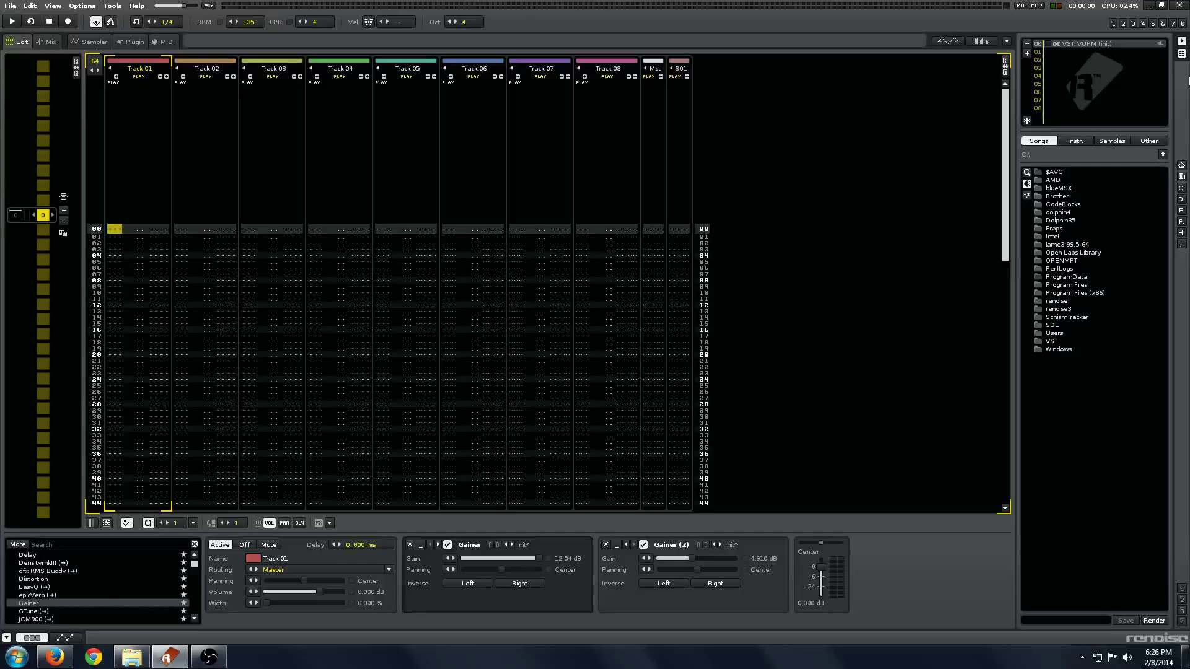
Step: Open the VOPM instrument's plugin editor over the pattern editor and place its window above the tracks
click(1160, 44)
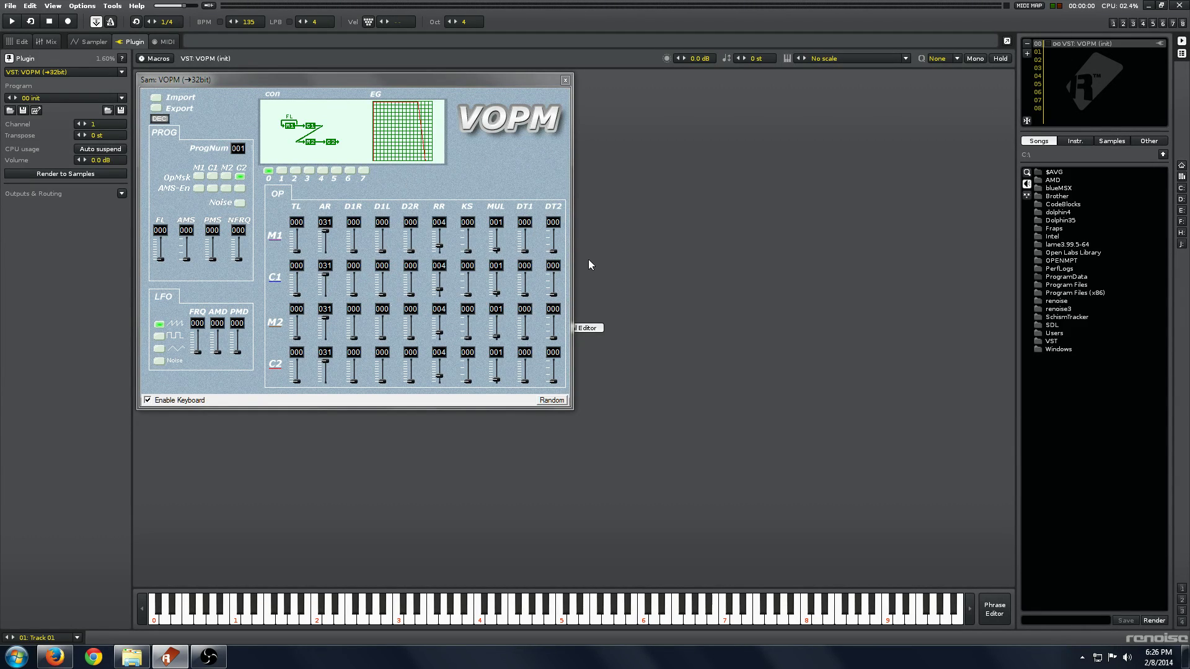
key(F2)
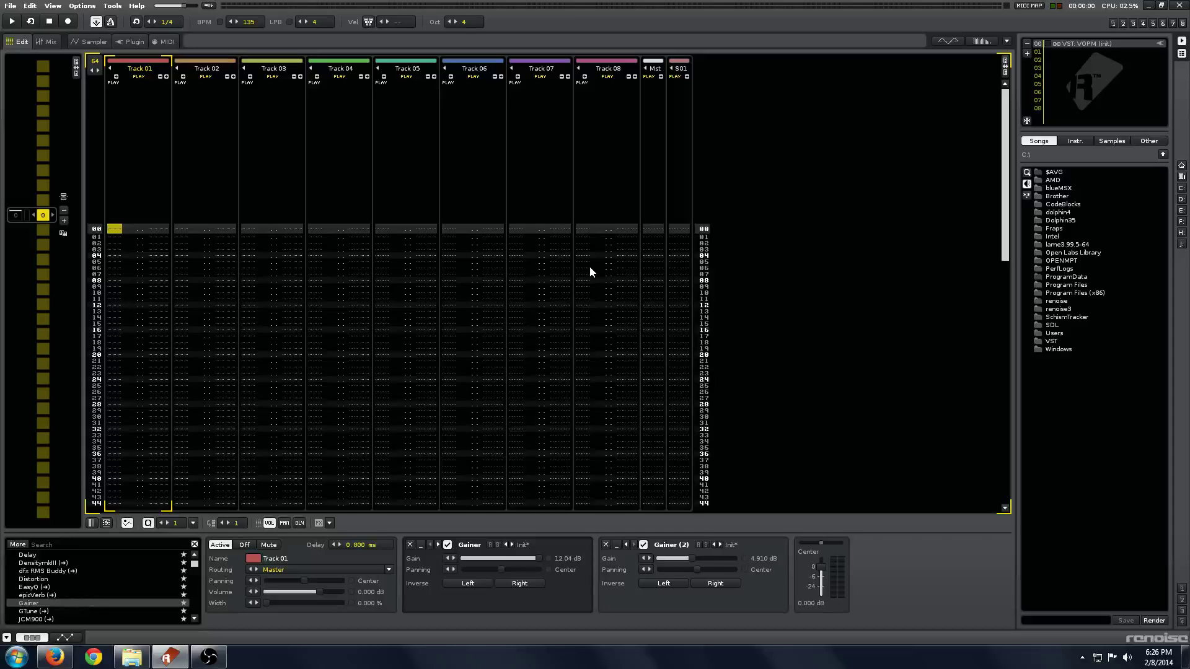
double_click(1073, 44)
drag(669, 155, 500, 131)
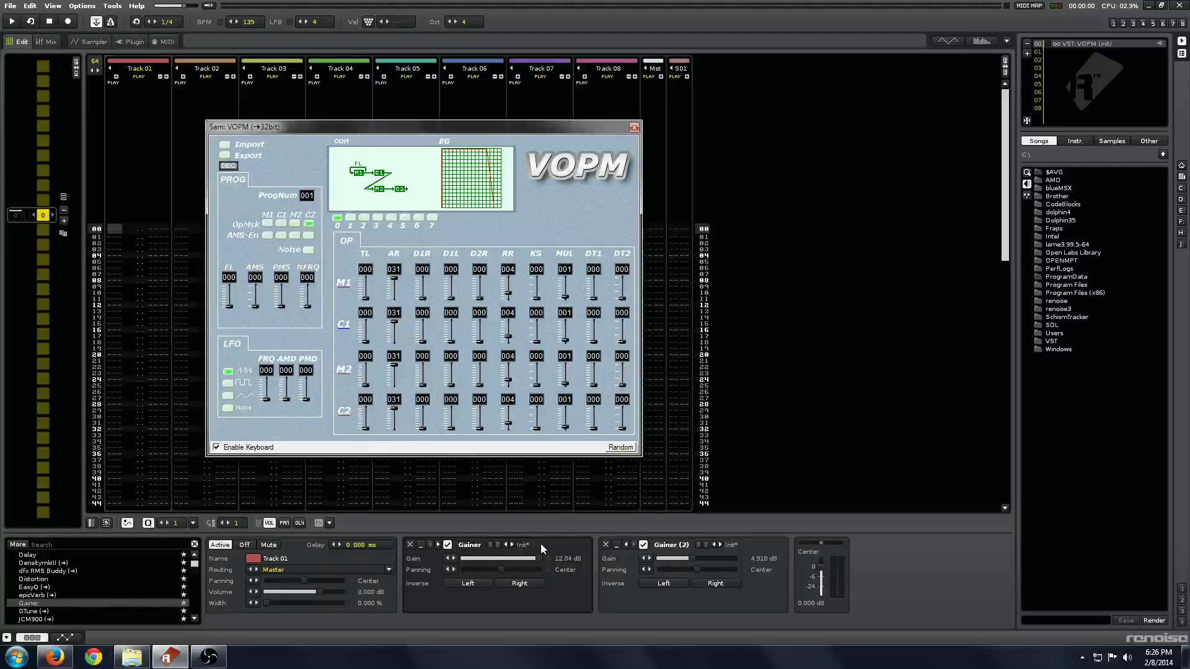
click(753, 559)
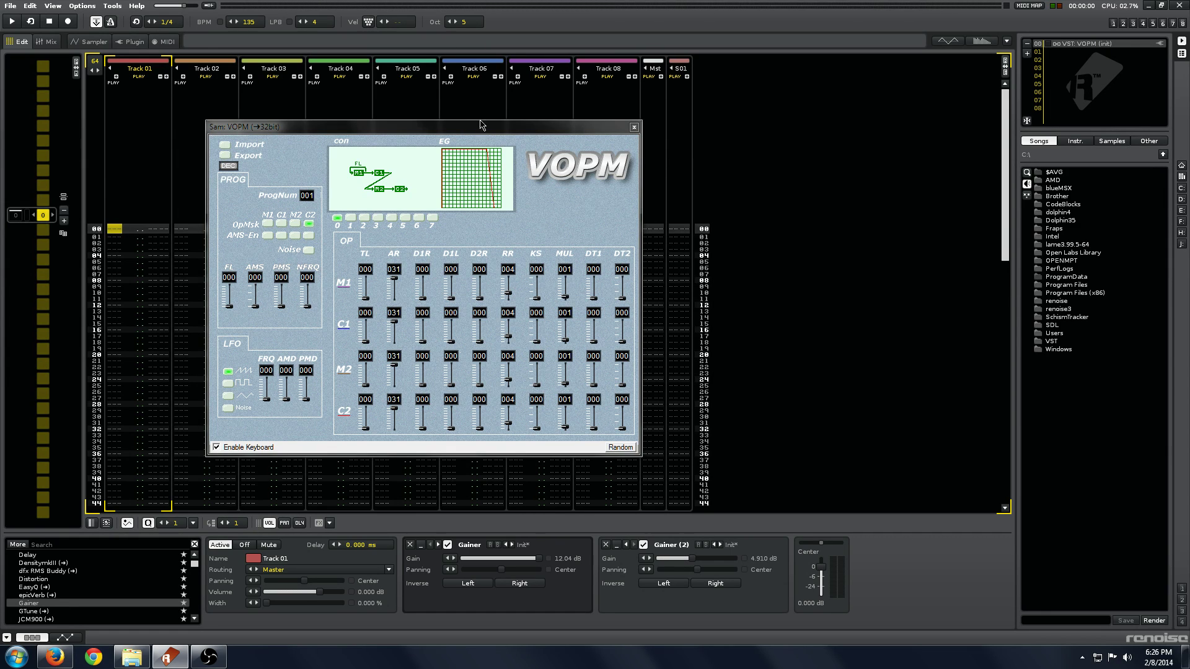
drag(478, 126, 500, 108)
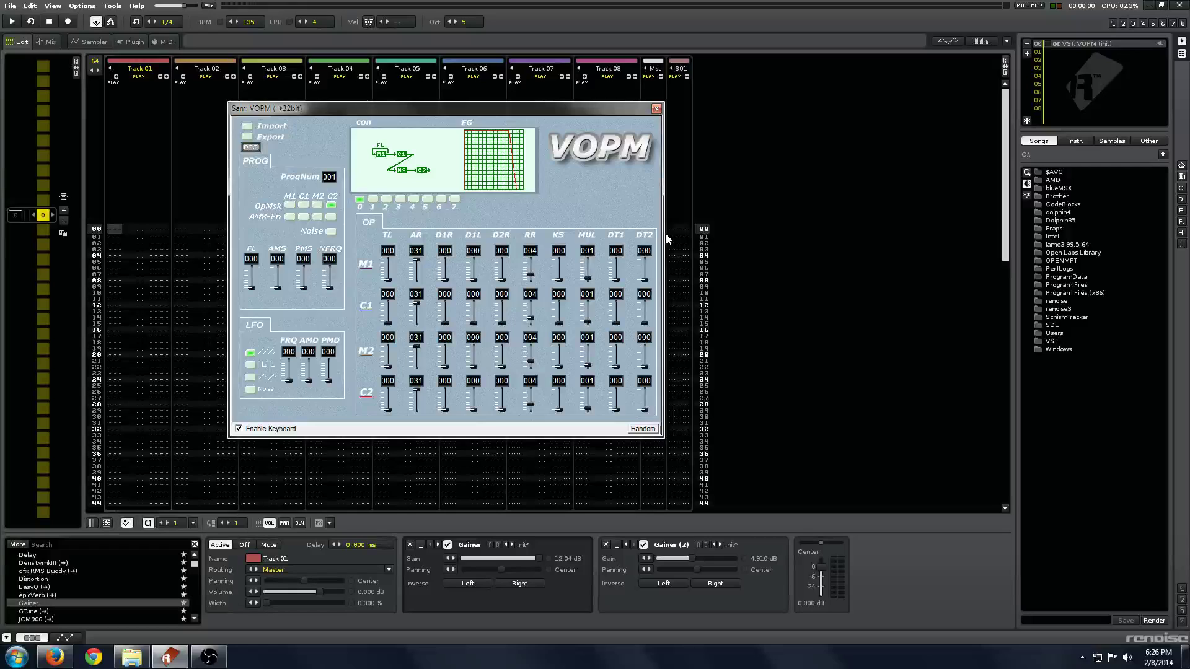
Step: Browse VOPM's connection algorithms up to 7, return to algorithm 0 and play a test note
click(371, 201)
click(386, 200)
click(399, 200)
click(454, 199)
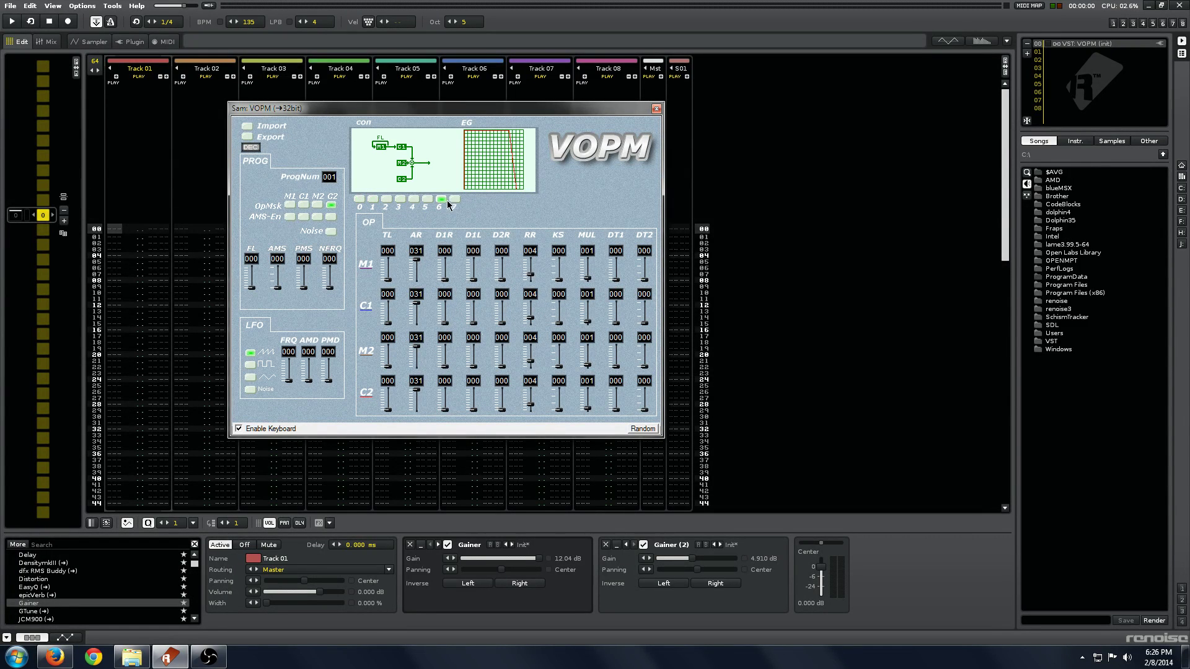
click(427, 199)
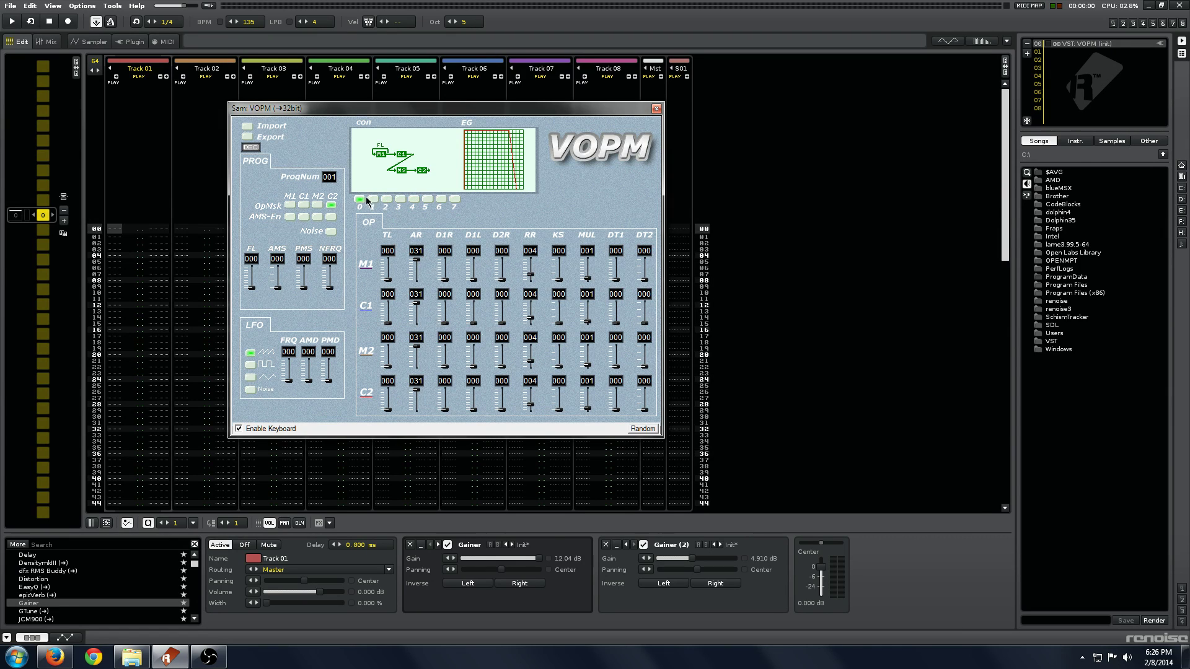
click(413, 200)
click(427, 200)
click(454, 200)
click(440, 200)
click(372, 200)
click(361, 200)
key(z)
drag(596, 111, 652, 134)
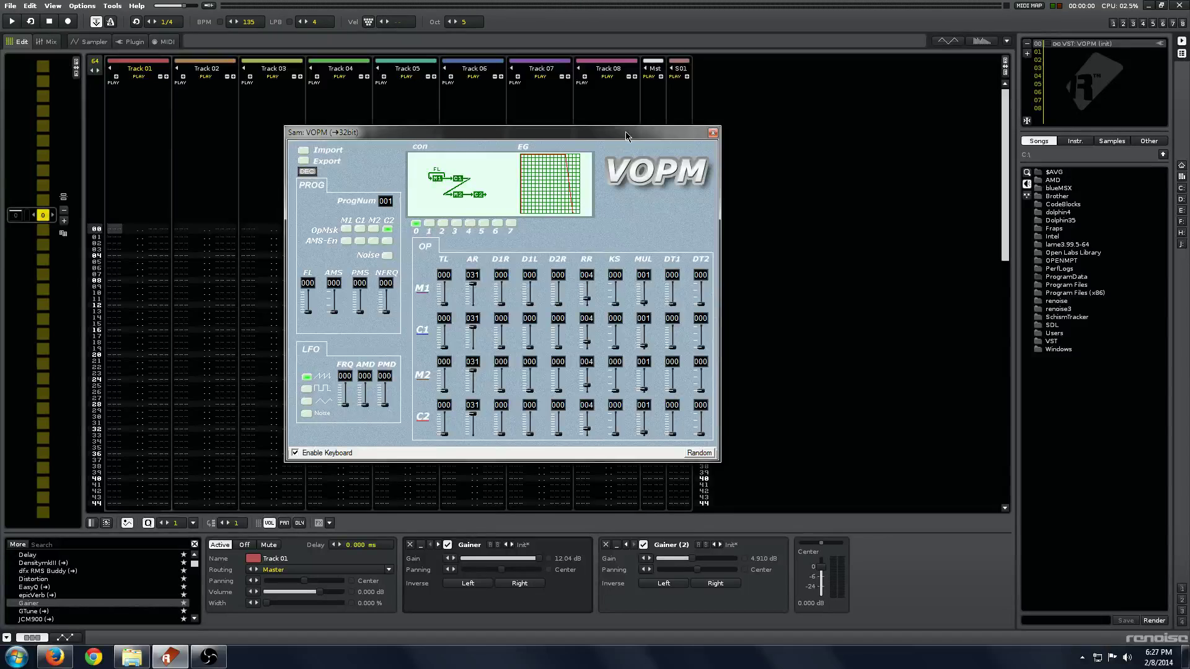
drag(604, 133, 535, 125)
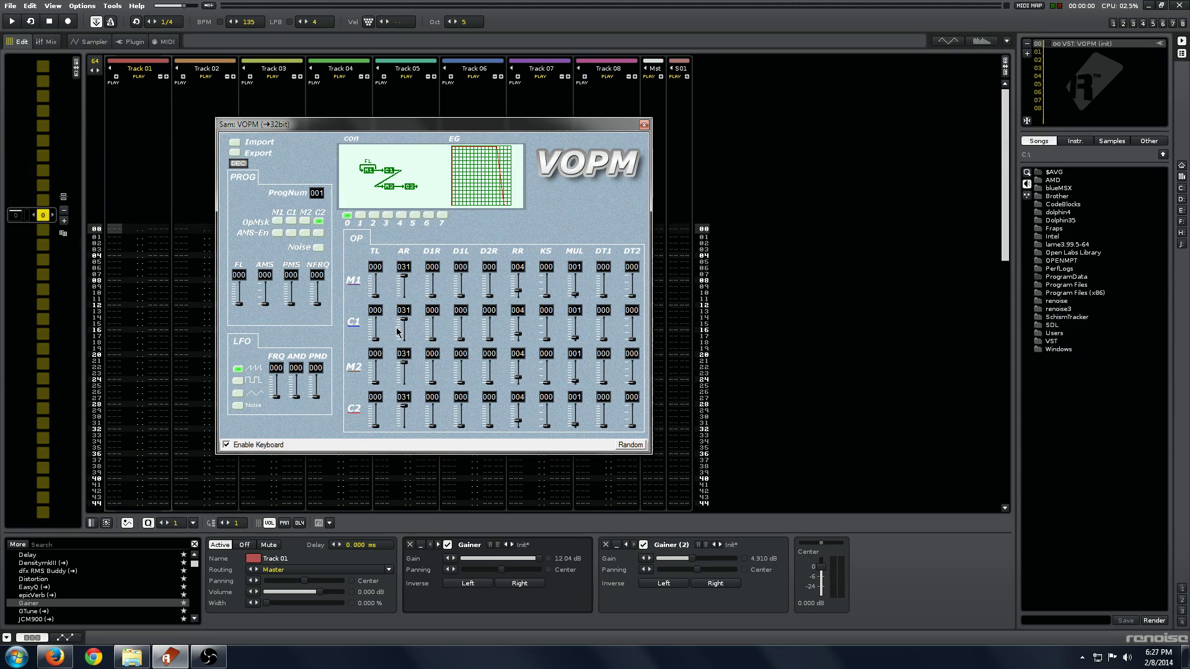
drag(481, 128, 432, 140)
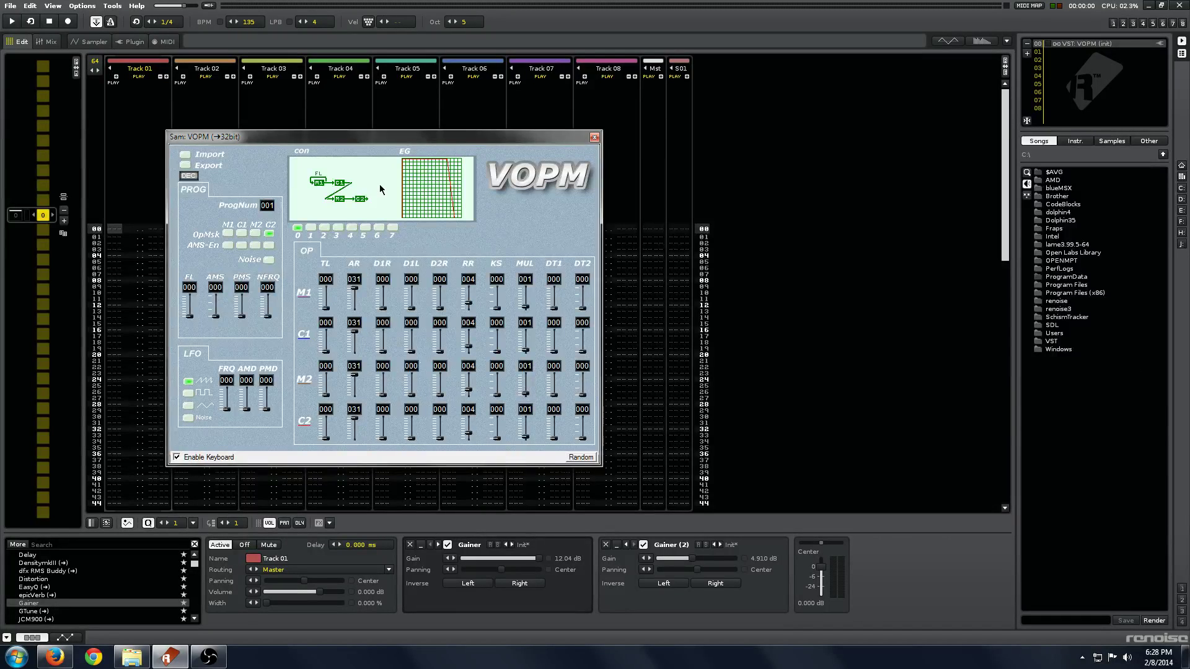
drag(453, 139, 501, 131)
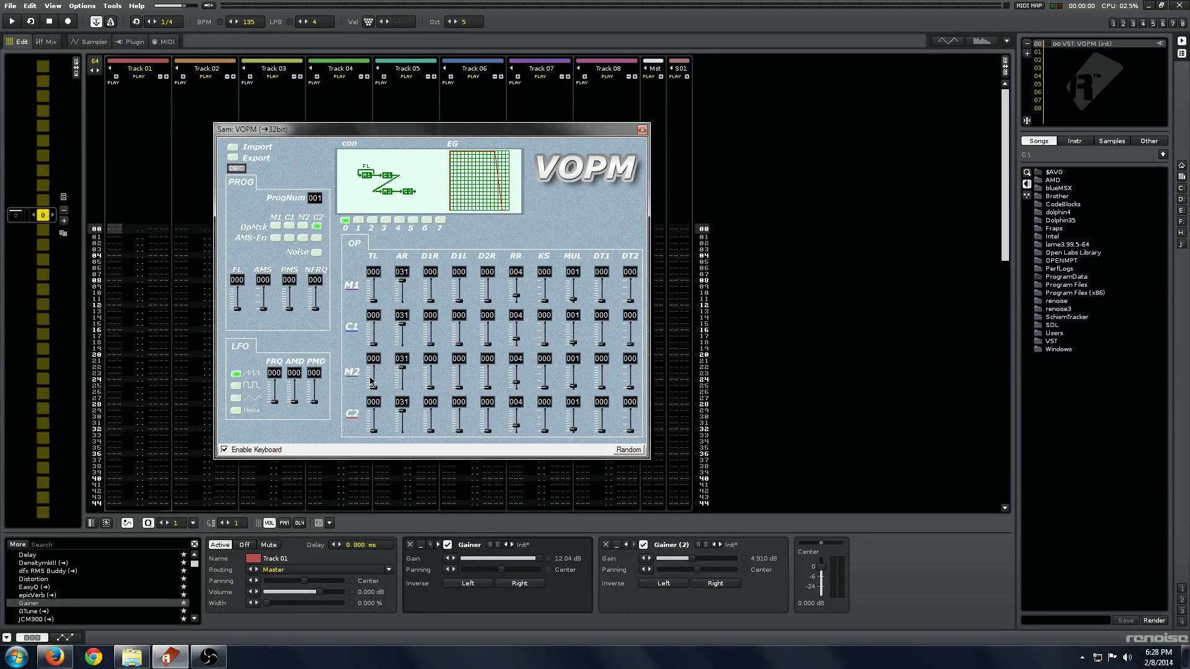
Step: Enable operator M2 alongside C2 in the operator mask and play a test note
drag(373, 387, 402, 410)
click(316, 227)
click(301, 225)
key(z)
Step: Set operator M2's total level (TL) to 19, auditioning the sound with test notes
drag(374, 387, 372, 396)
drag(376, 386, 383, 384)
key(q)
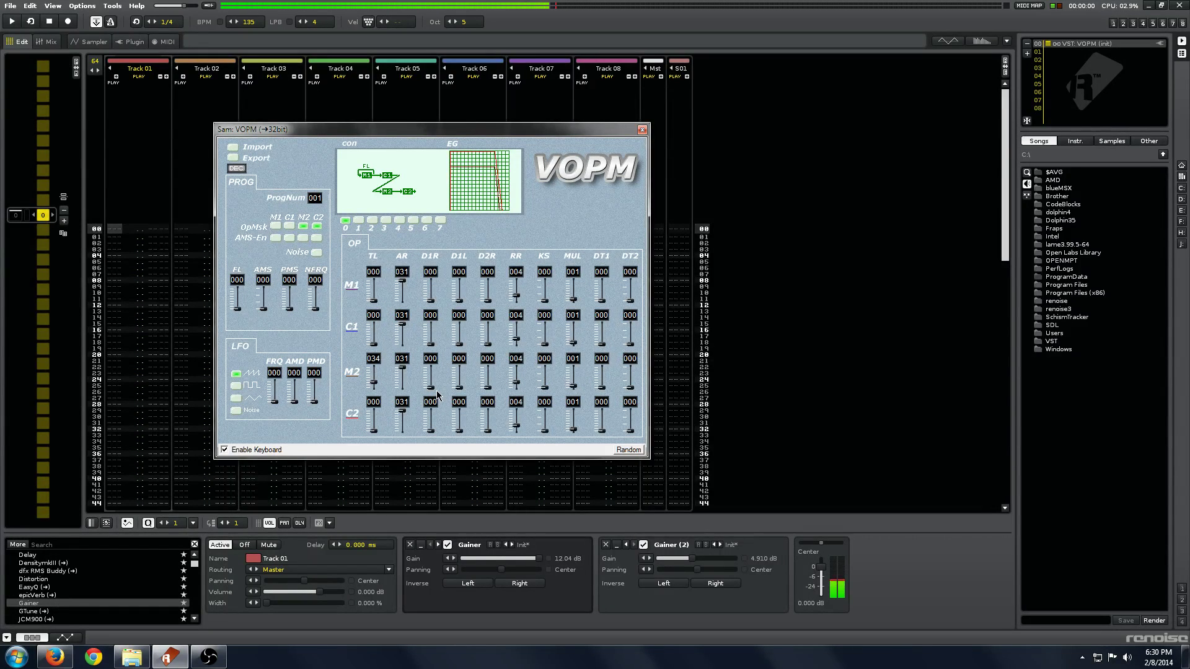
drag(374, 383, 375, 386)
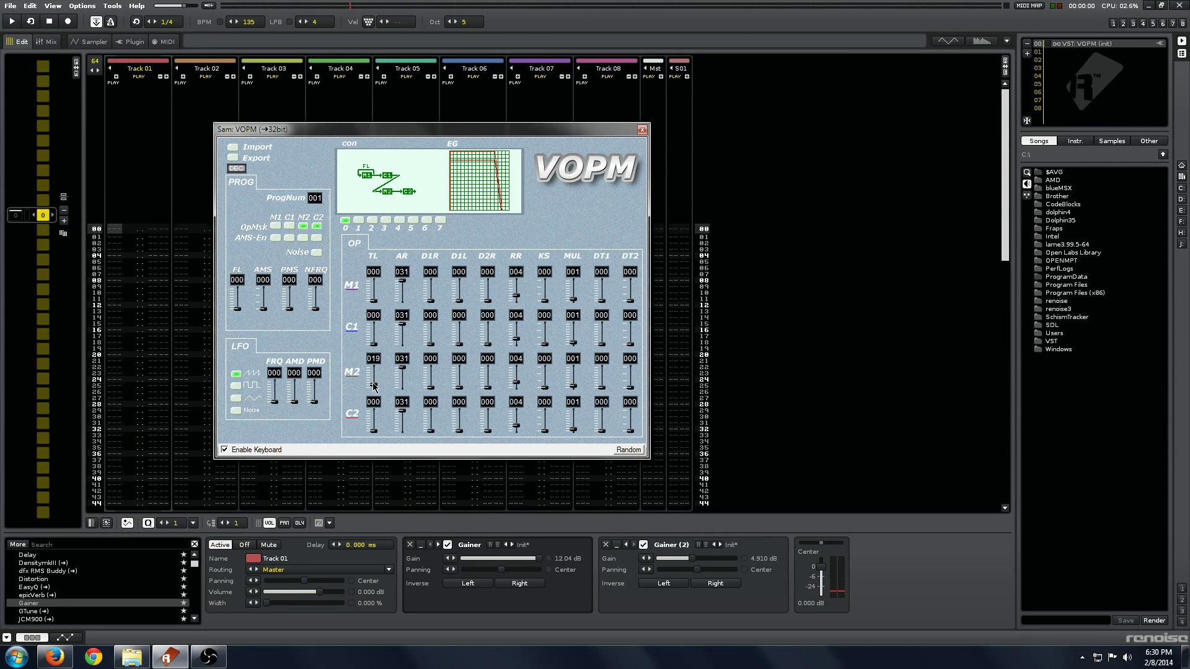
key(q)
Step: Lower the keyboard octave to 3 and play a test note on the VOPM patch
click(448, 23)
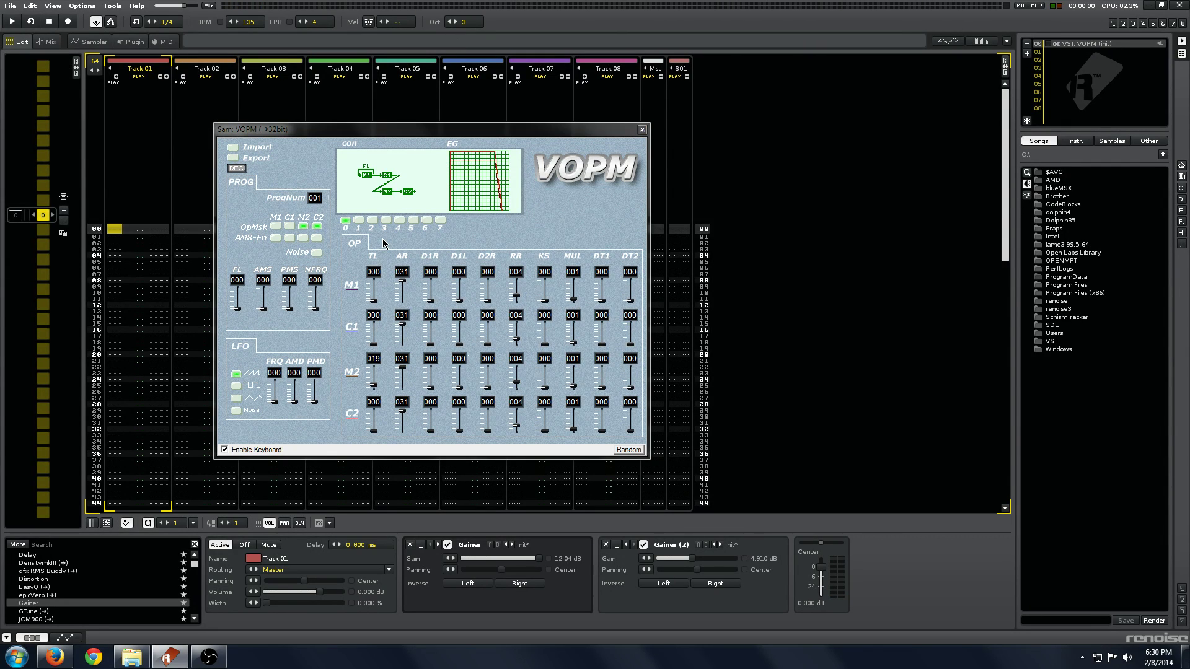
key(z)
click(409, 196)
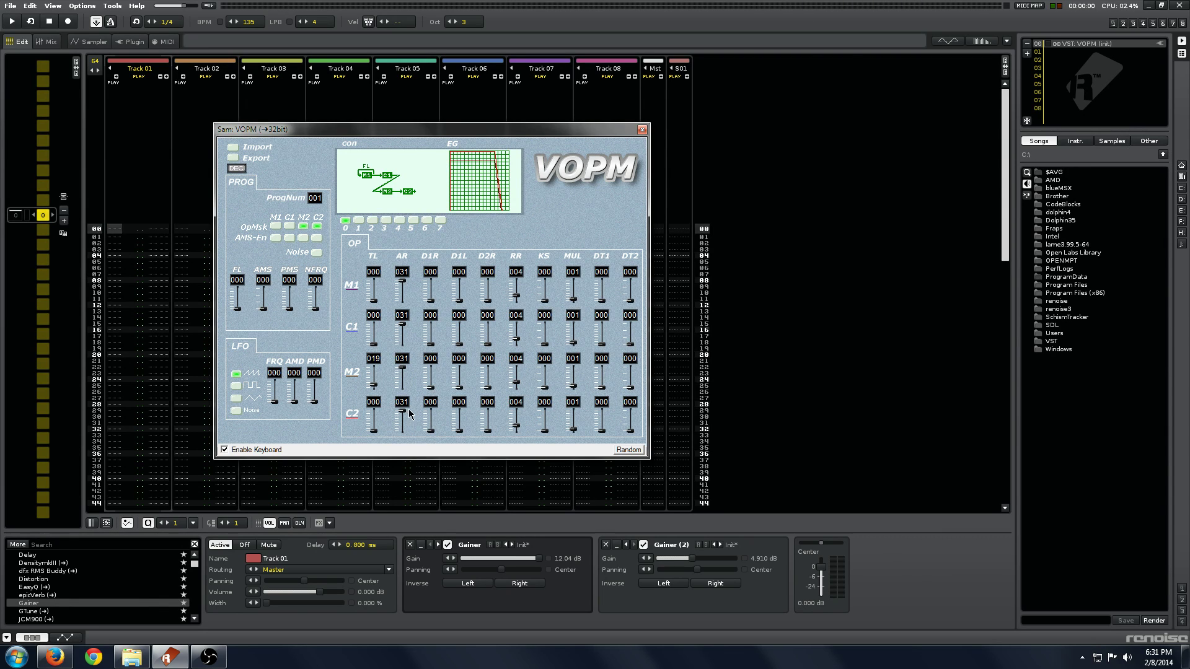
Step: Try a lower attack rate on operator C2 with a test note, then restore AR to 31
drag(406, 410, 407, 422)
key(z)
drag(402, 424, 403, 403)
Step: Set operator M2's attack rate (AR) to 15, auditioning the change with test notes
drag(406, 368, 407, 380)
key(z)
drag(403, 380, 405, 388)
key(z)
key(z)
mouse_move(402, 384)
mouse_down()
mouse_move(409, 370)
mouse_move(403, 383)
mouse_up()
Step: Set operator M2's first decay rate (D1R) to 8 and its first decay level (D1L) to 4
drag(432, 387, 435, 400)
drag(438, 388, 443, 385)
mouse_move(463, 388)
mouse_down()
mouse_move(466, 367)
mouse_move(434, 377)
mouse_move(442, 387)
mouse_move(434, 373)
mouse_move(460, 381)
mouse_up()
mouse_move(462, 389)
mouse_down()
mouse_move(462, 369)
mouse_move(462, 393)
mouse_up()
drag(432, 374, 433, 381)
drag(459, 386, 462, 382)
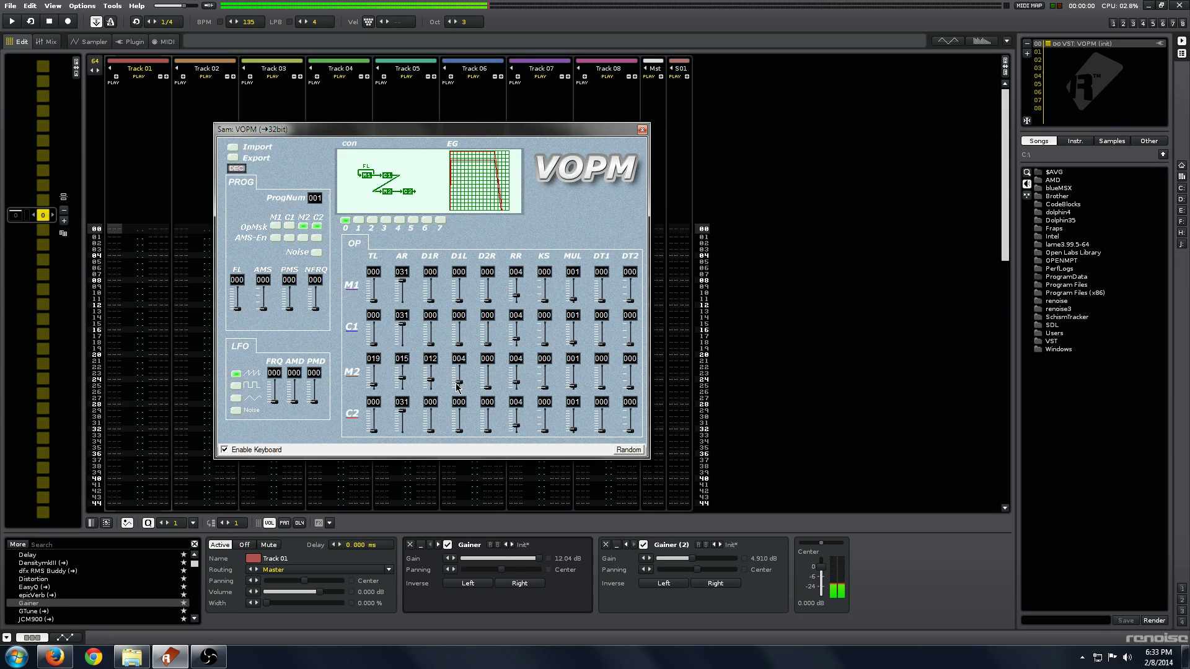
drag(430, 379, 433, 385)
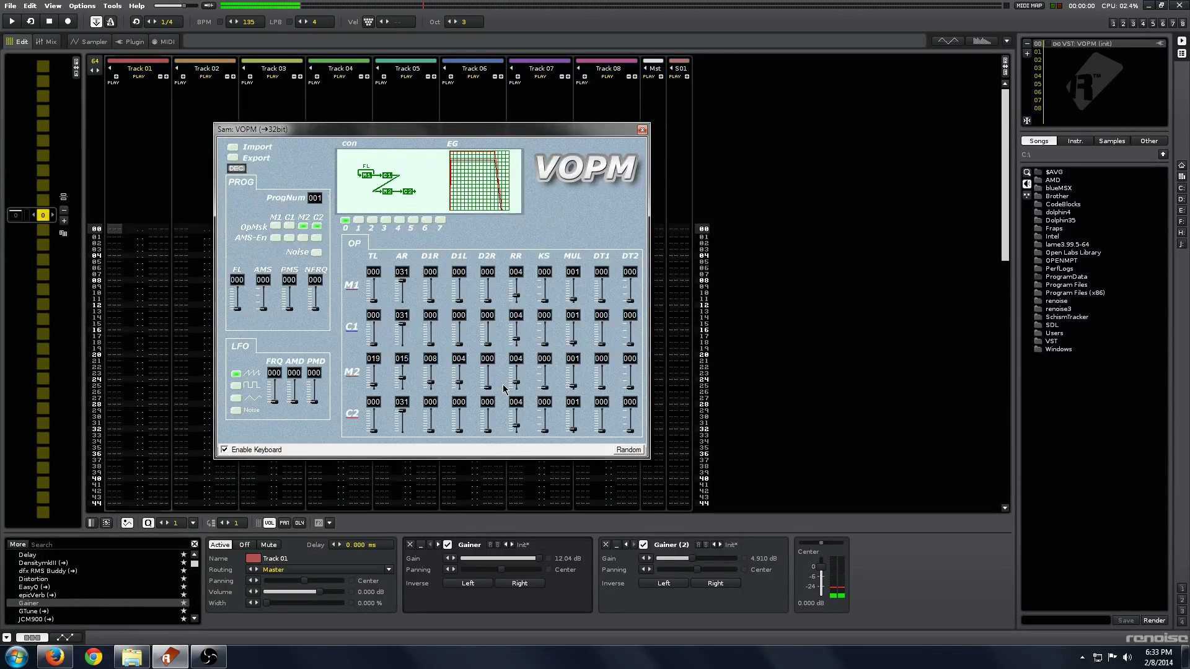
Step: Switch to Paint and resize the blank canvas to 1000 × 1000 pixels
click(15, 655)
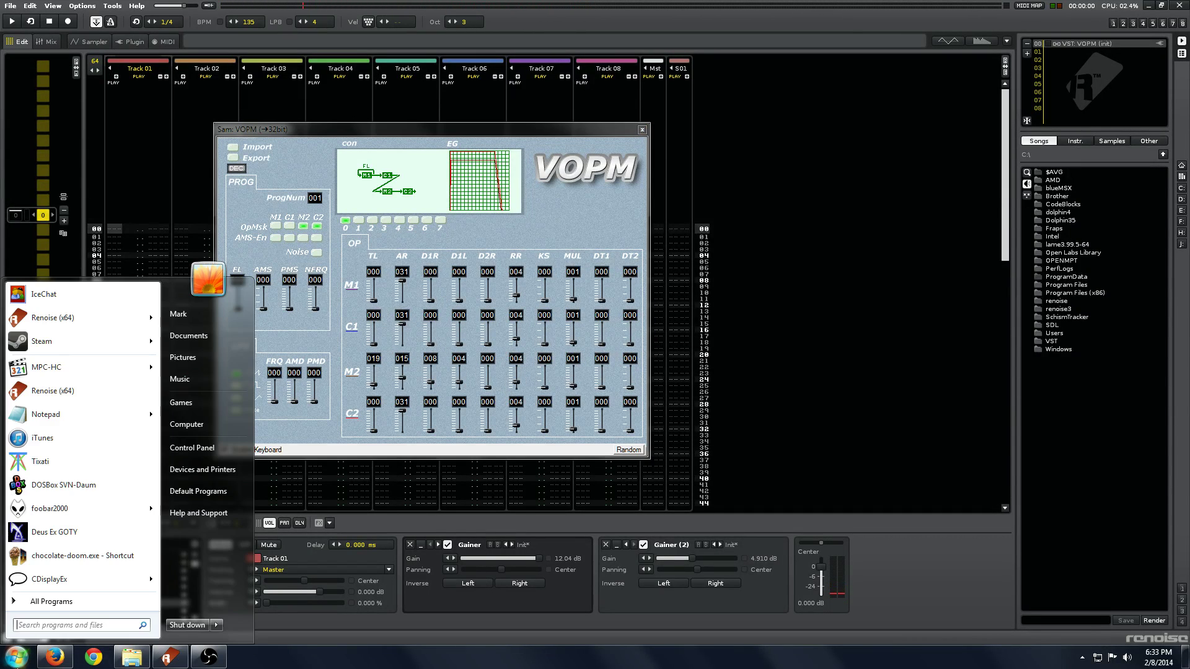
text(paint)
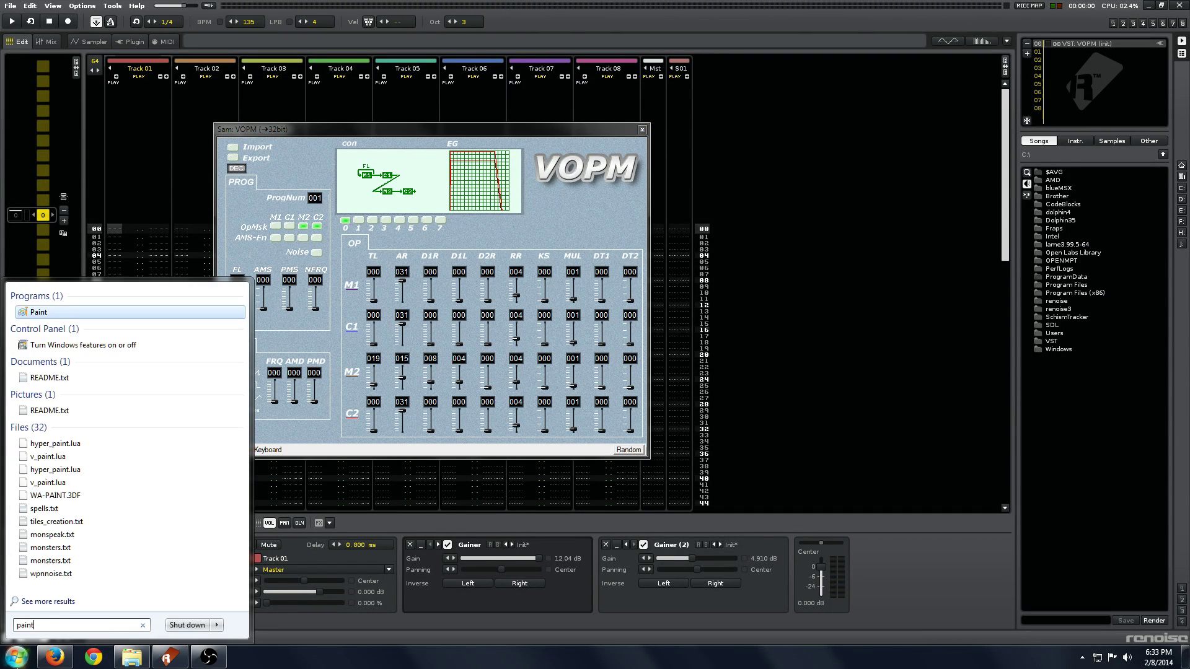
key(Return)
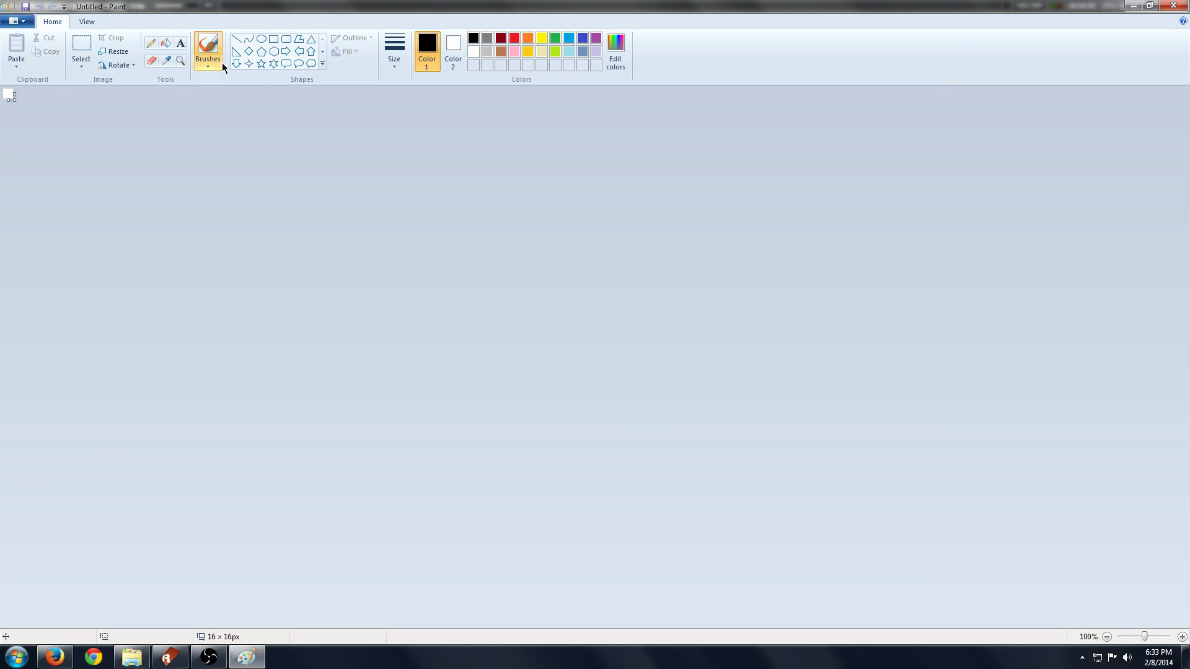
click(149, 47)
click(115, 53)
click(140, 96)
text(1)
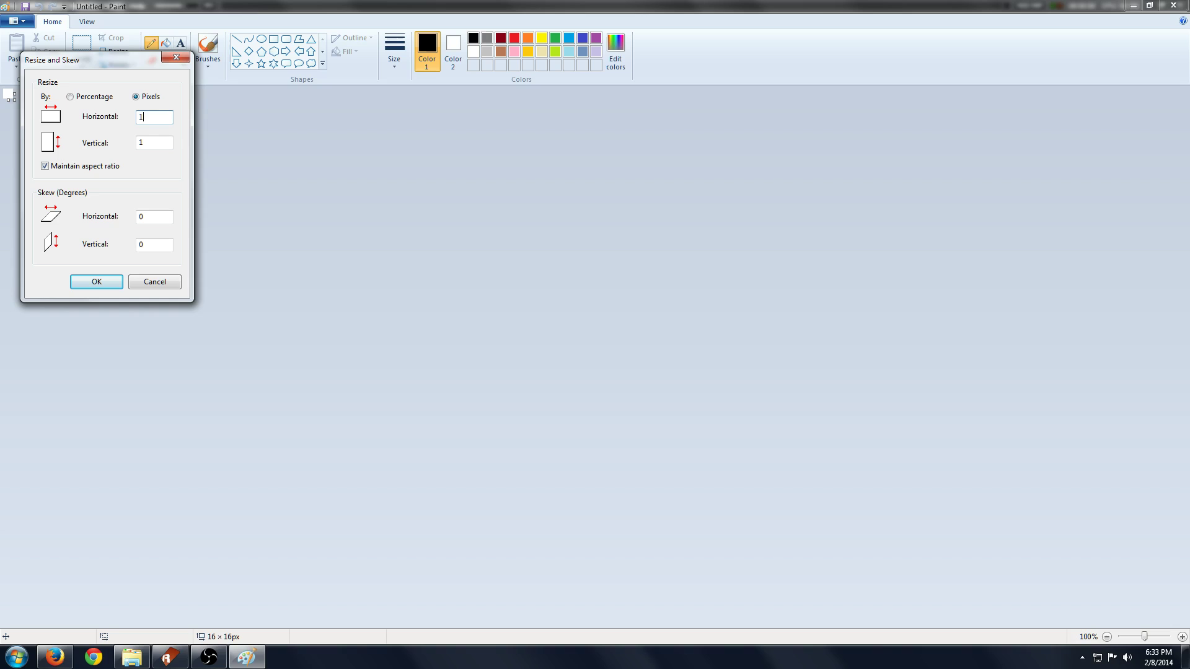
text(000)
click(98, 282)
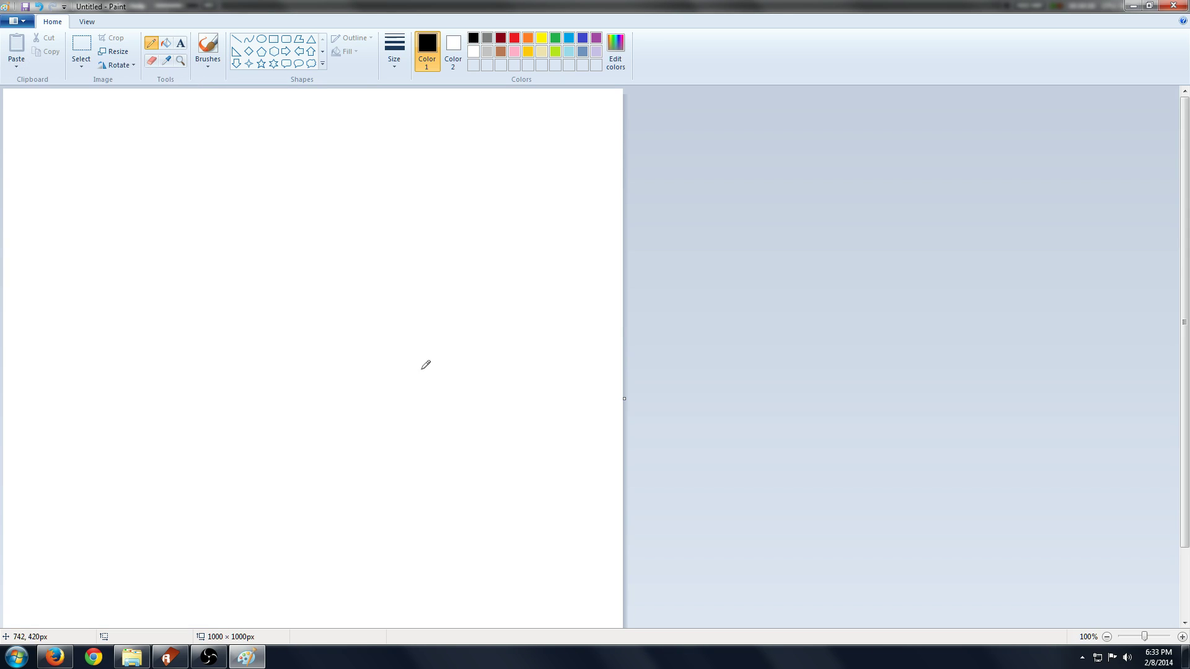
Step: Sketch a volume envelope with a thick black brush: a steep rise, a long flat plateau and a sloping fall
drag(23, 460, 32, 285)
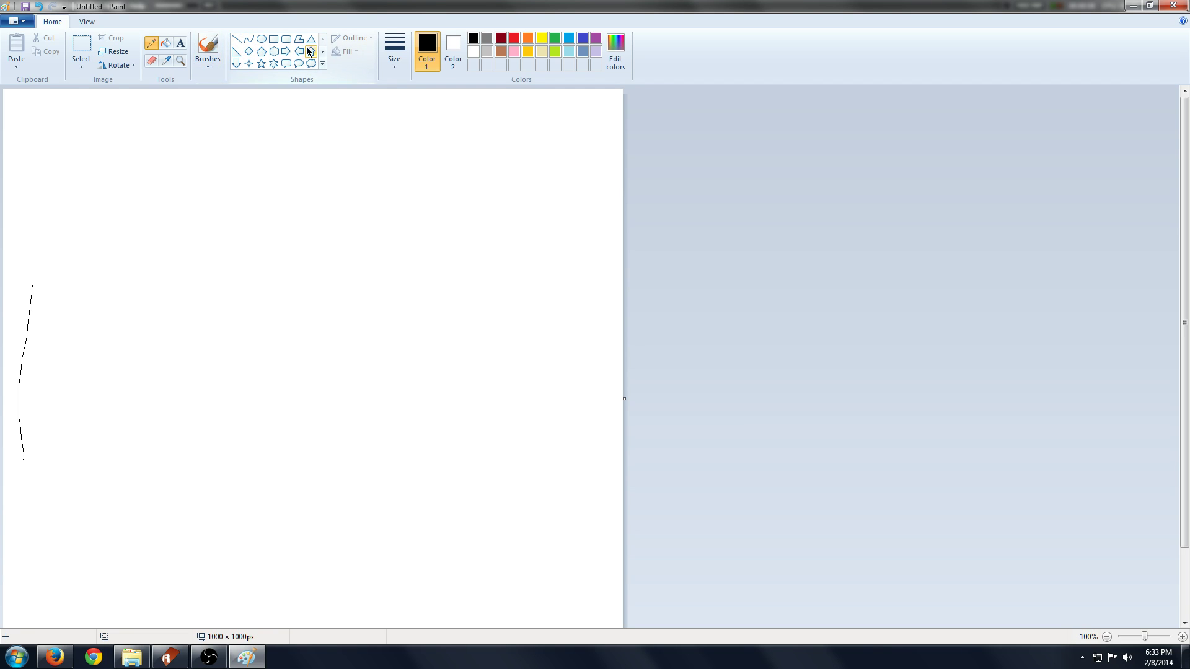
click(208, 62)
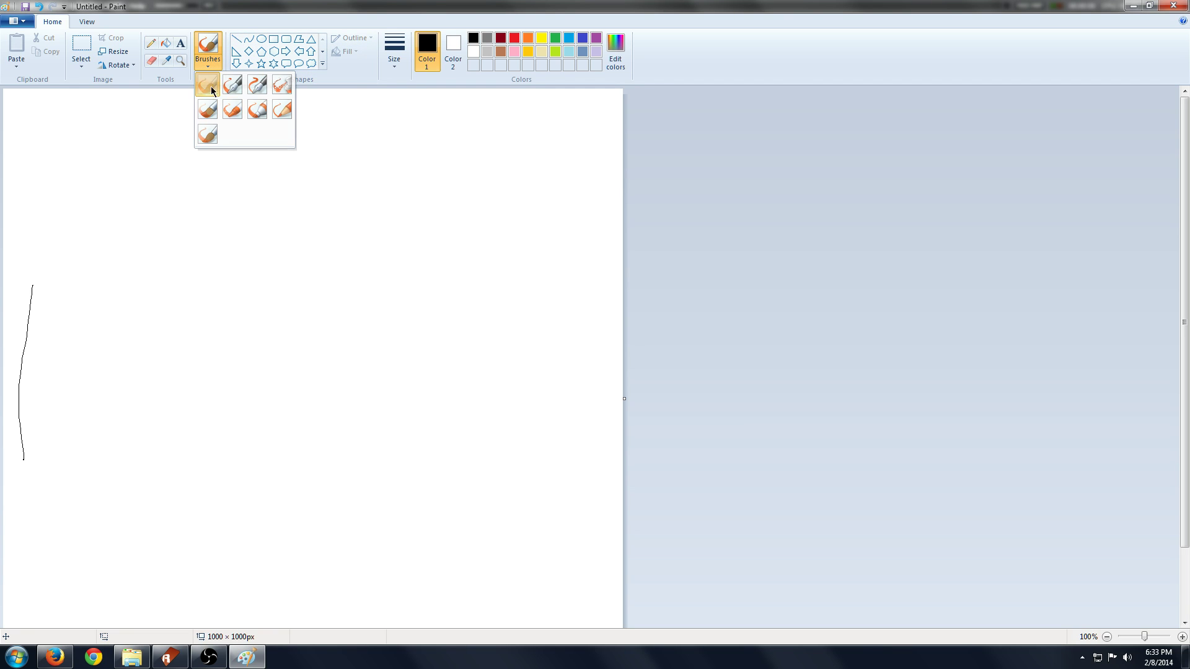
click(207, 91)
click(395, 53)
click(423, 160)
click(316, 313)
key(ctrl+z)
mouse_move(21, 461)
mouse_down()
mouse_move(57, 274)
mouse_move(493, 256)
mouse_move(597, 486)
mouse_up()
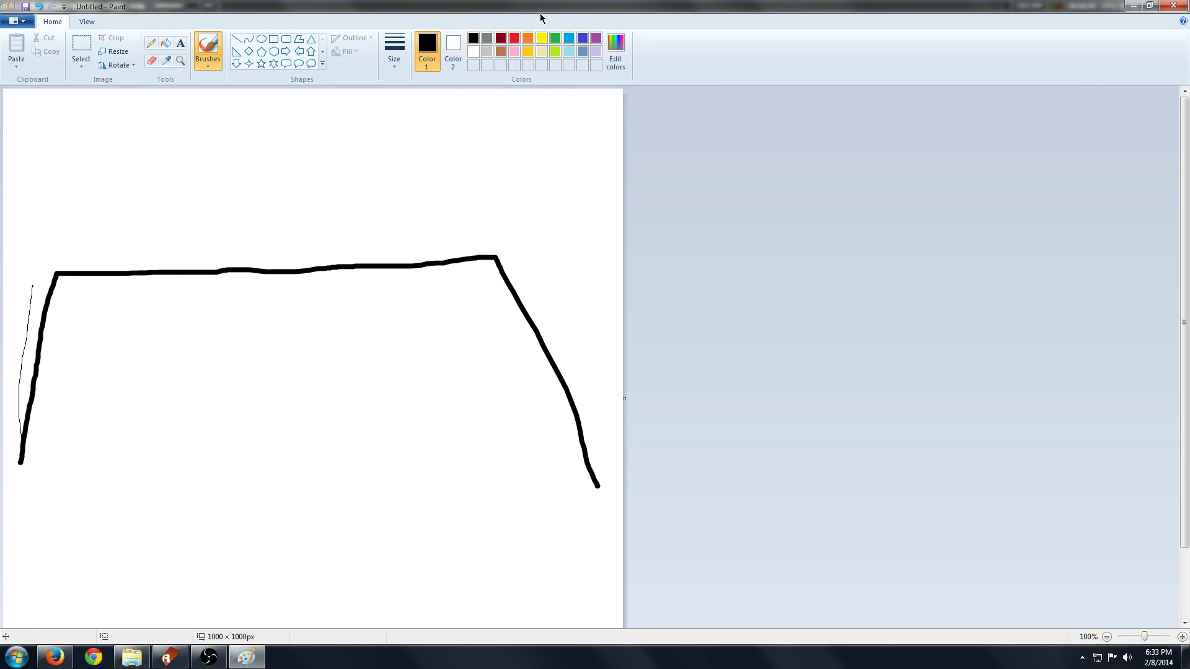
Step: Draw a second envelope in red with a slower attack, a decay to a lower plateau and a long release
click(514, 39)
drag(21, 462, 142, 275)
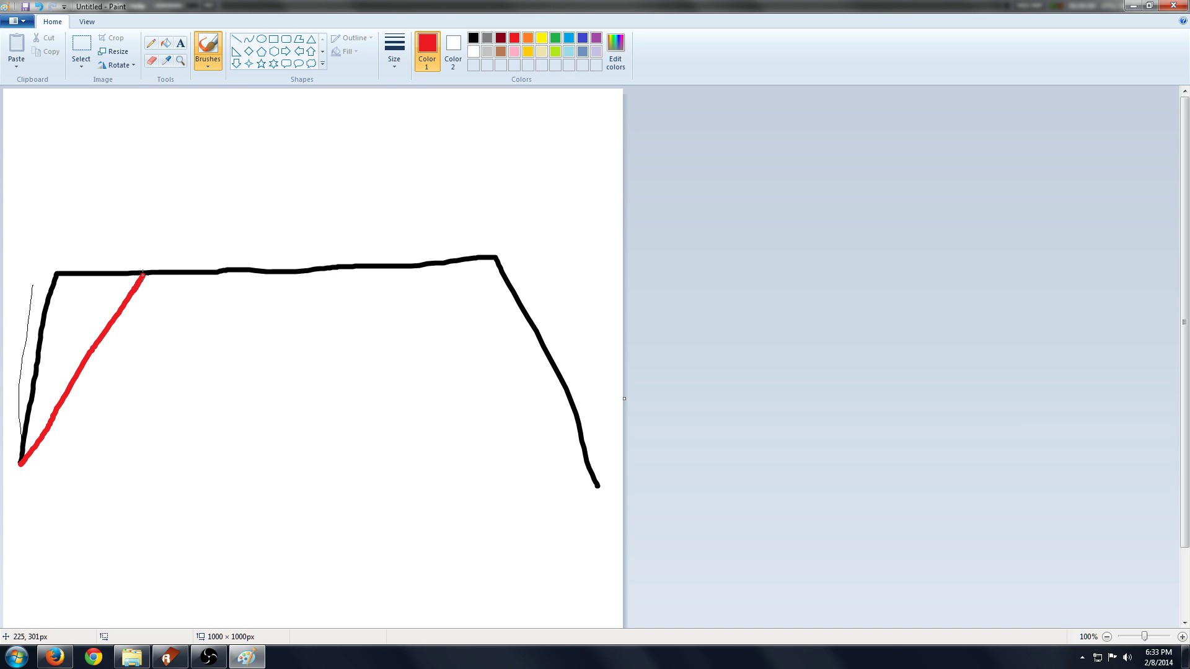
mouse_move(142, 274)
mouse_down()
mouse_move(285, 353)
mouse_move(441, 351)
mouse_move(625, 500)
mouse_up()
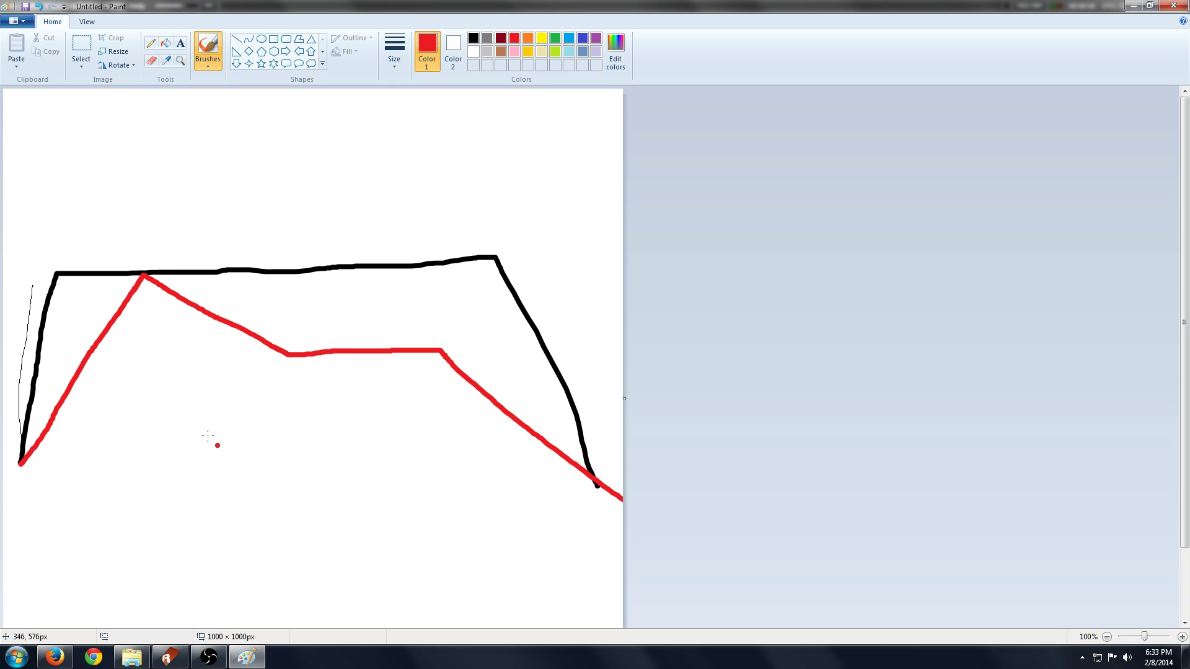
Step: Label the red envelope's attack "AR", its peak "D1R" and its plateau "D1L" by hand
mouse_move(57, 309)
mouse_down()
mouse_move(62, 290)
mouse_move(71, 309)
mouse_move(89, 309)
mouse_up()
mouse_move(125, 230)
mouse_down()
mouse_move(157, 259)
mouse_move(155, 234)
mouse_move(165, 254)
mouse_up()
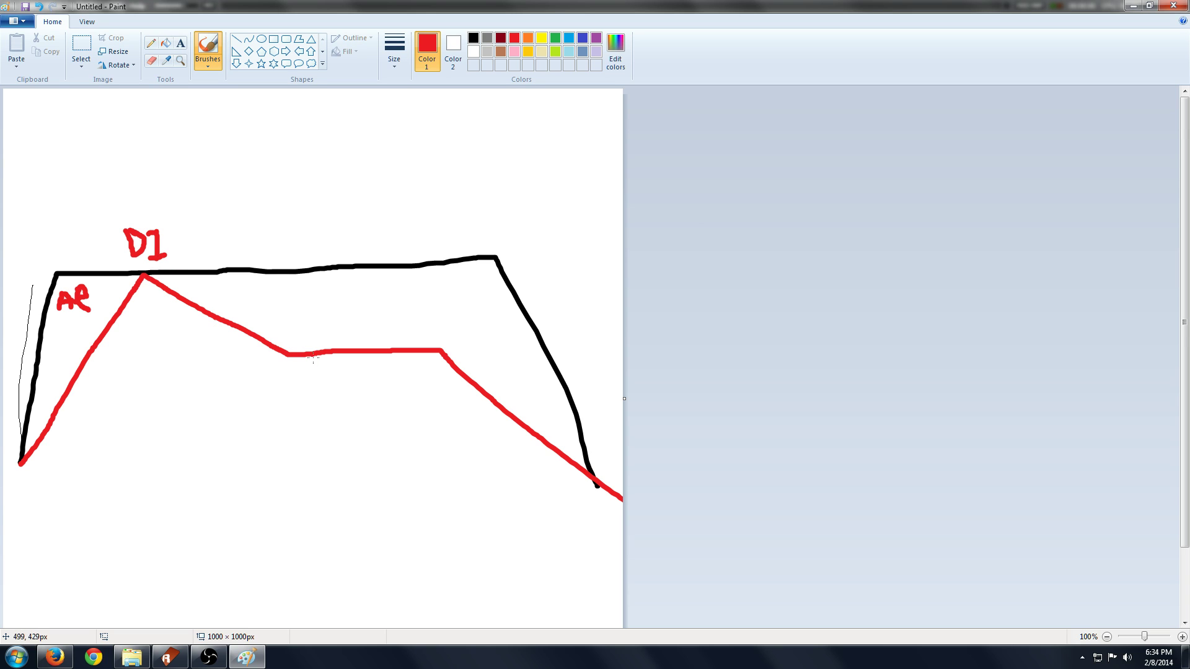
mouse_move(317, 316)
mouse_down()
mouse_move(337, 340)
mouse_move(317, 313)
mouse_up()
mouse_move(344, 317)
mouse_down()
mouse_move(357, 310)
mouse_move(354, 338)
mouse_move(392, 327)
mouse_up()
mouse_move(174, 232)
mouse_down()
mouse_move(171, 258)
mouse_move(180, 244)
mouse_move(195, 259)
mouse_up()
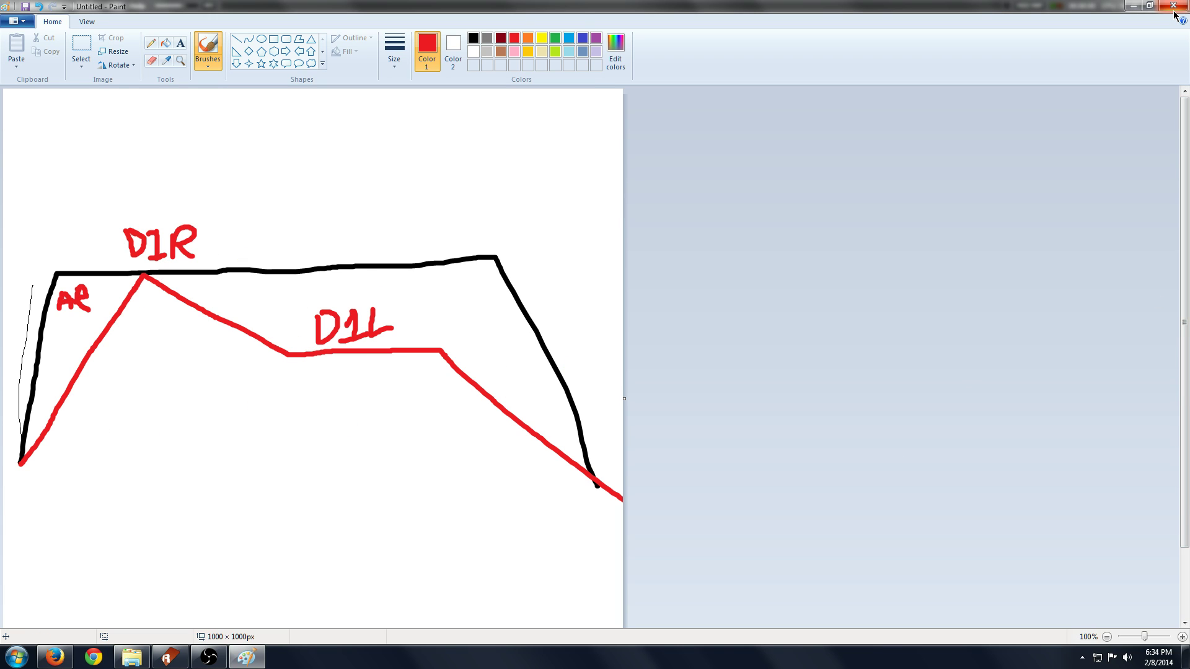
Step: Switch back to Renoise and set operator M2's D2R to 5 and RR to 7, playing a test note
click(1133, 6)
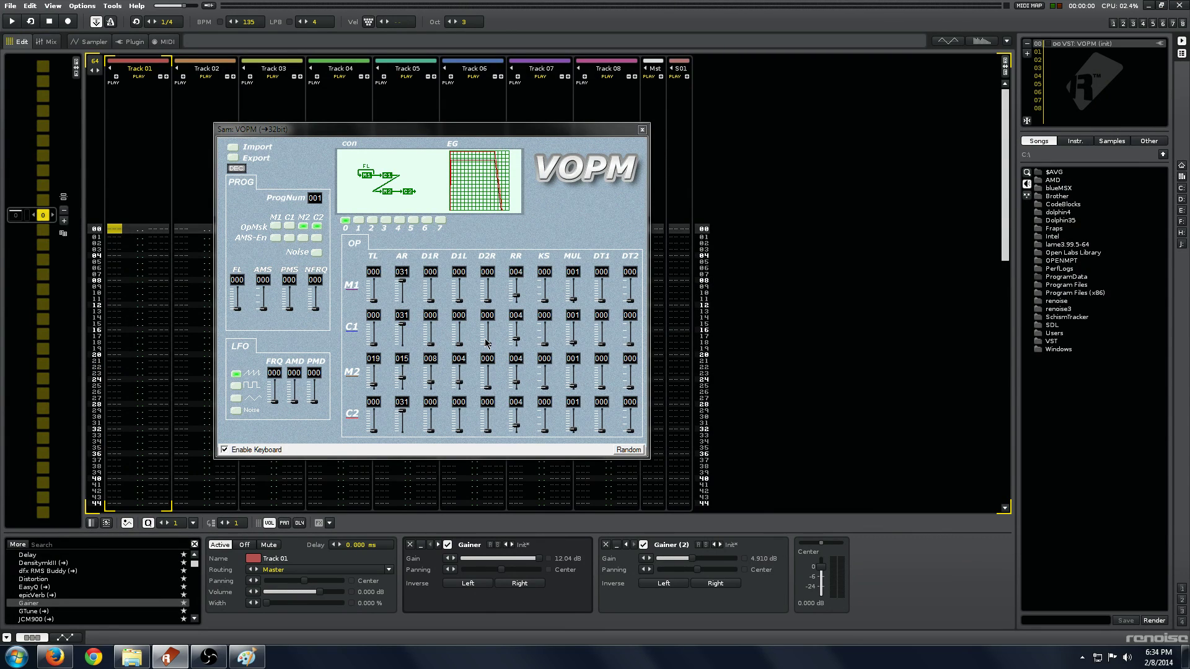
drag(487, 391, 494, 395)
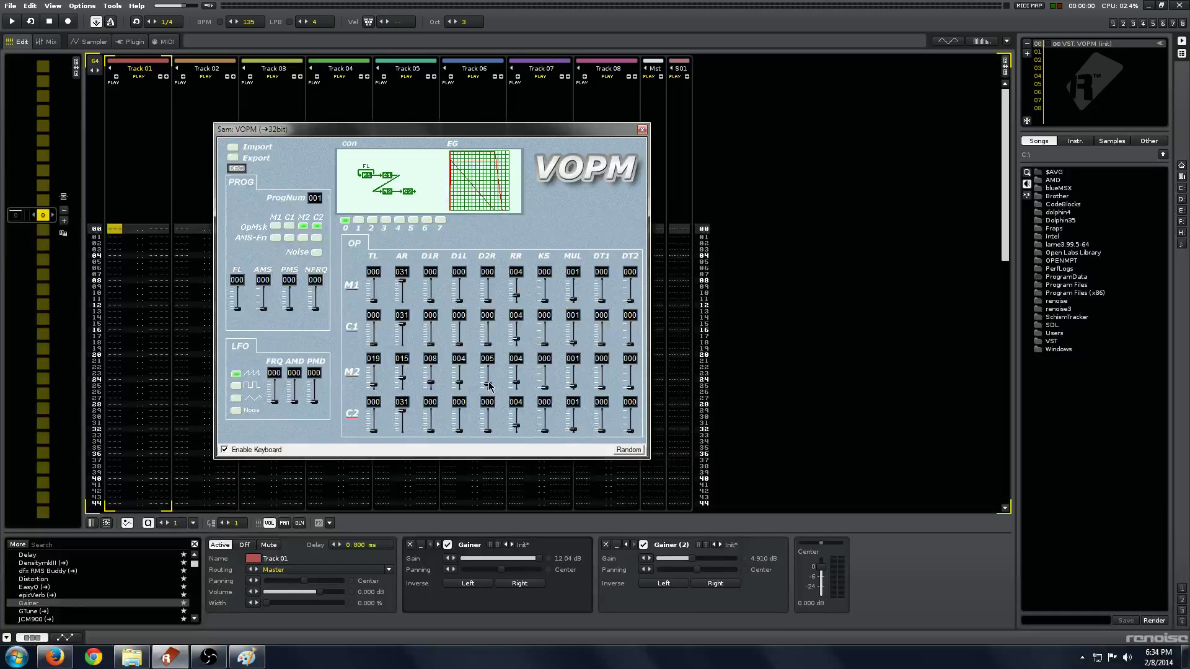
key(z)
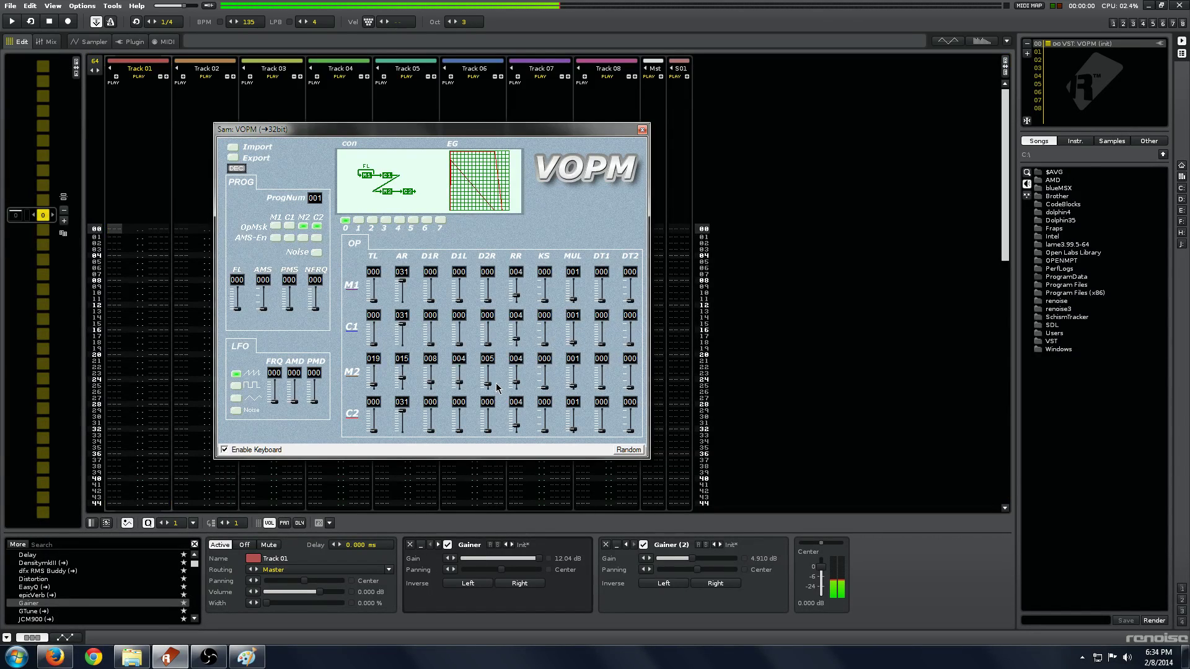
drag(518, 381, 519, 379)
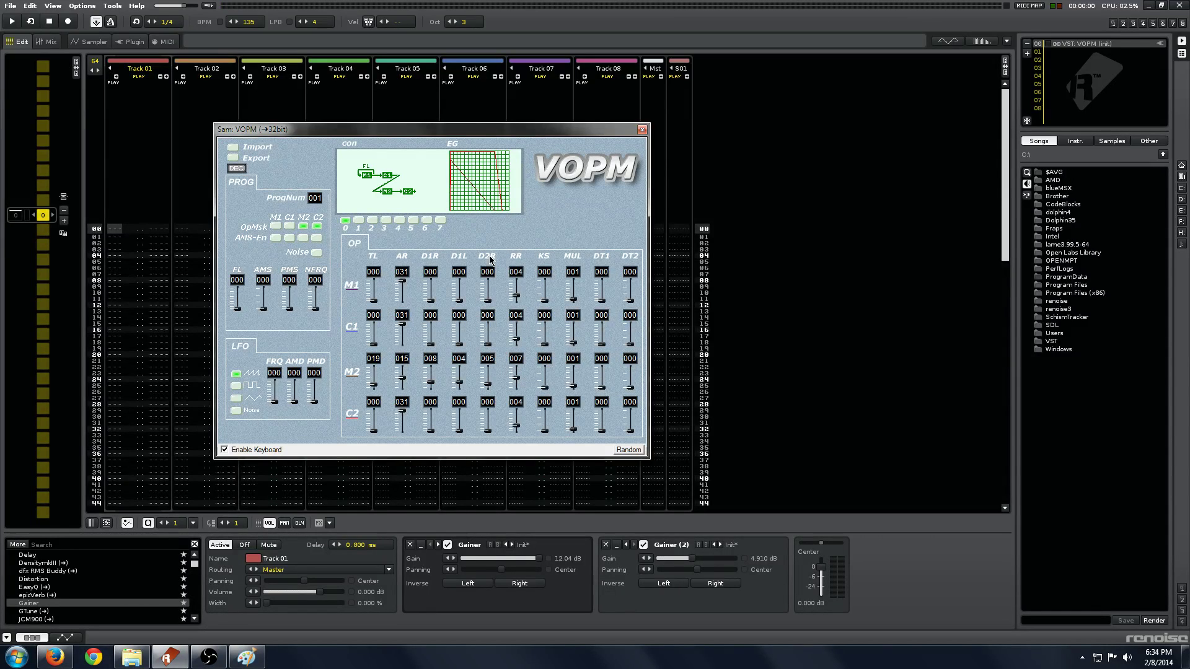
Step: Set operator M2's second decay rate (D2R) to 15 and its release rate (RR) to 0
drag(489, 384, 513, 385)
drag(487, 371, 490, 380)
mouse_move(520, 392)
mouse_down()
mouse_move(520, 376)
mouse_move(517, 389)
mouse_up()
Step: Try a key scaling (KS) of 2 on operator M2 with test notes, then reset it to 0
drag(544, 387, 546, 374)
key(z)
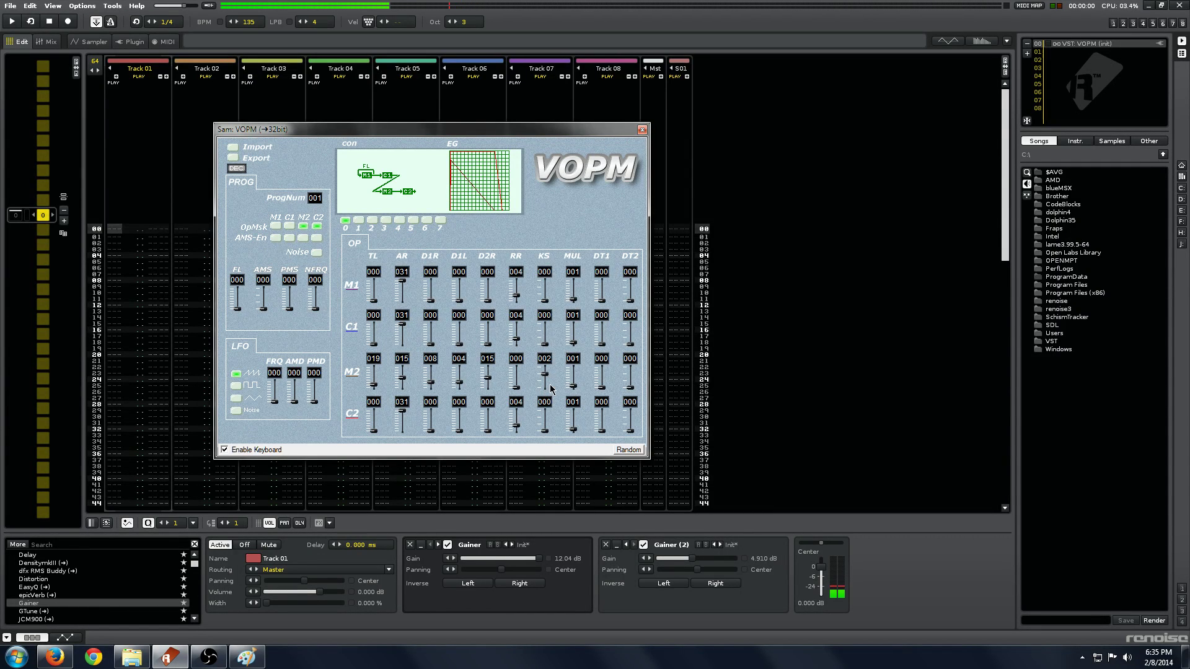
key(z)
drag(546, 374, 546, 387)
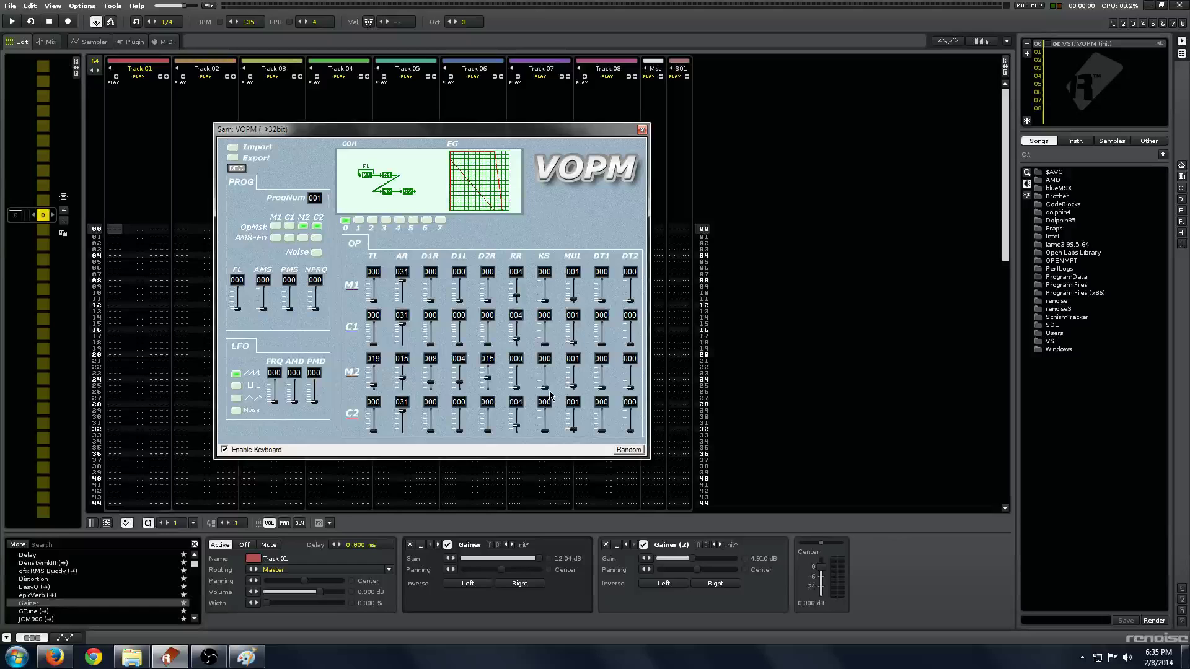
Step: Try a key scaling (KS) of 3 on operator M2 with test notes, then return it to 0
drag(553, 388, 553, 345)
key(z)
key(z)
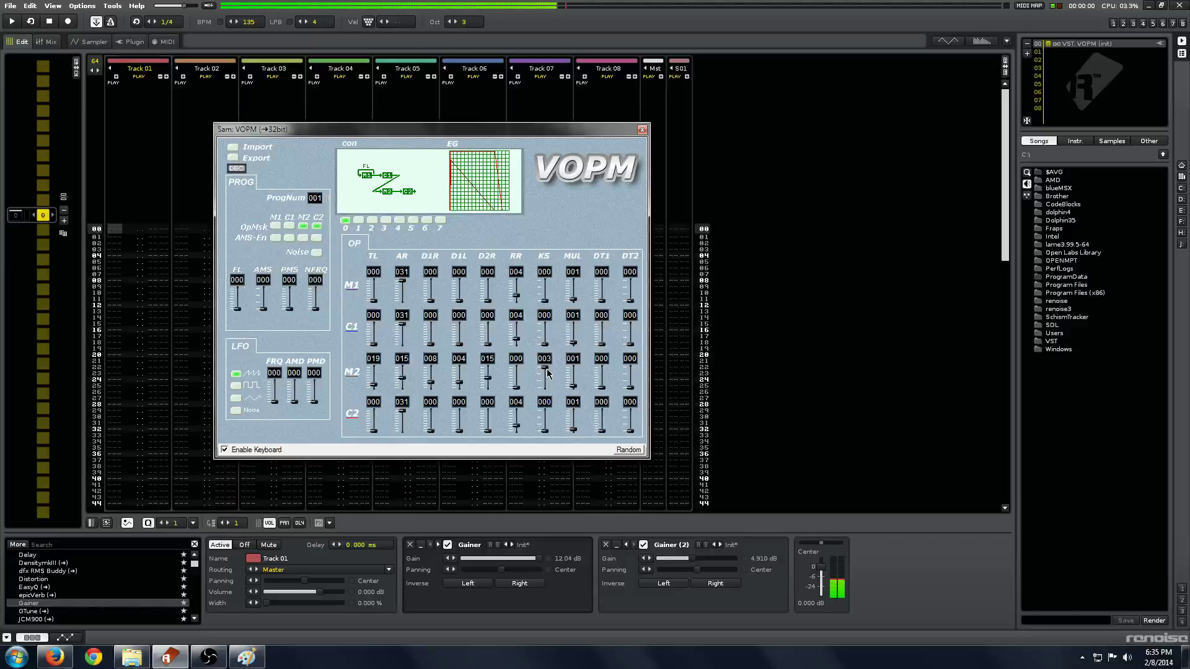
drag(547, 370, 543, 415)
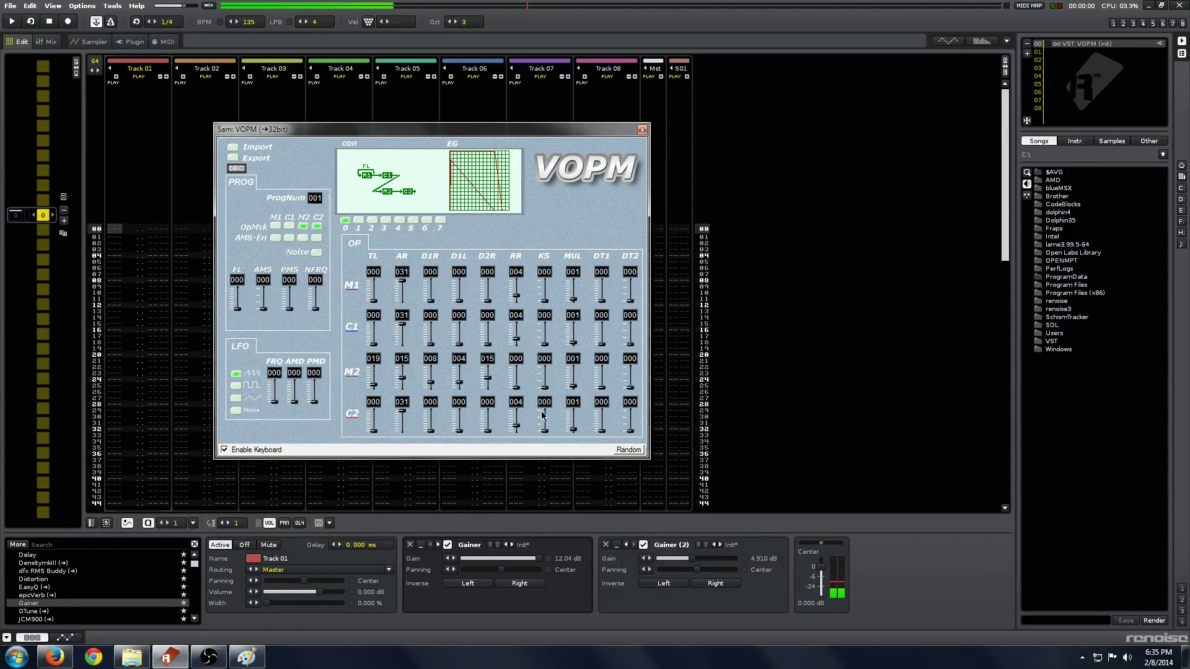
key(z)
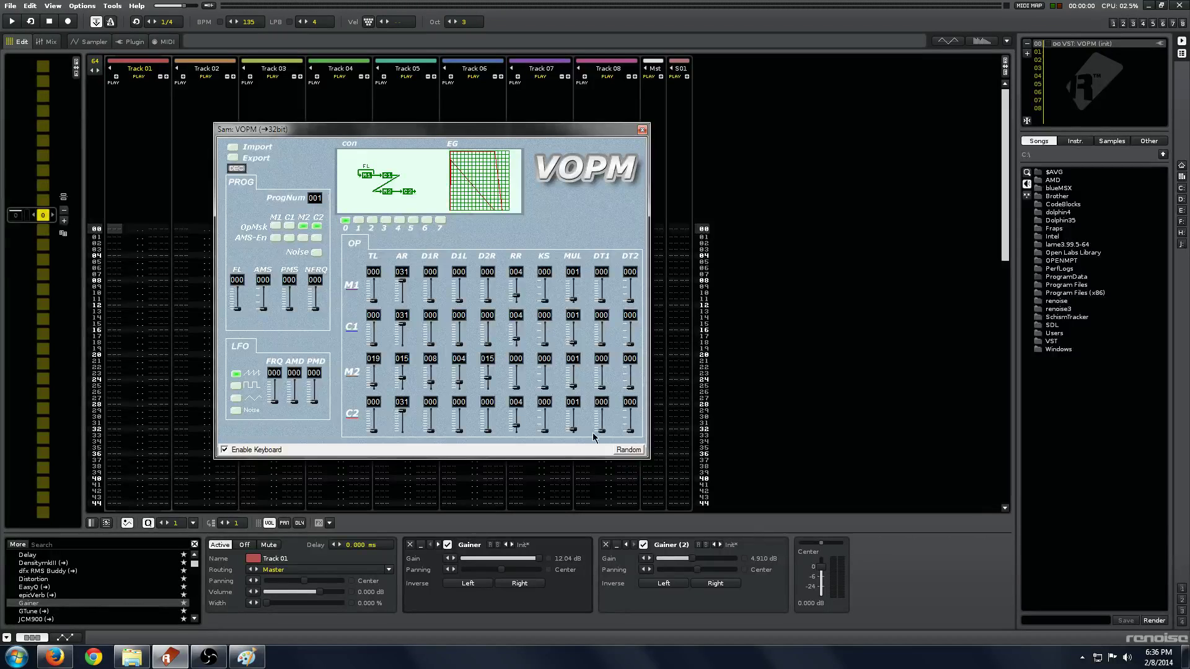
Step: Set DT1 to 4 on all four operators and MUL to 0 on operators M2 and C2
drag(603, 391, 603, 377)
scroll(608, 424, up, 4)
scroll(601, 338, up, 2)
scroll(604, 336, up, 1)
scroll(611, 286, up, 5)
scroll(611, 288, down, 1)
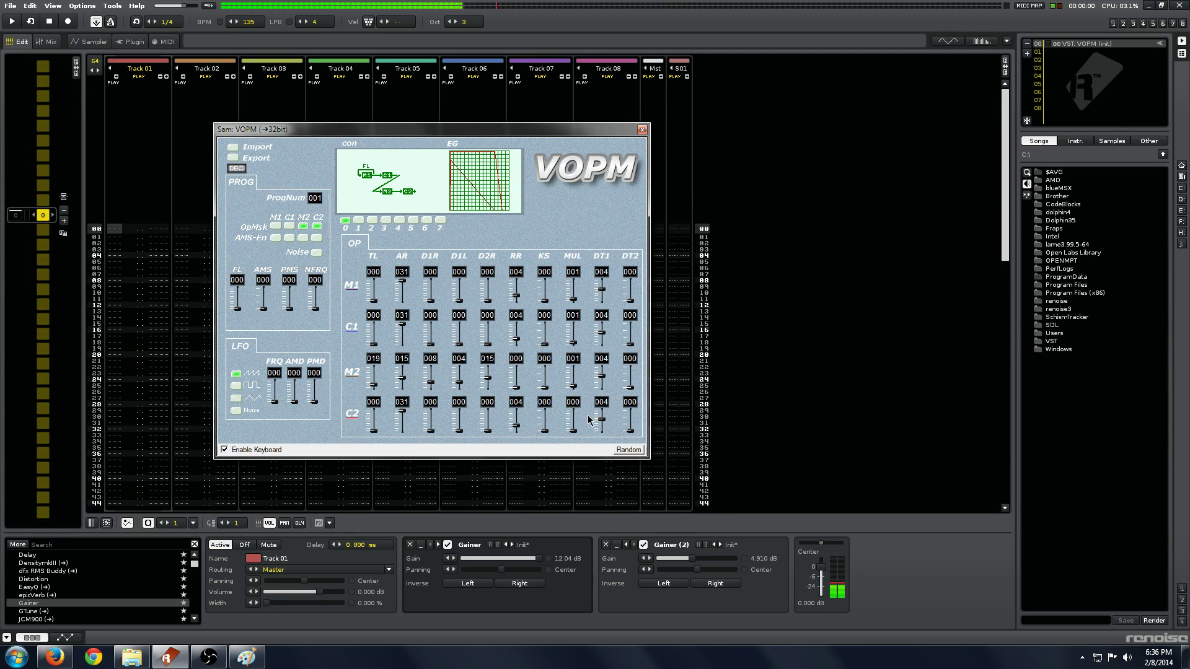
Step: Try MUL values of 9 and 7 on operator M2, then set its RR to 6 and its MUL to 6
drag(573, 386, 577, 378)
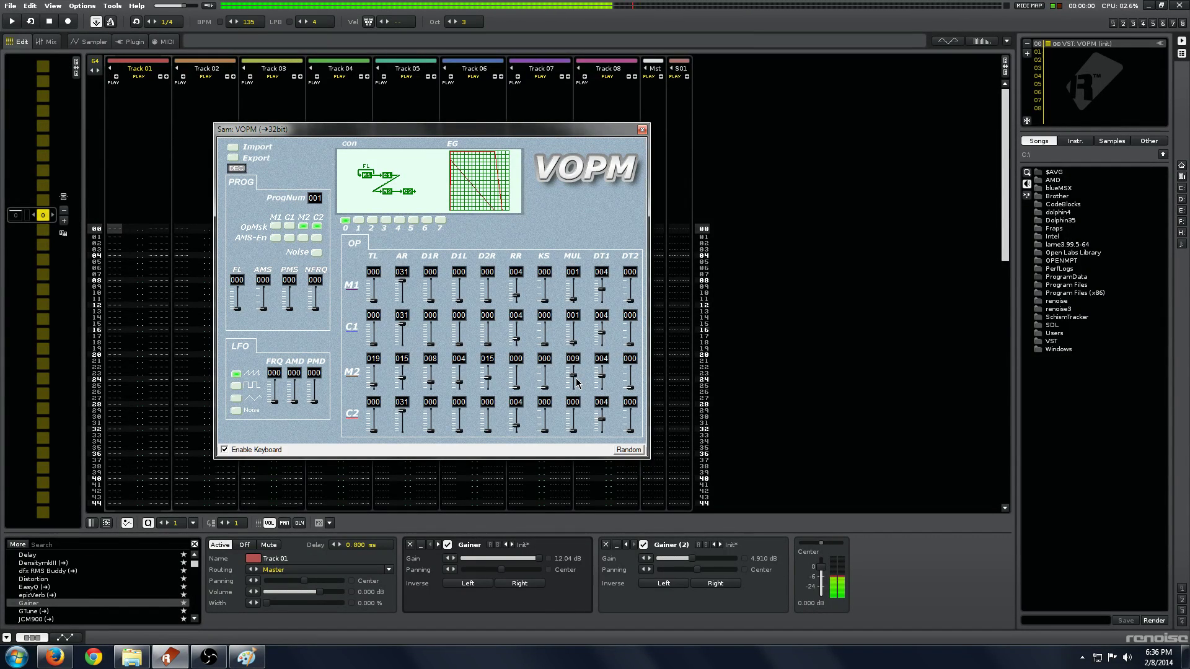
drag(571, 385, 576, 382)
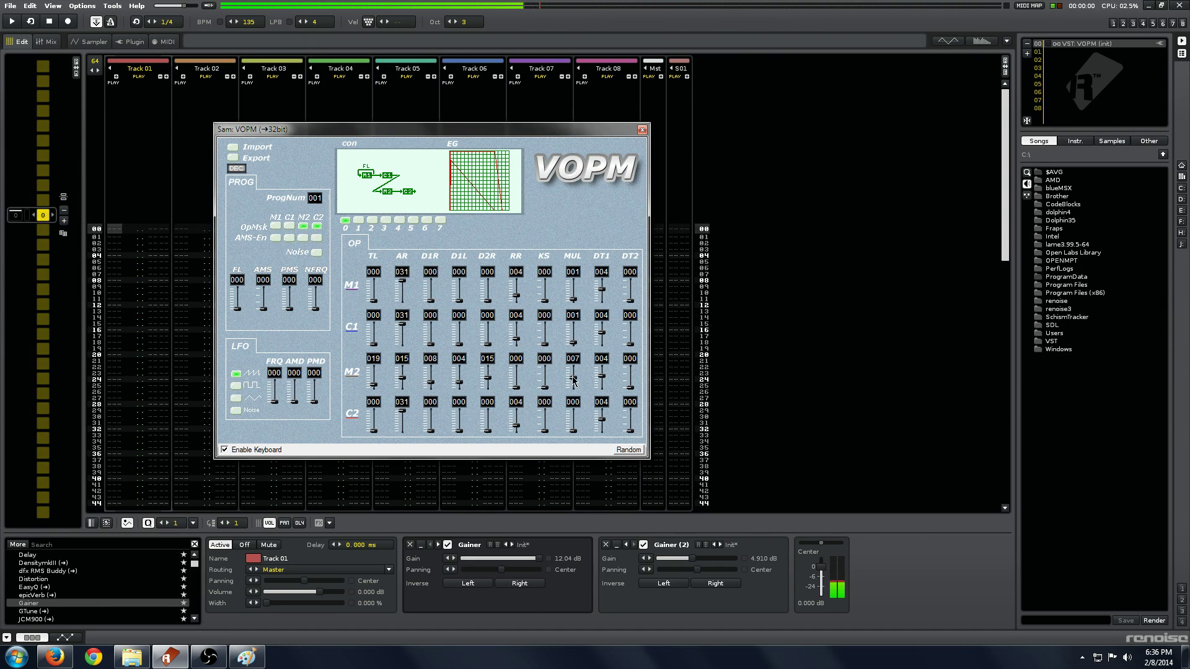
drag(493, 380, 519, 382)
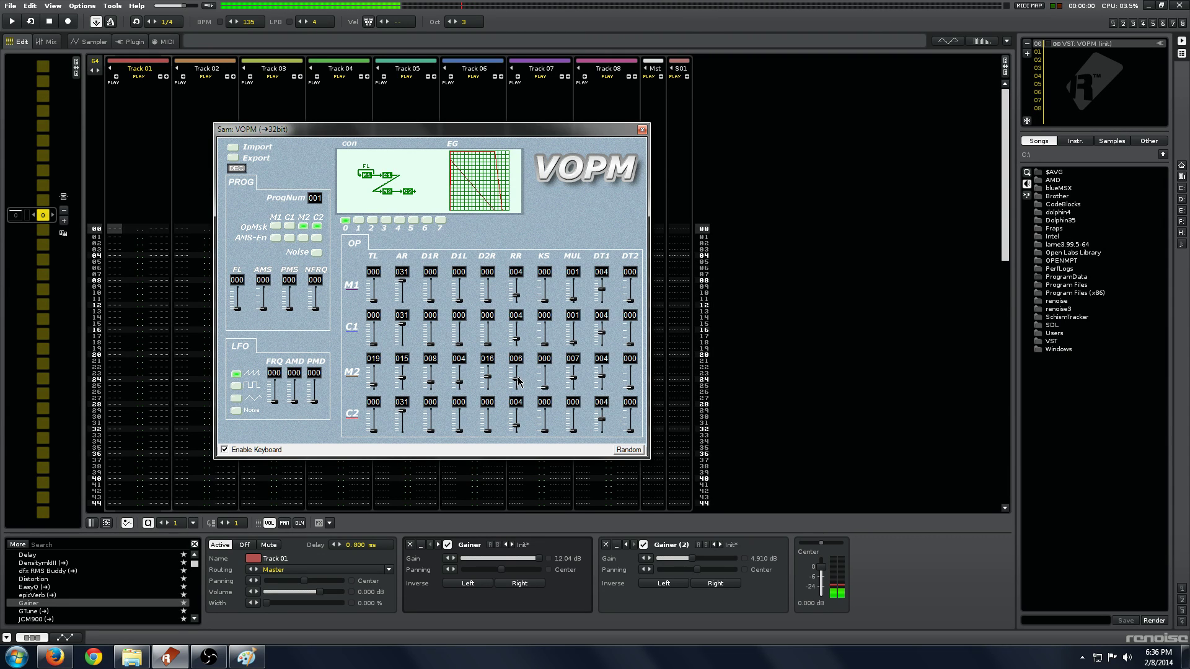
drag(573, 378, 574, 381)
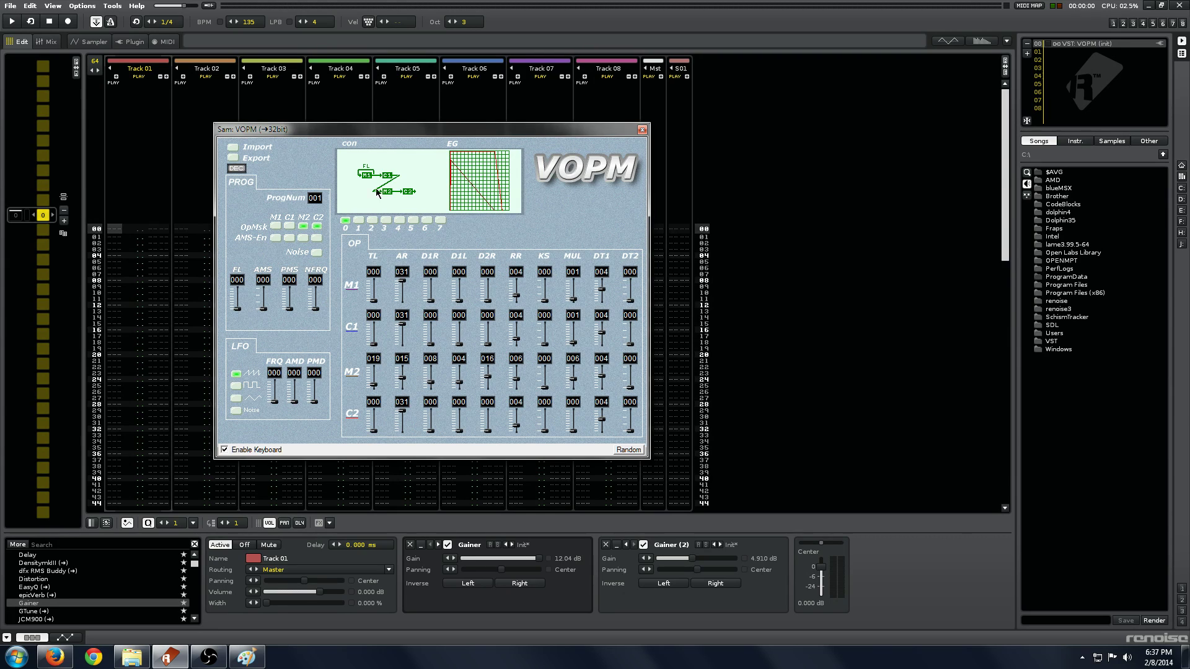
Step: Disable operator M2 in the operator mask, try a DT1 of 5 on operator C2, then return it to 4
click(306, 225)
click(600, 416)
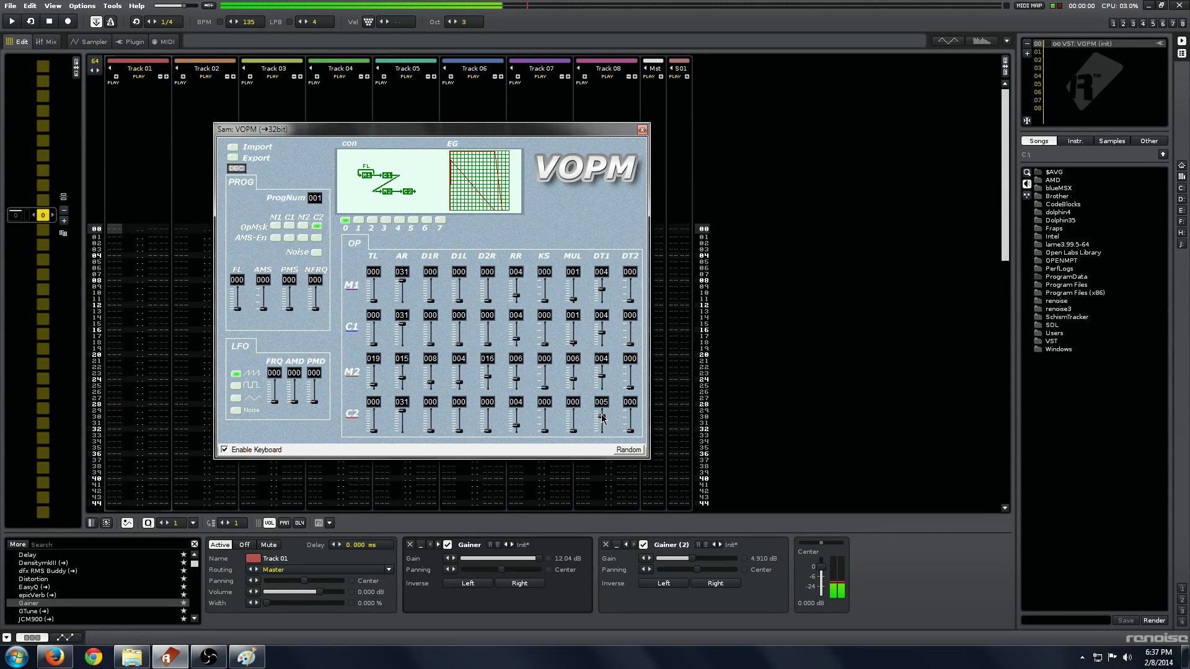
drag(601, 416, 604, 423)
drag(604, 427, 604, 420)
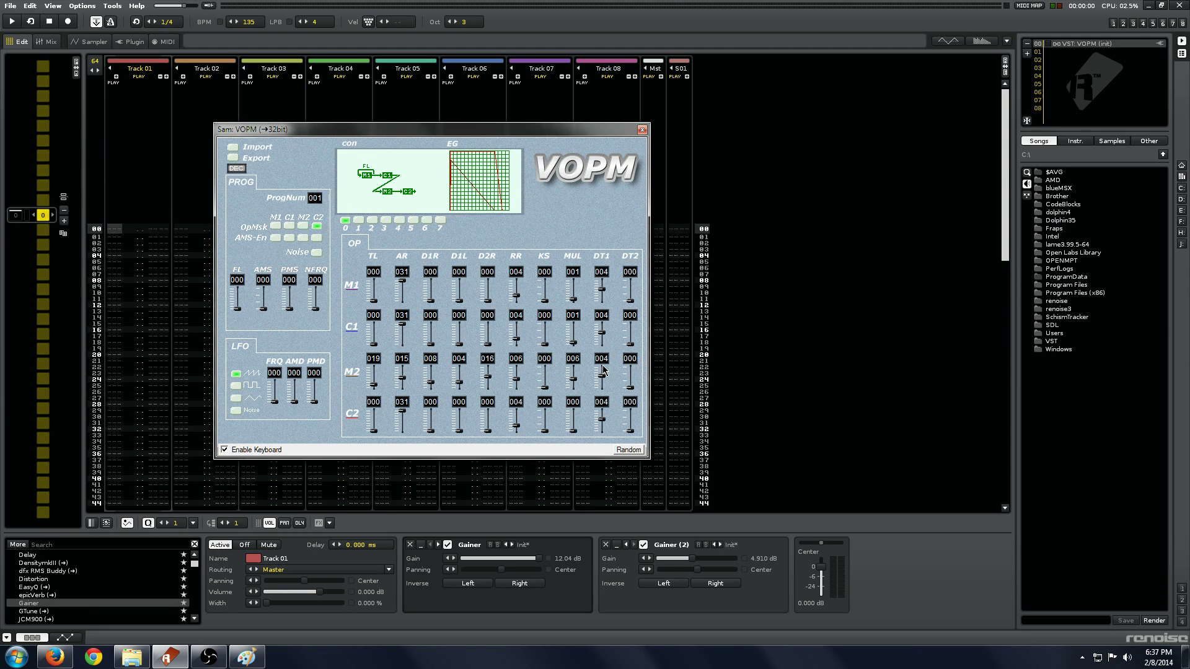
Step: Try a DT1 of 7 on operator M2, re-enable M2 in the operator mask, then bring its DT1 back to 4
drag(604, 378, 606, 366)
key(z)
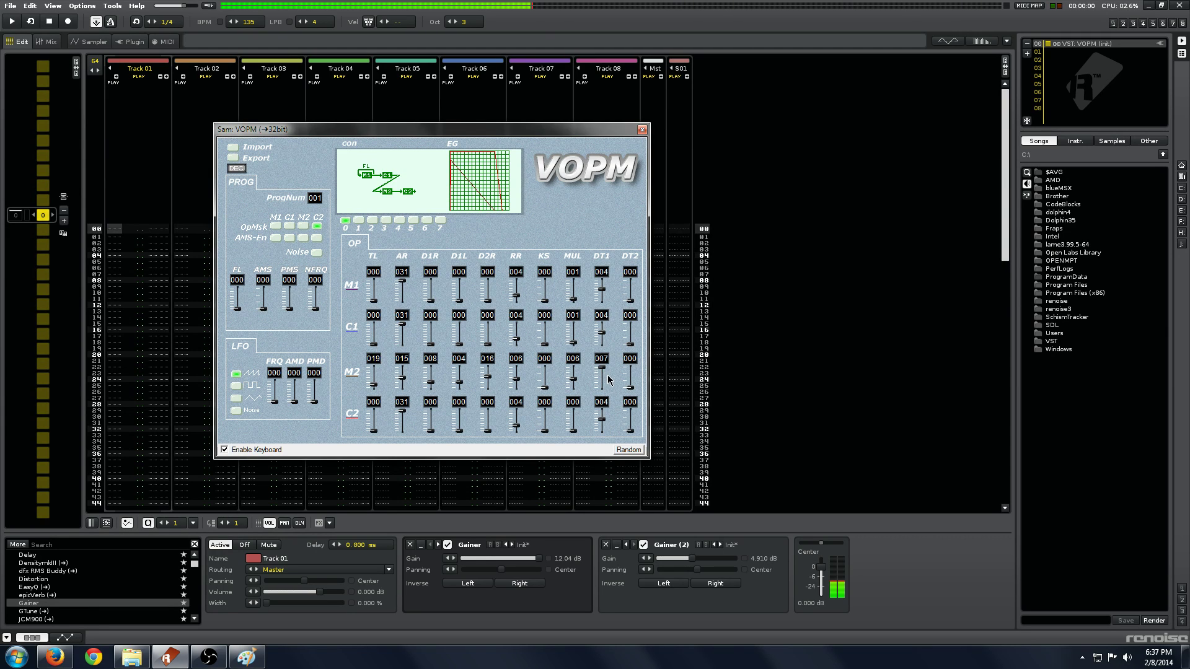
click(304, 227)
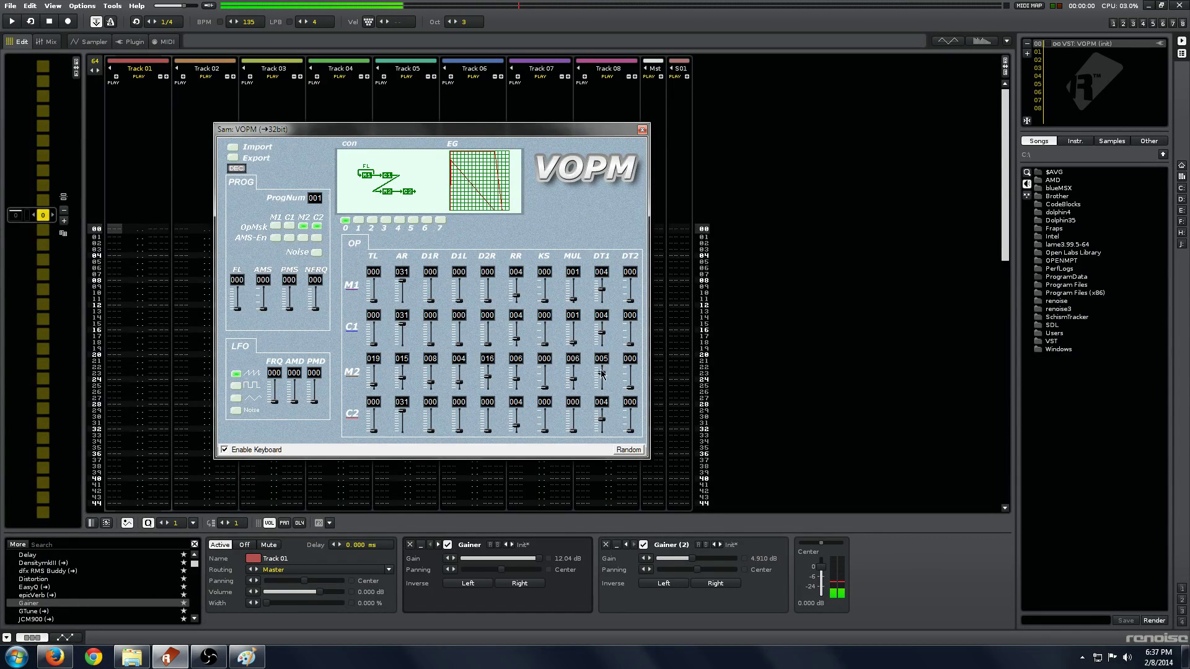
mouse_move(601, 368)
mouse_down()
mouse_move(601, 387)
mouse_move(612, 377)
mouse_up()
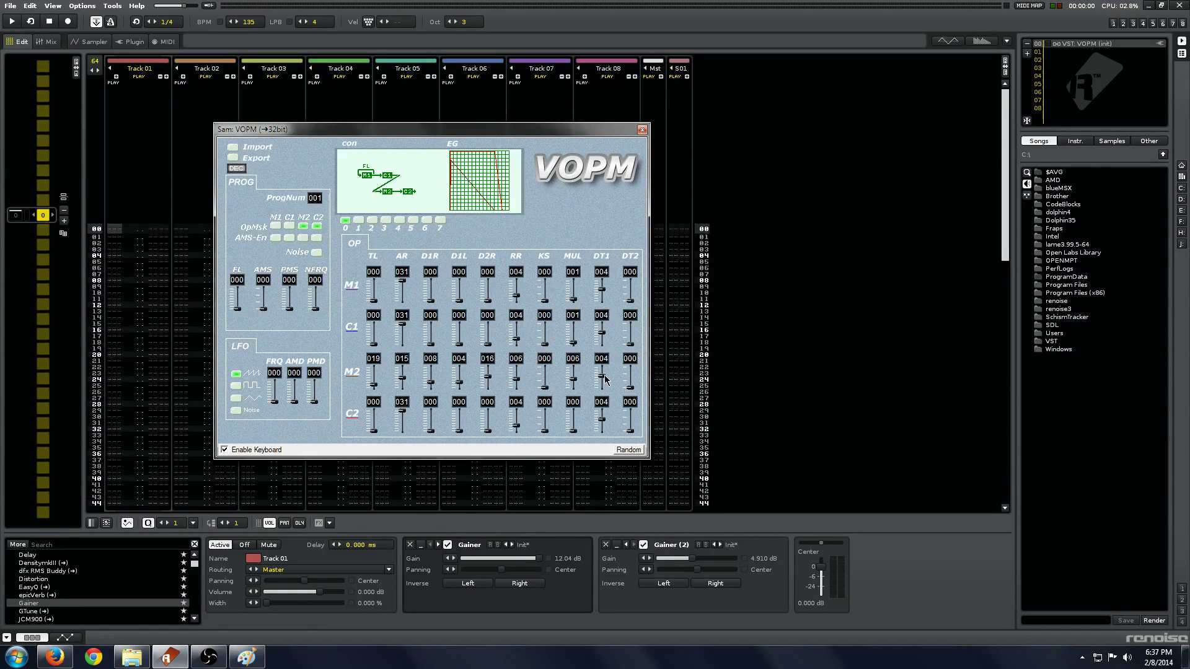
Step: Play test notes with only operators M1 and C1 enabled, using algorithm 4 and then algorithm 7
click(414, 220)
click(401, 220)
click(279, 225)
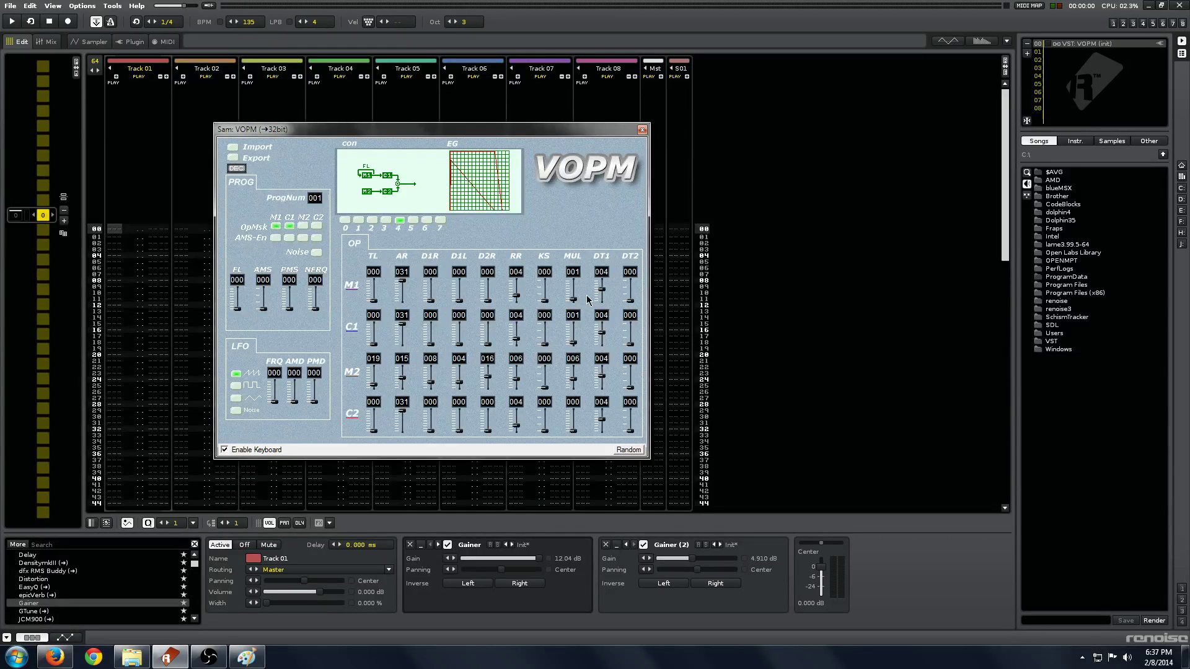
key(z)
click(440, 220)
key(z)
Step: Try DT1 values of 7 on operator M1 and 1 on C1 with a test note, then reset both to 4
drag(603, 289, 604, 279)
drag(604, 333, 607, 344)
key(z)
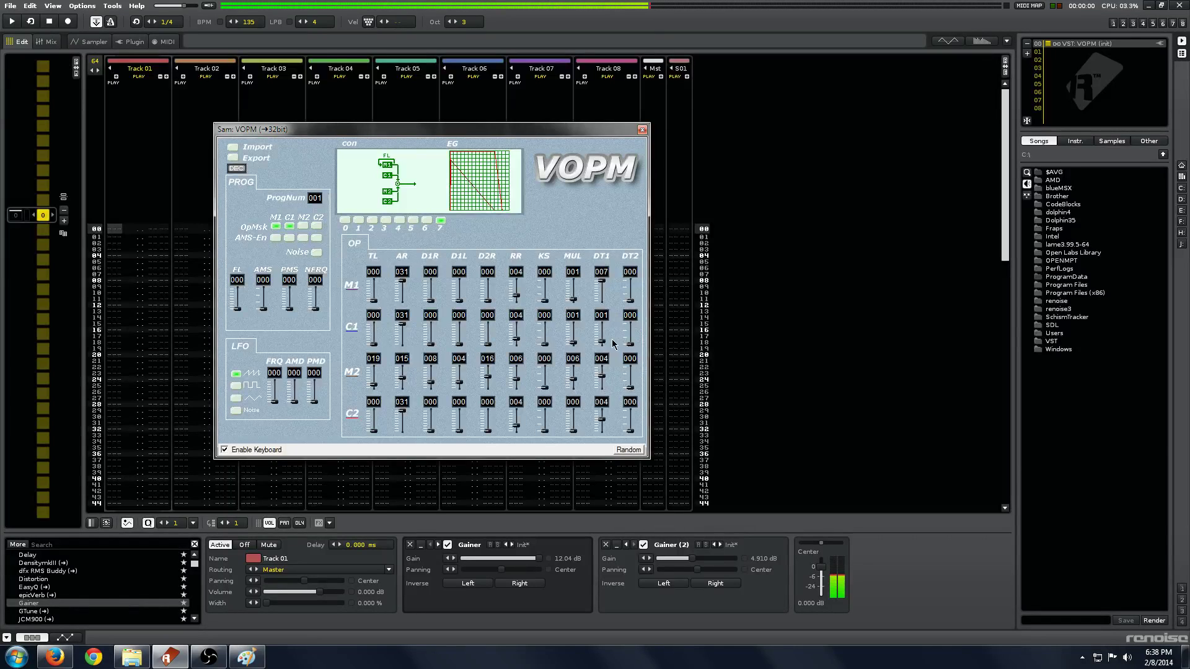
drag(607, 343, 606, 337)
drag(605, 282, 605, 290)
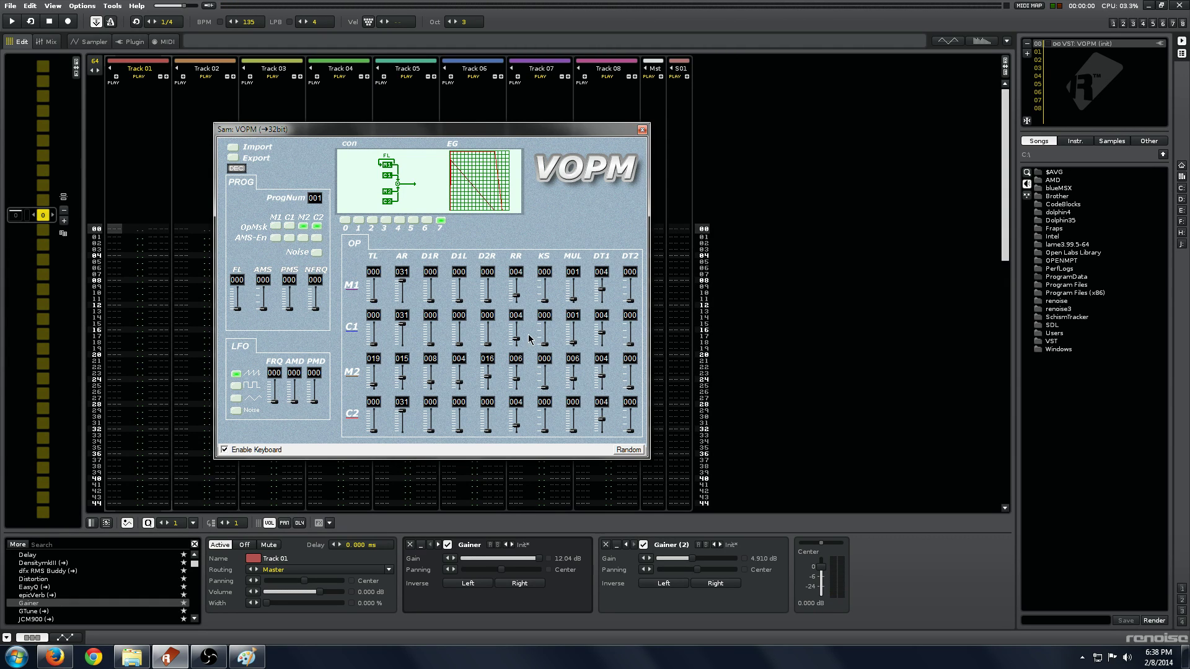
Step: Play a test note, return to algorithm 0, play another note and set operator M2's MUL to 4
key(z)
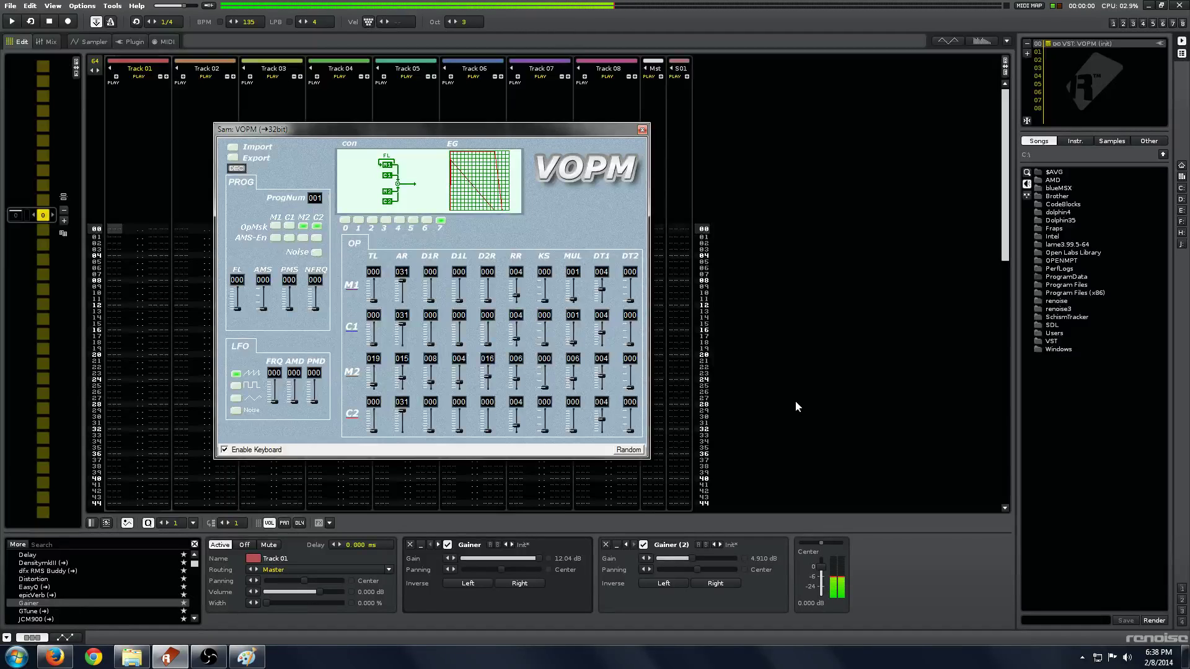
click(345, 220)
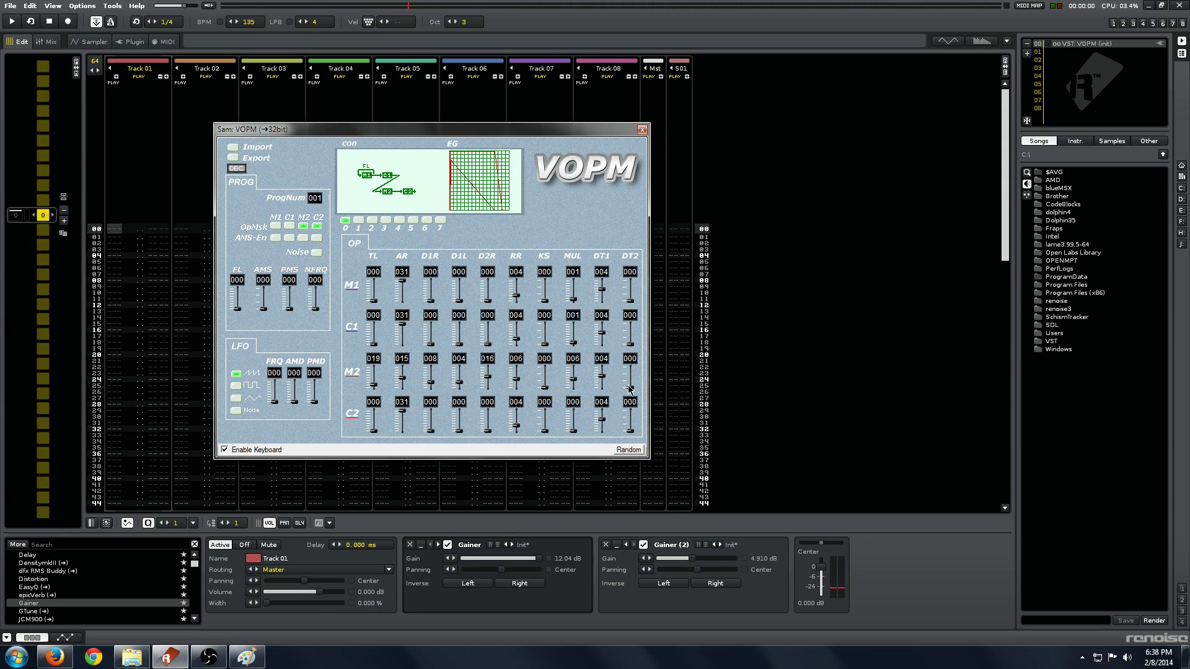
key(z)
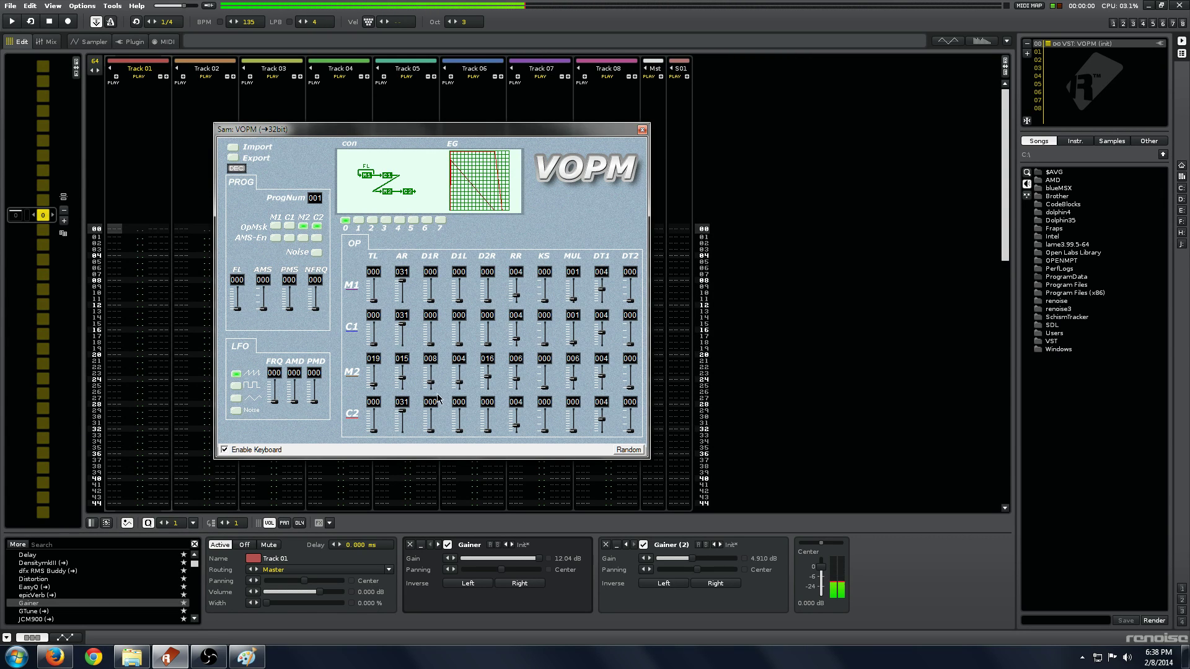
mouse_move(568, 391)
mouse_down()
mouse_move(678, 386)
mouse_move(581, 385)
mouse_up()
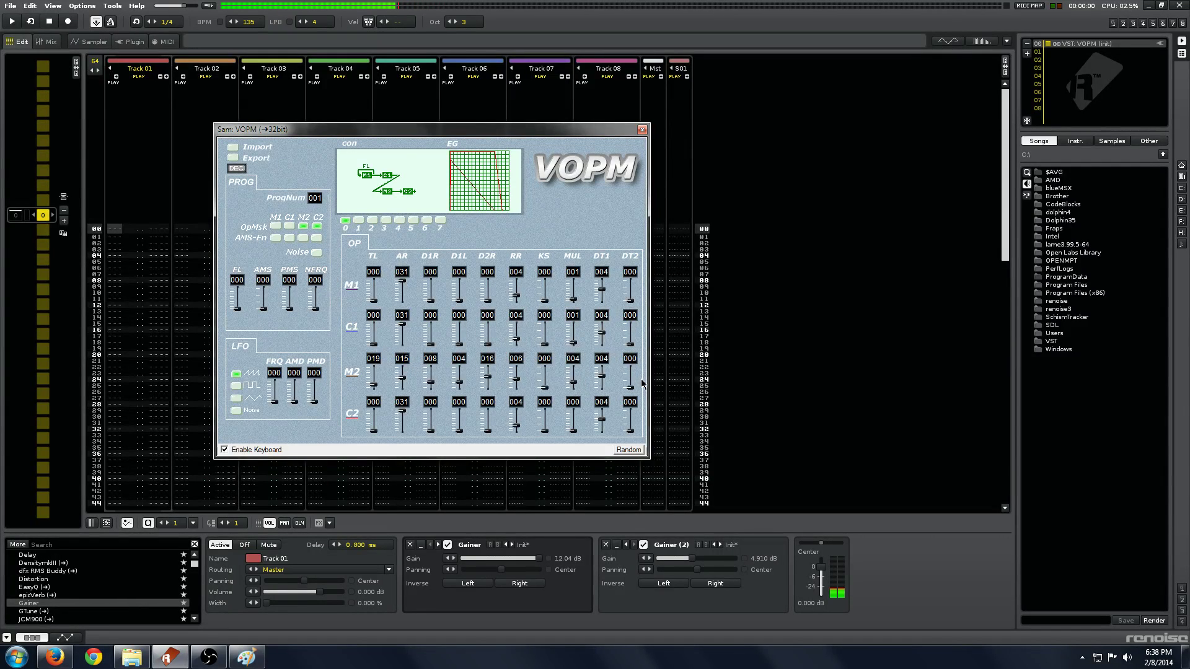
Step: Try DT2 values of 1 and 3 on operator M2, set C2's MUL to 1 and return M2's DT2 to 0
drag(631, 386, 634, 378)
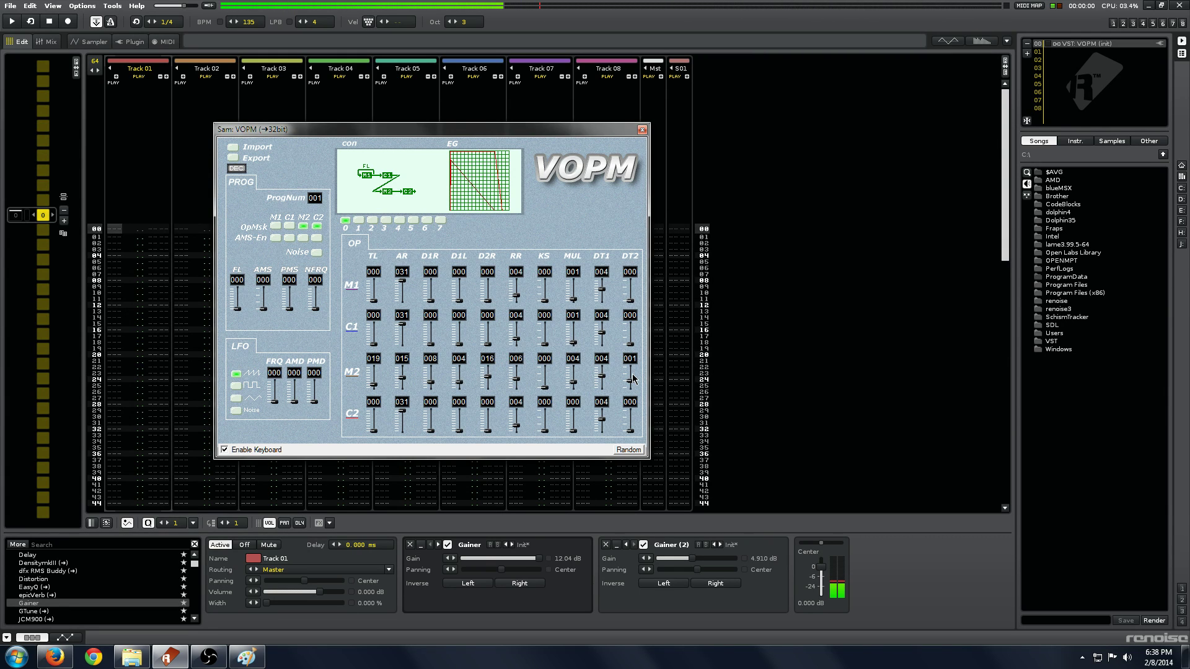
drag(632, 378, 635, 367)
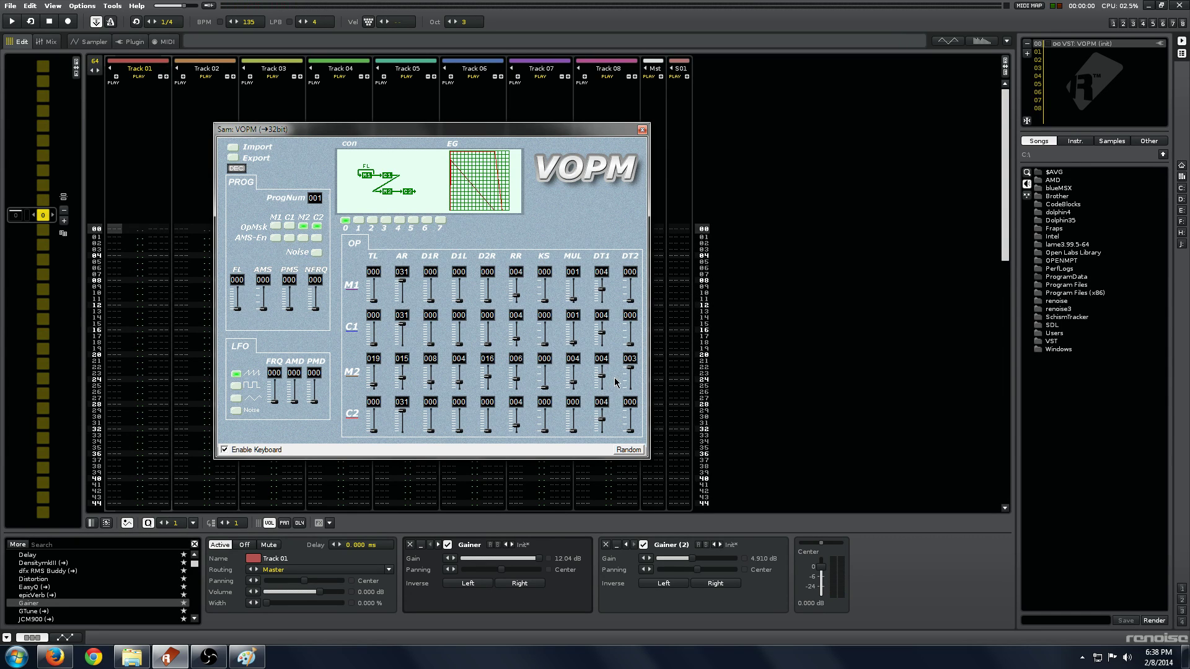
drag(576, 386, 574, 386)
drag(581, 428, 577, 427)
drag(630, 370, 634, 385)
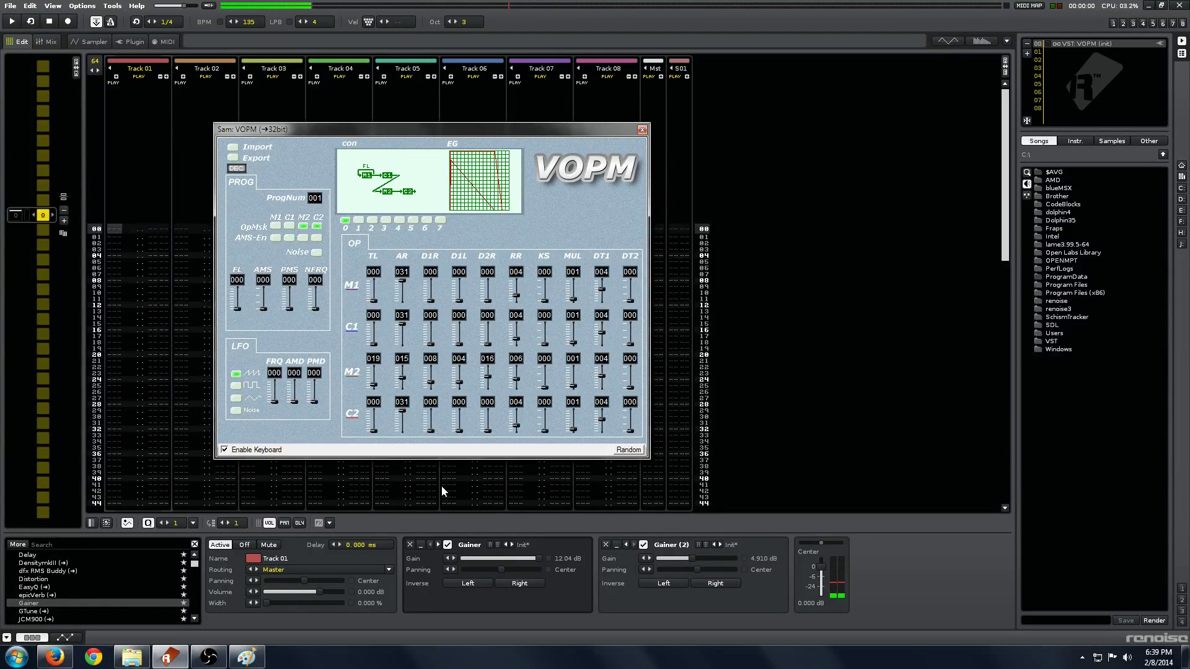
drag(639, 404, 638, 382)
scroll(637, 382, up, 2)
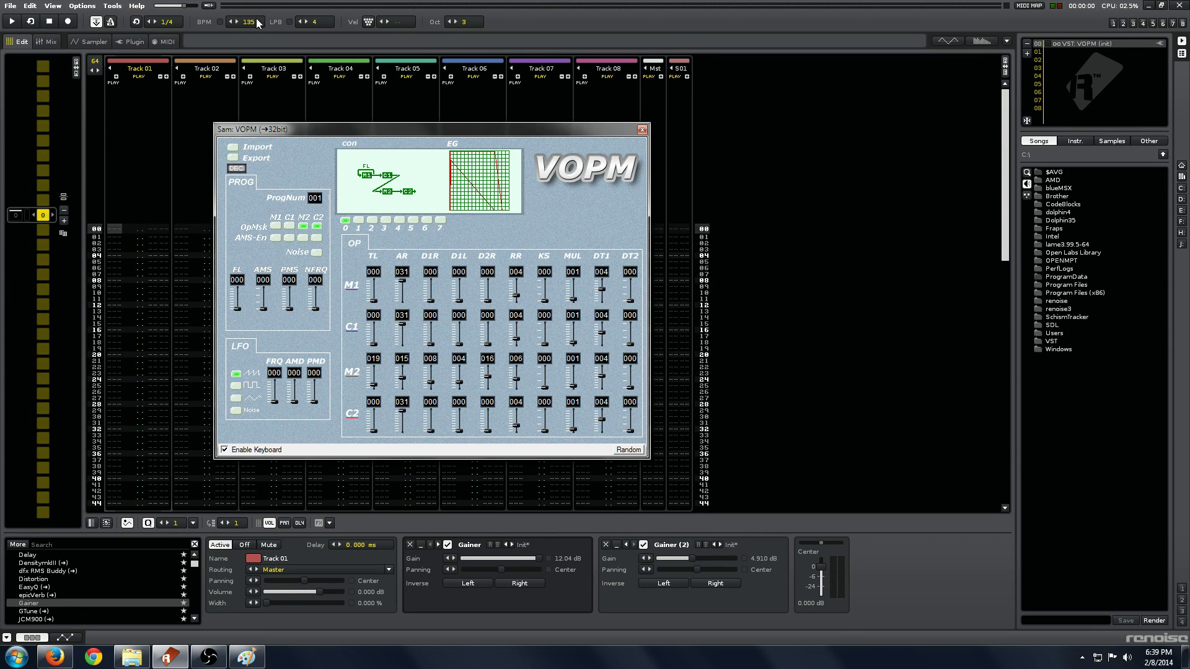
Step: Select algorithm 2 with only operators M1 and C2 enabled, and set the MUL of both to 0
click(359, 220)
click(374, 220)
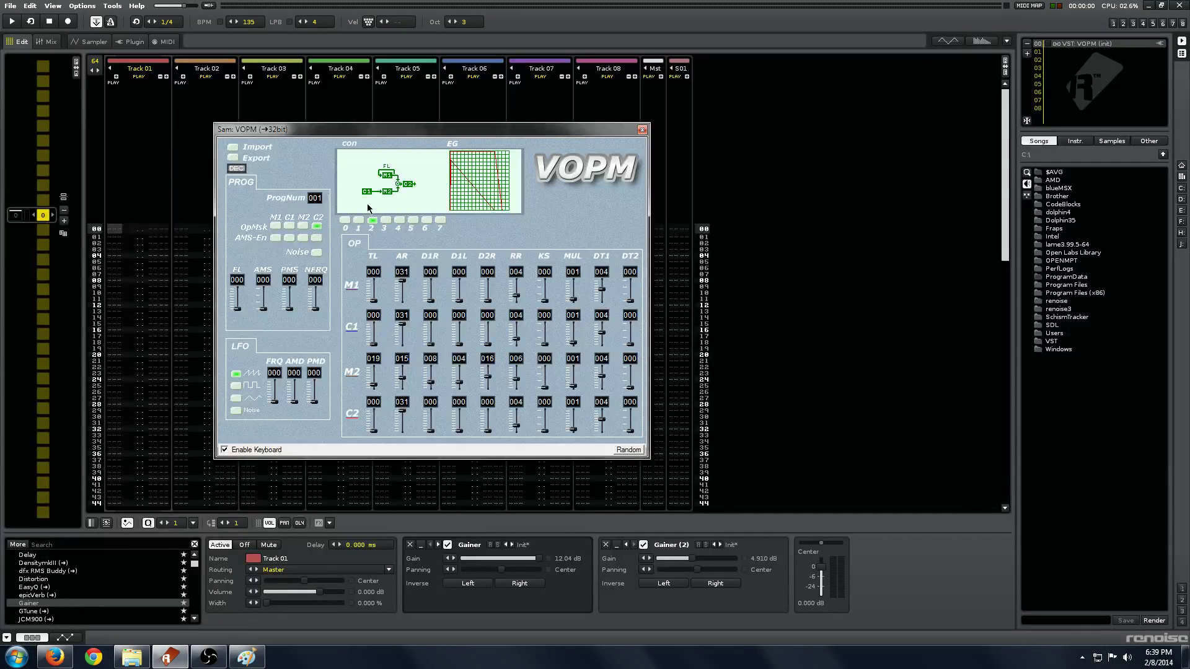
click(274, 226)
key(z)
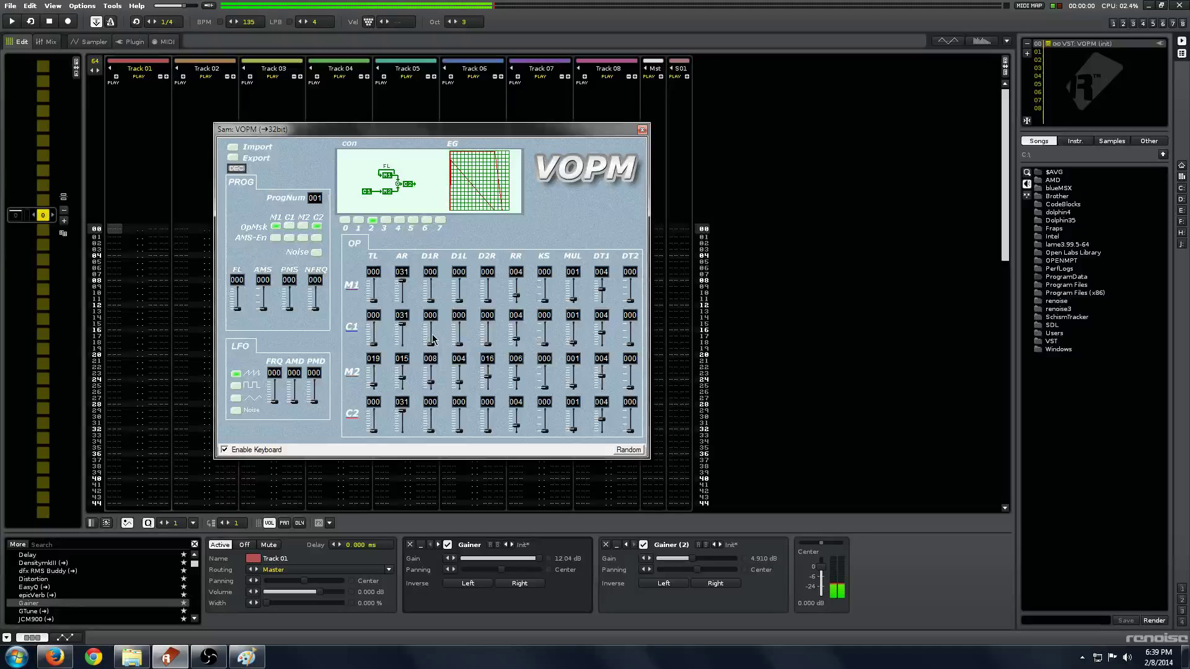
drag(577, 297, 576, 308)
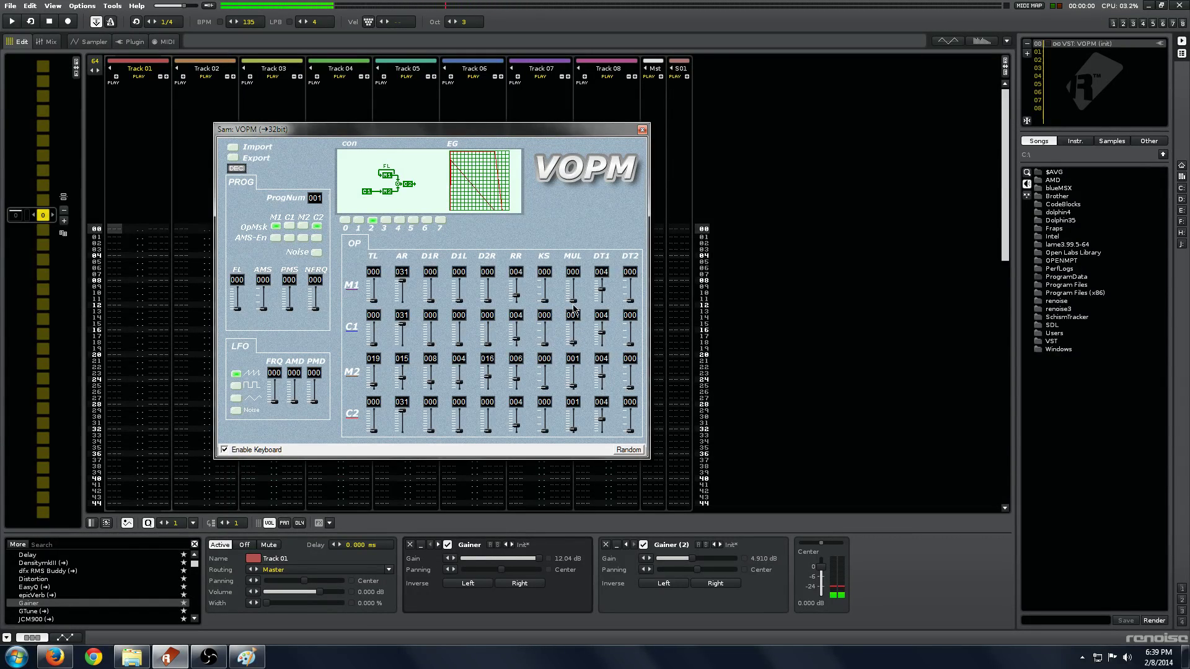
drag(580, 427, 580, 434)
Step: Set operator M1's total level (TL) to 23 and the feedback level (FL) to 7
drag(373, 303, 383, 300)
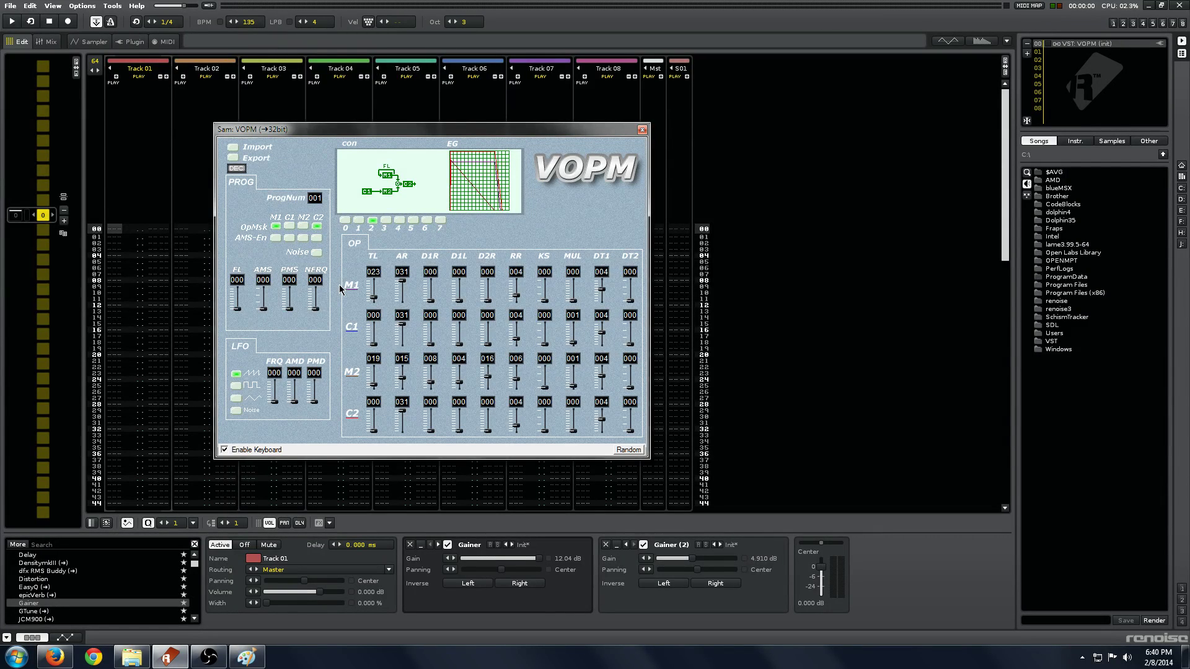
drag(236, 311, 236, 289)
click(374, 298)
drag(376, 296, 378, 297)
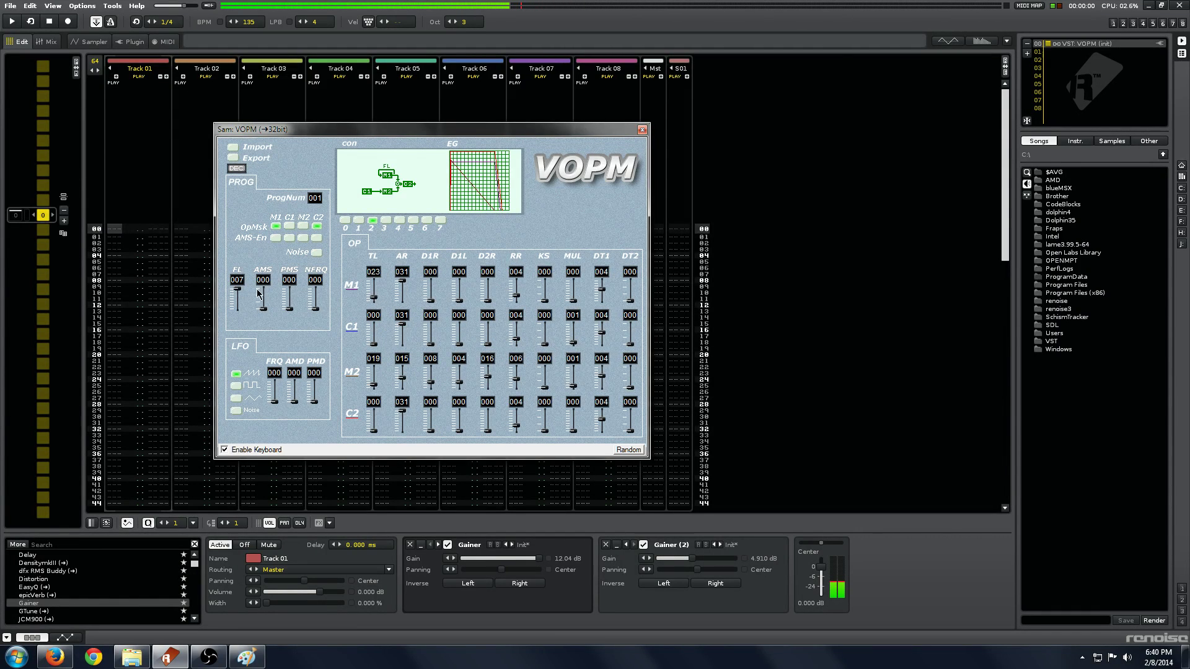
mouse_move(245, 293)
mouse_down()
mouse_move(246, 304)
mouse_move(246, 289)
mouse_up()
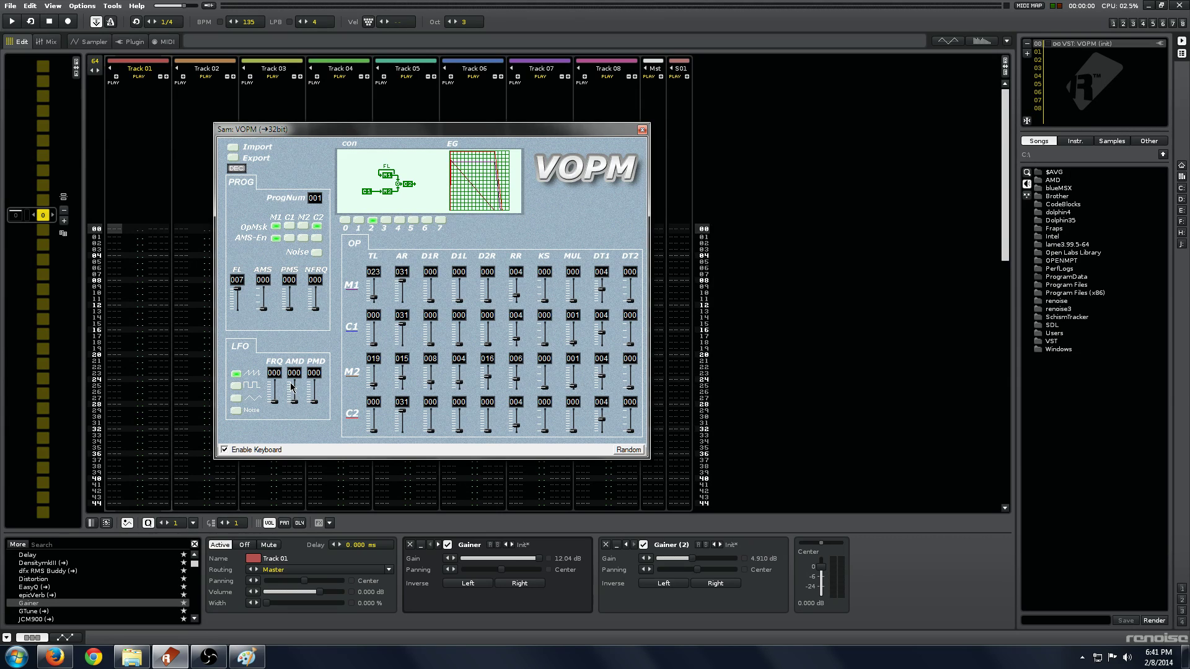
Step: Set the LFO to a triangle wave with FRQ 193, AMD 96 and PMD 100, and play a test note
drag(274, 402, 280, 390)
drag(291, 400, 296, 384)
click(235, 398)
key(z)
Step: Try an AMS of 3, reset it to 0, then try a PMS of 7 and settle it at 3
drag(263, 310, 264, 290)
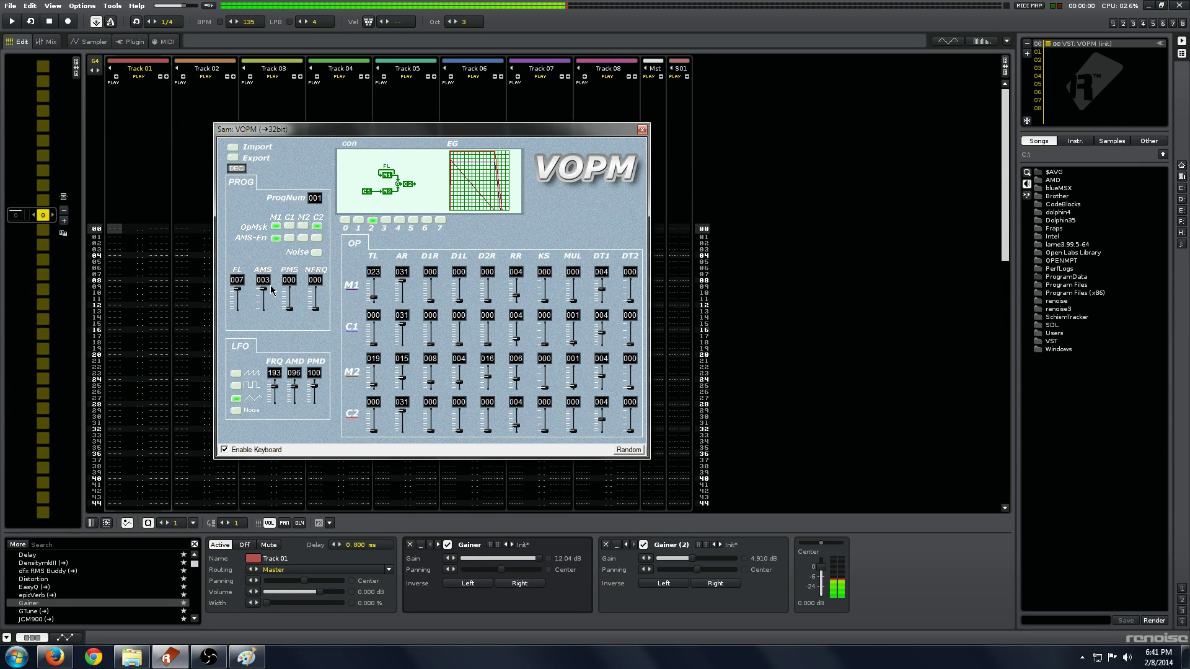
drag(271, 290, 297, 292)
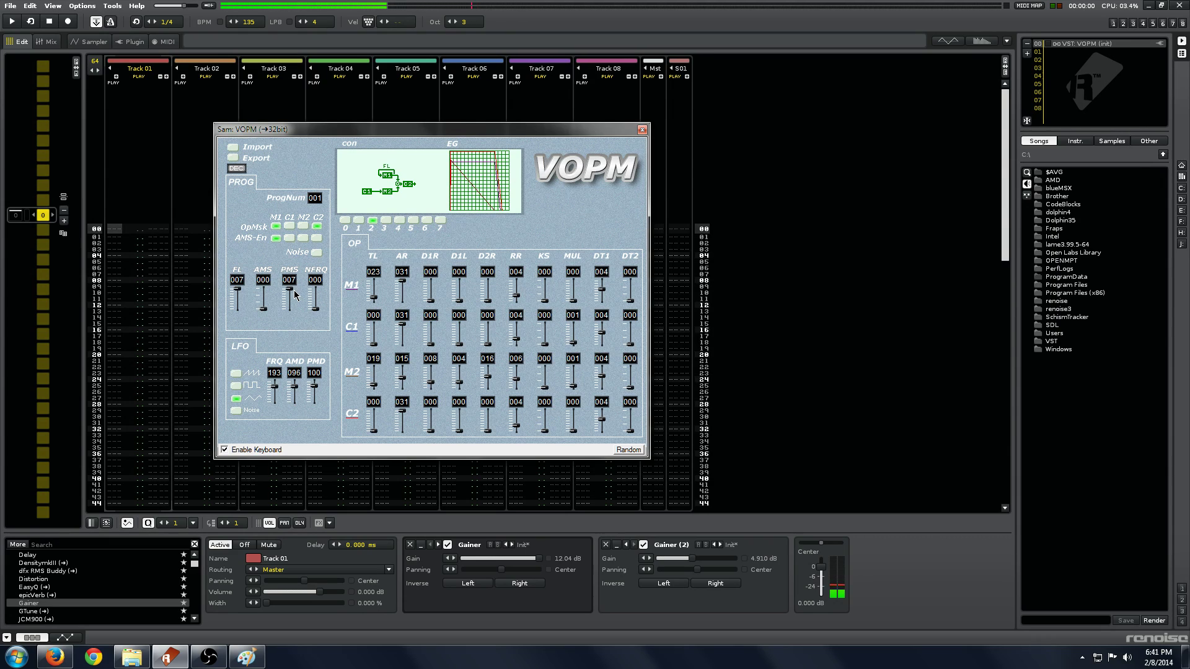
mouse_move(295, 295)
mouse_down()
mouse_move(294, 310)
mouse_move(294, 299)
mouse_up()
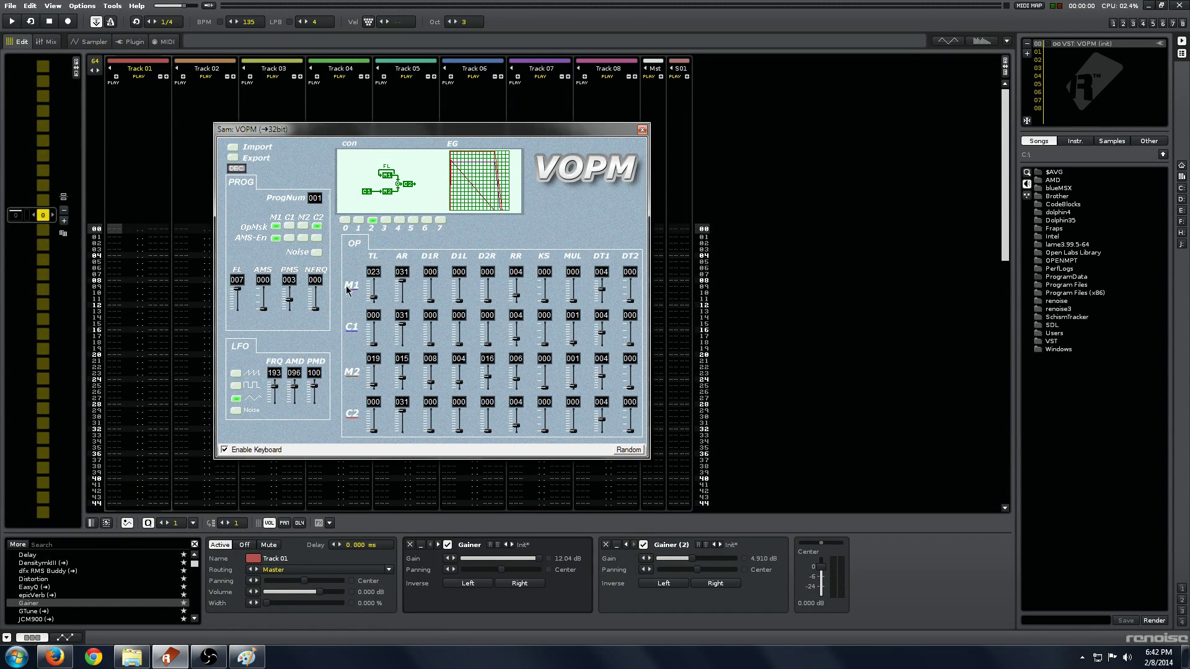
Step: Enable the noise generator, play a test note and set operator C2's release rate (RR) to 15
click(318, 253)
key(z)
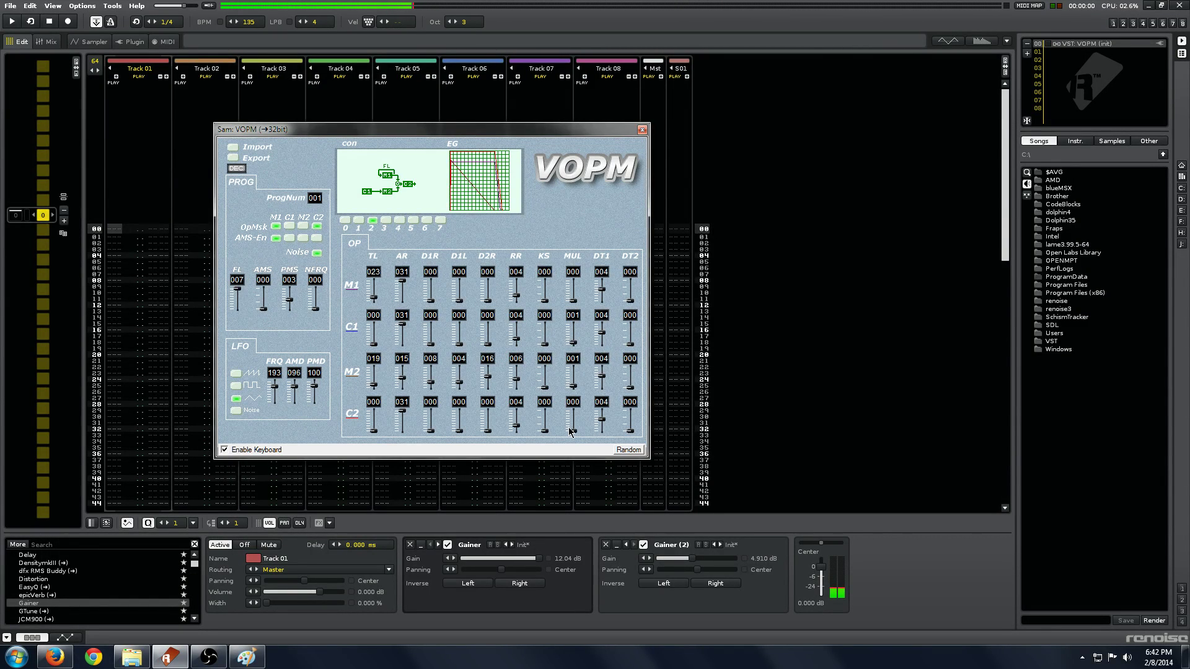
drag(519, 422, 524, 411)
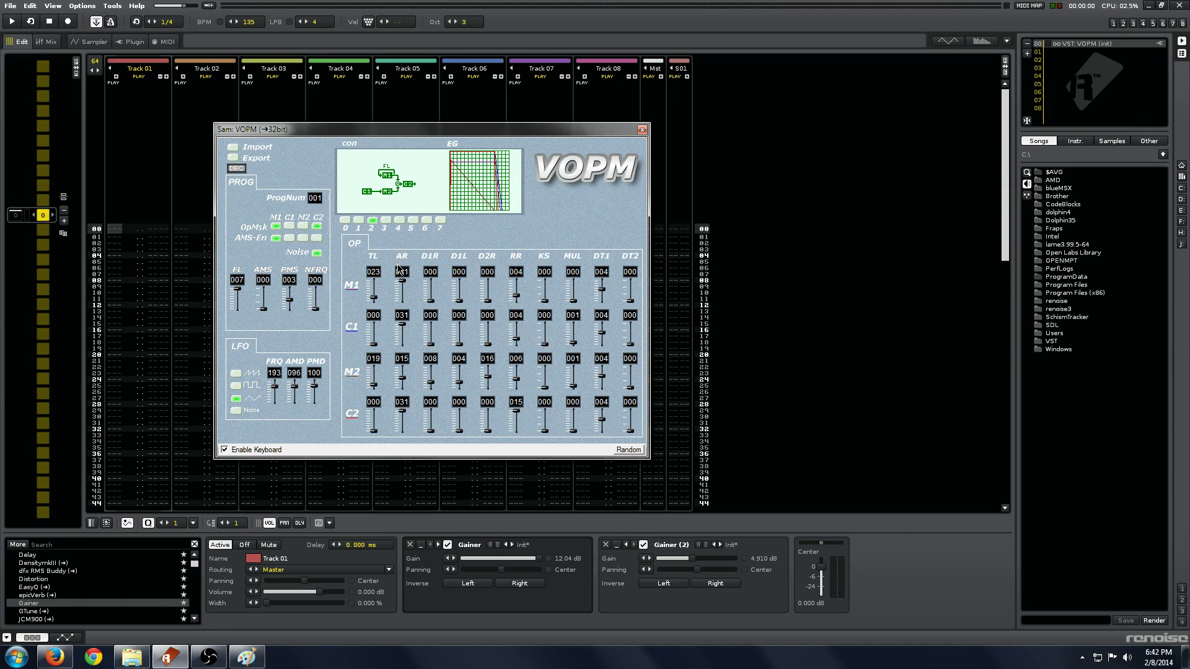
Step: Set the noise frequency (NFRQ) to 31, then turn the noise generator off
drag(315, 308, 316, 280)
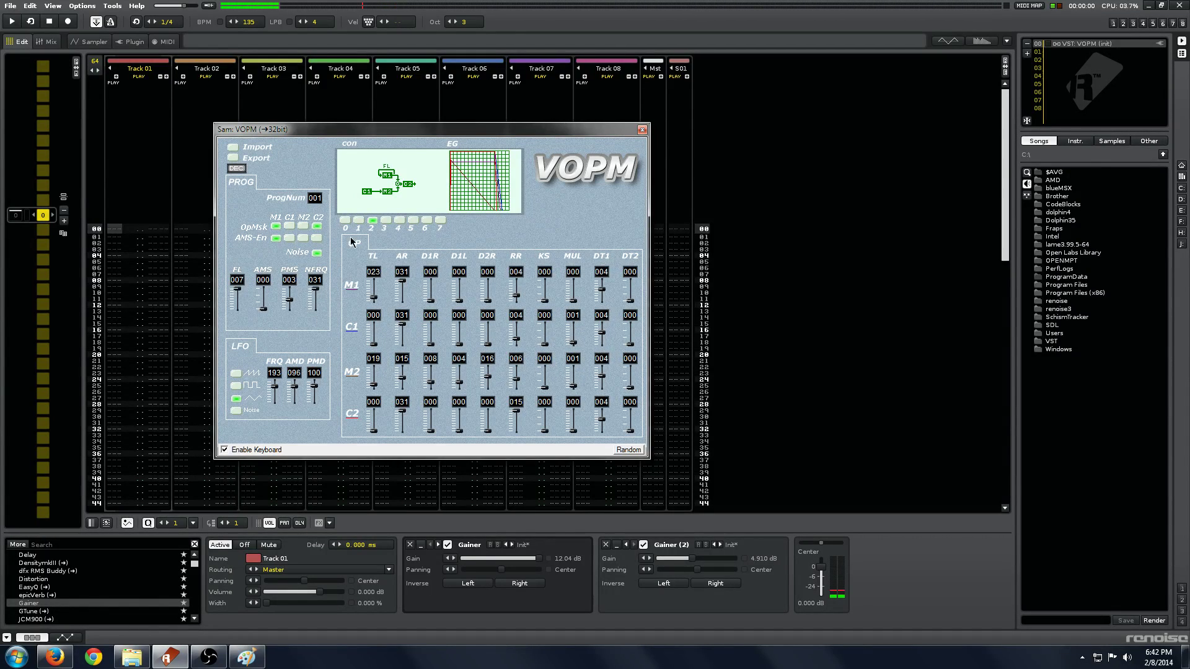
click(316, 253)
drag(544, 132, 568, 127)
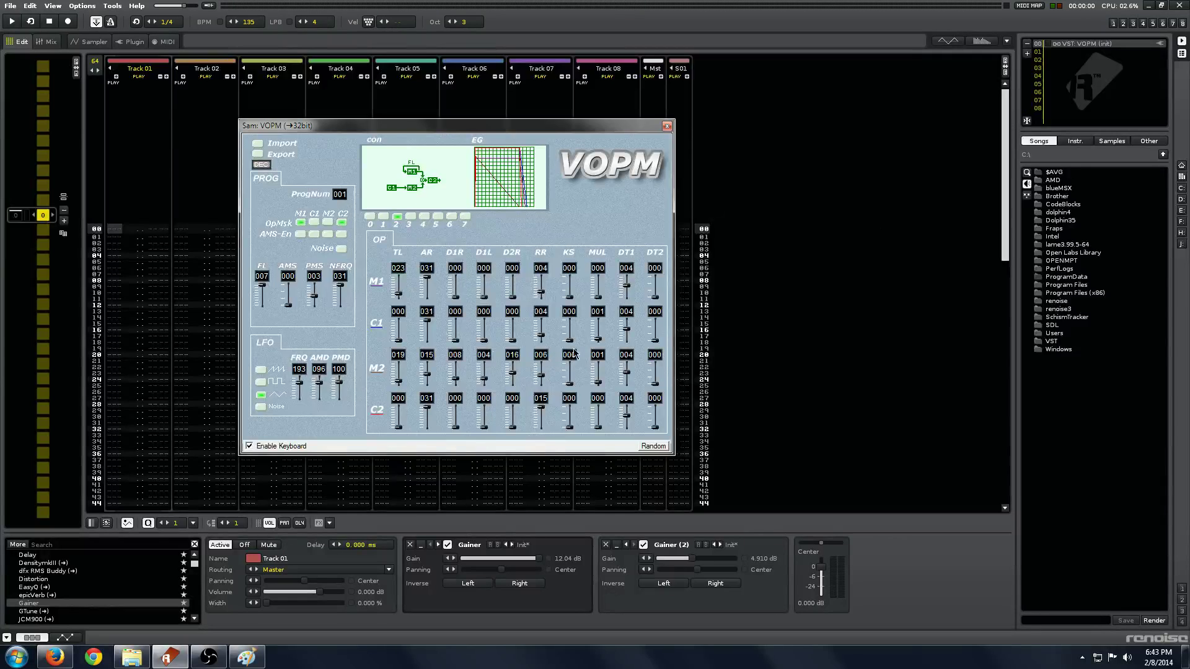
Step: Switch VOPM to the blank program 01 init and return to the pattern editor with the plugin window still open
click(1159, 44)
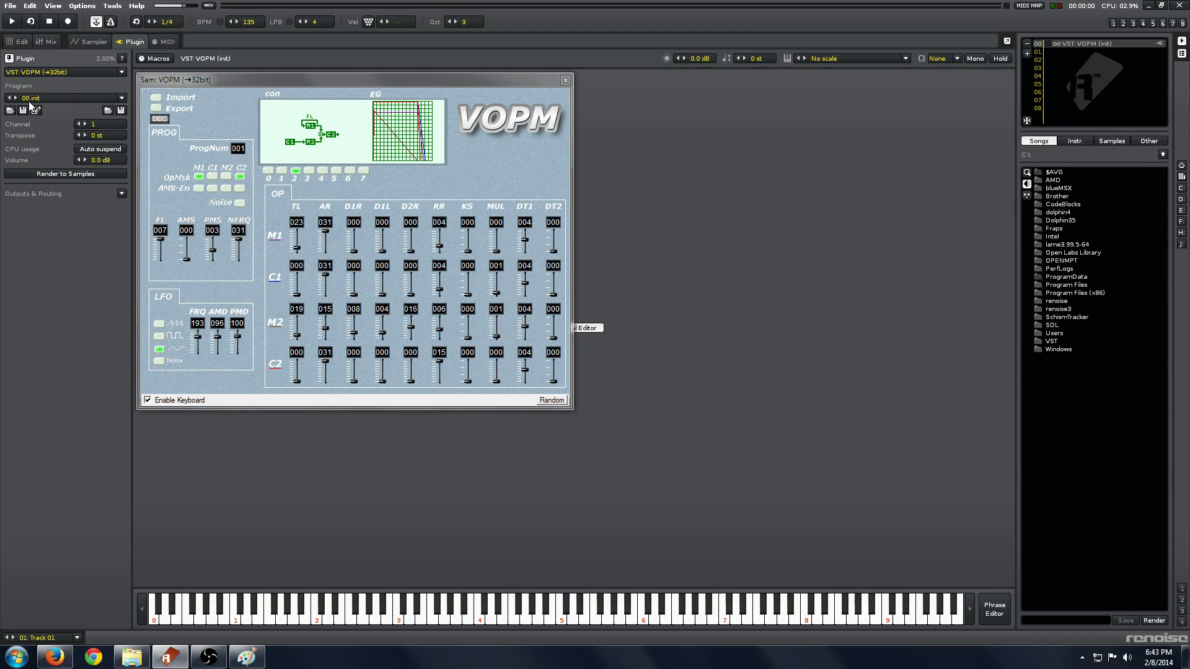
click(12, 98)
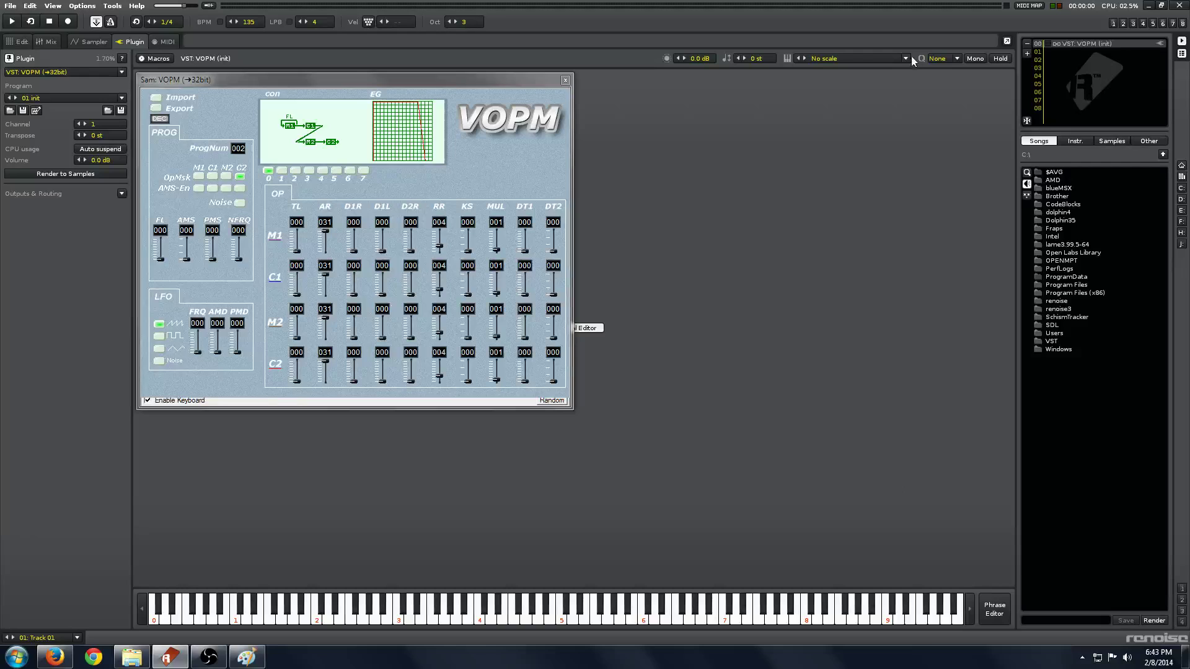
key(F2)
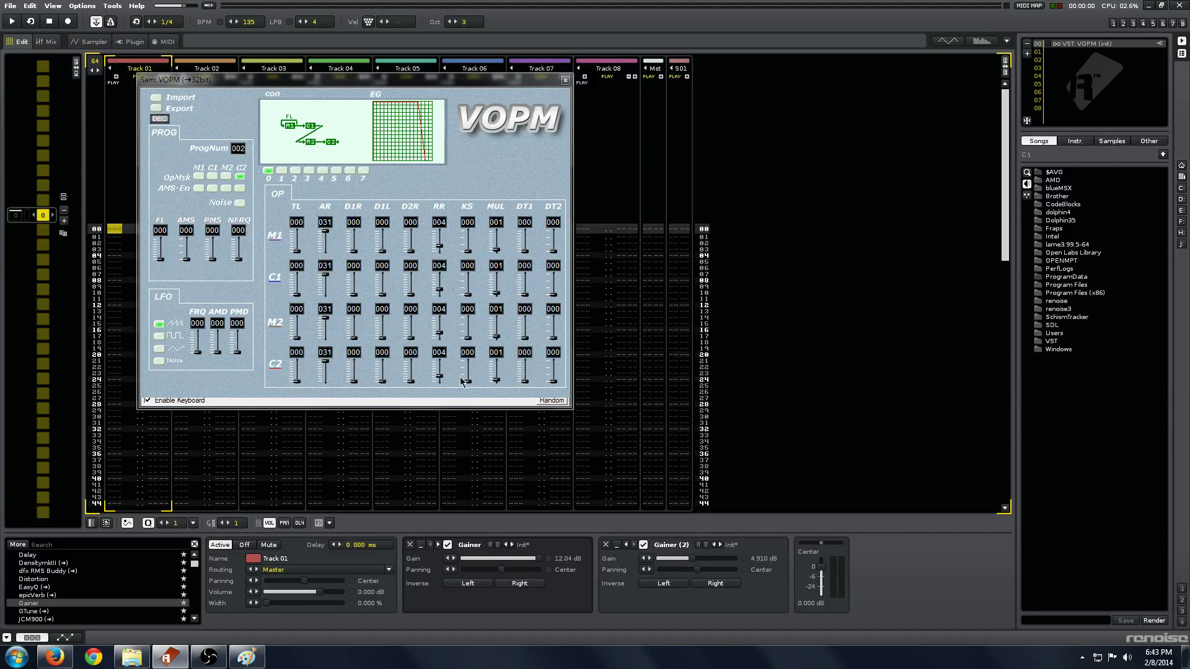
drag(338, 94, 395, 153)
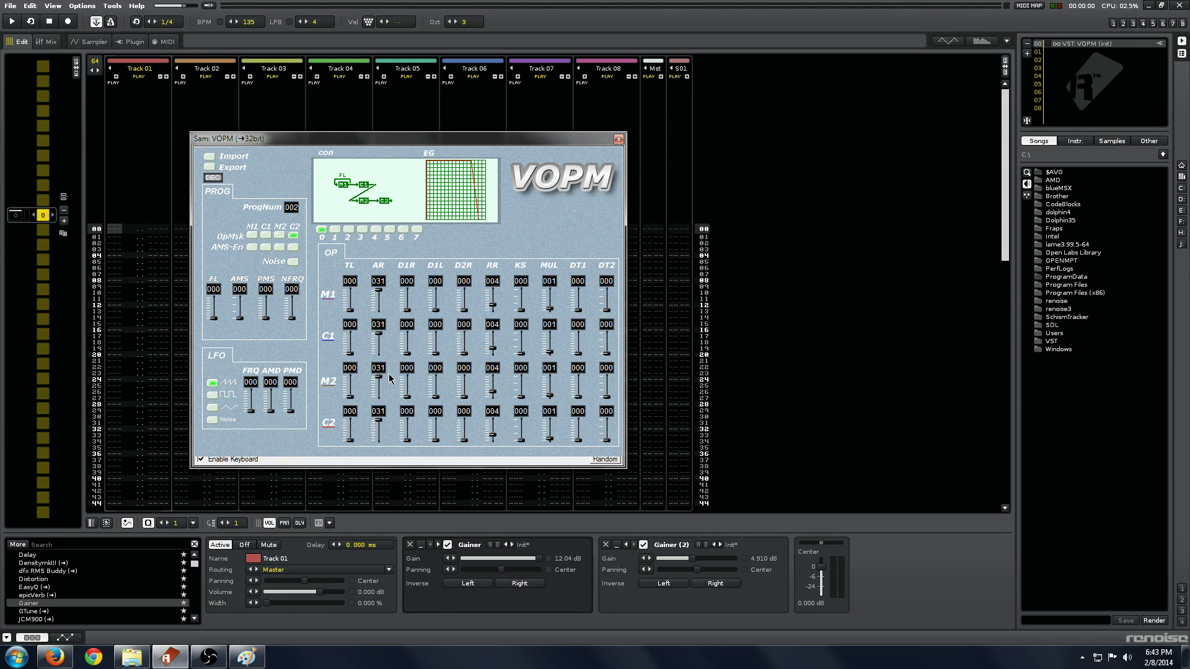
Step: Play test notes with the blank patch and set DT1 to 4 on all four operators
key(z)
key(z)
drag(577, 139, 632, 145)
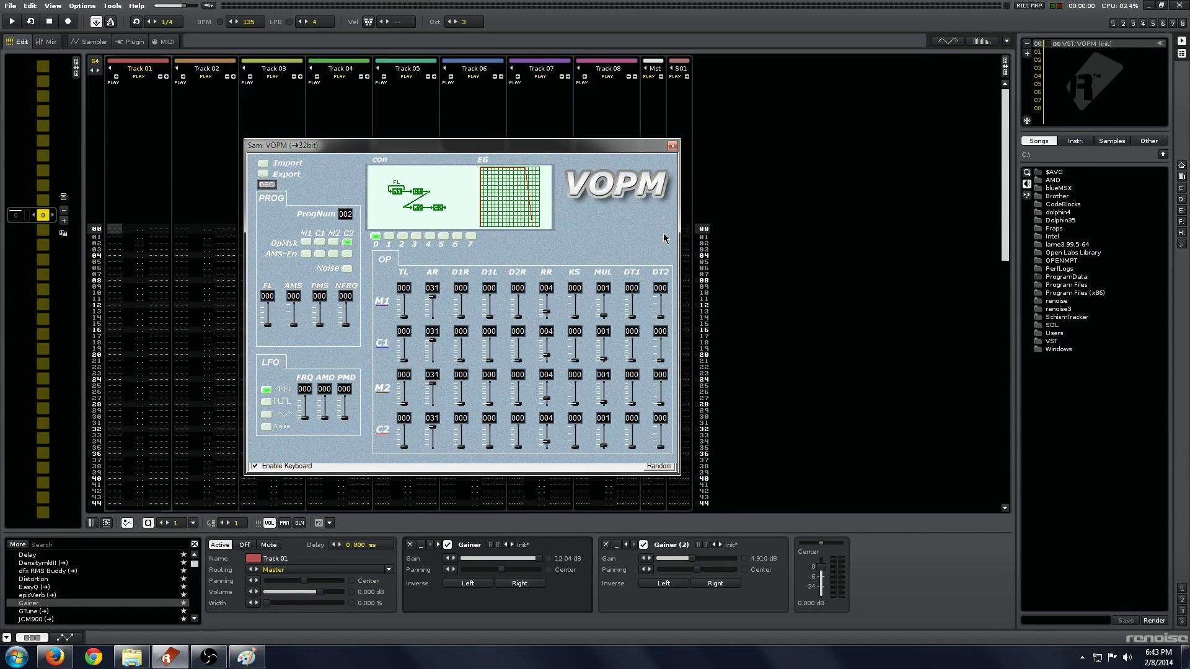
key(z)
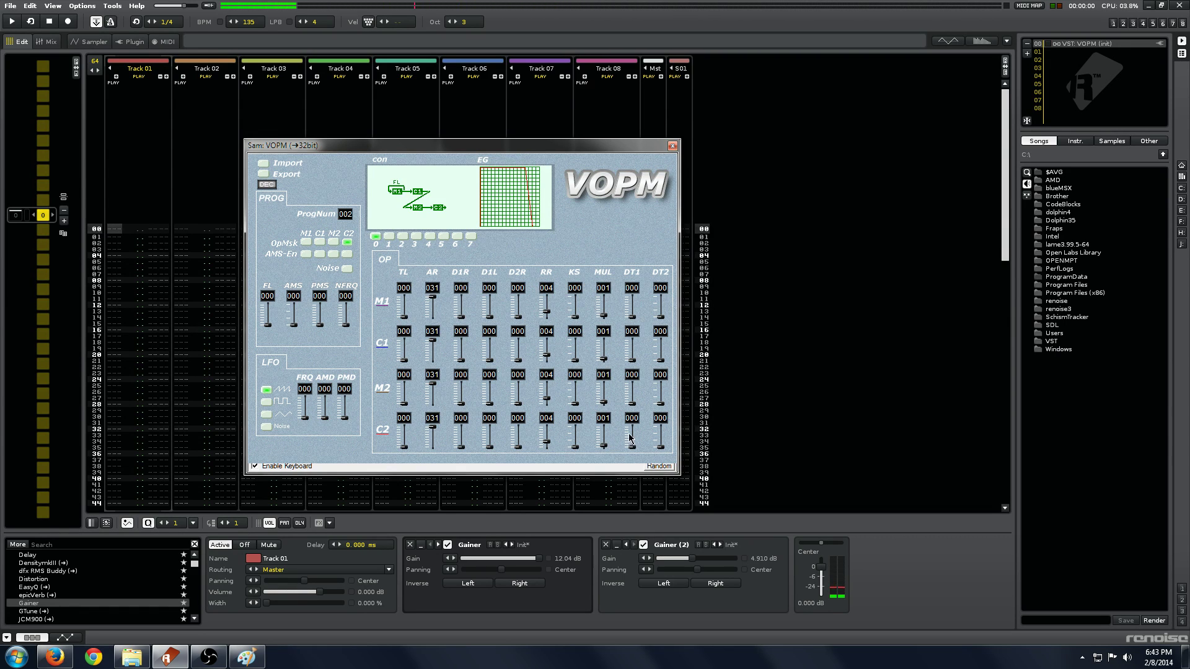
drag(631, 446, 632, 348)
drag(635, 306, 634, 303)
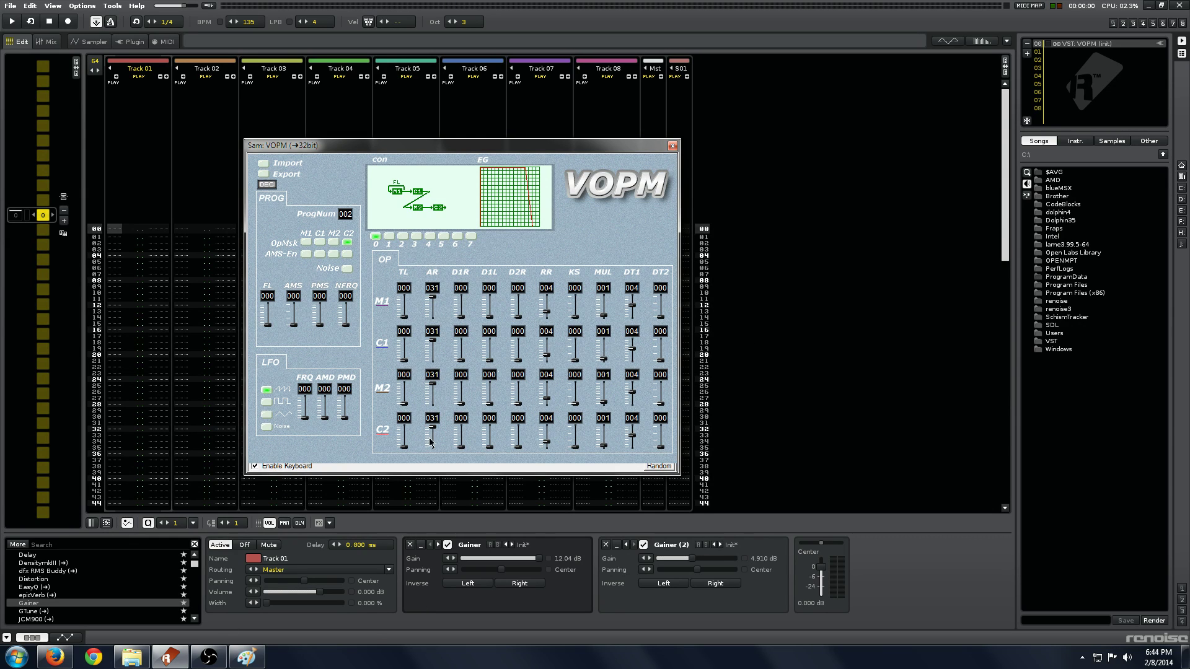
Step: Set the release rates to 8 on C2, 9 on M2 and 11 on C1, and enable M2 with a TL of 23
click(548, 438)
drag(547, 434, 556, 348)
key(z)
drag(404, 405, 412, 402)
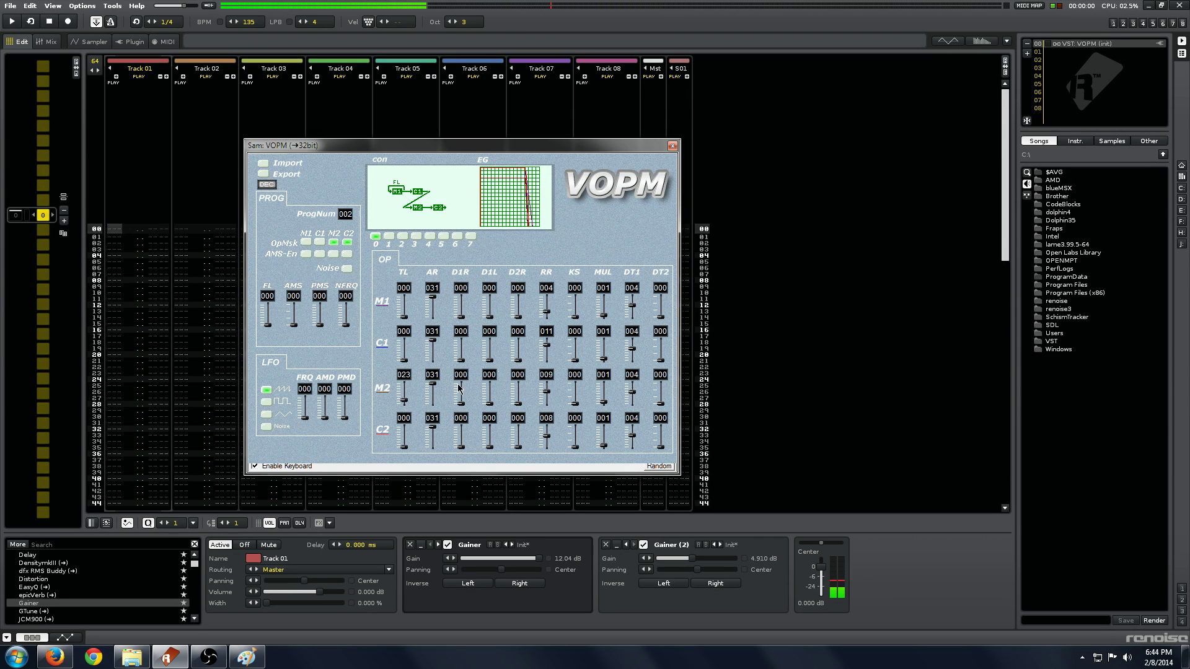
Step: Try other multipliers on C2 and M2, then set D1R and D1L to 15 and 6 on C2, and 15 and 4 on M2
drag(604, 449, 605, 459)
drag(603, 402, 604, 406)
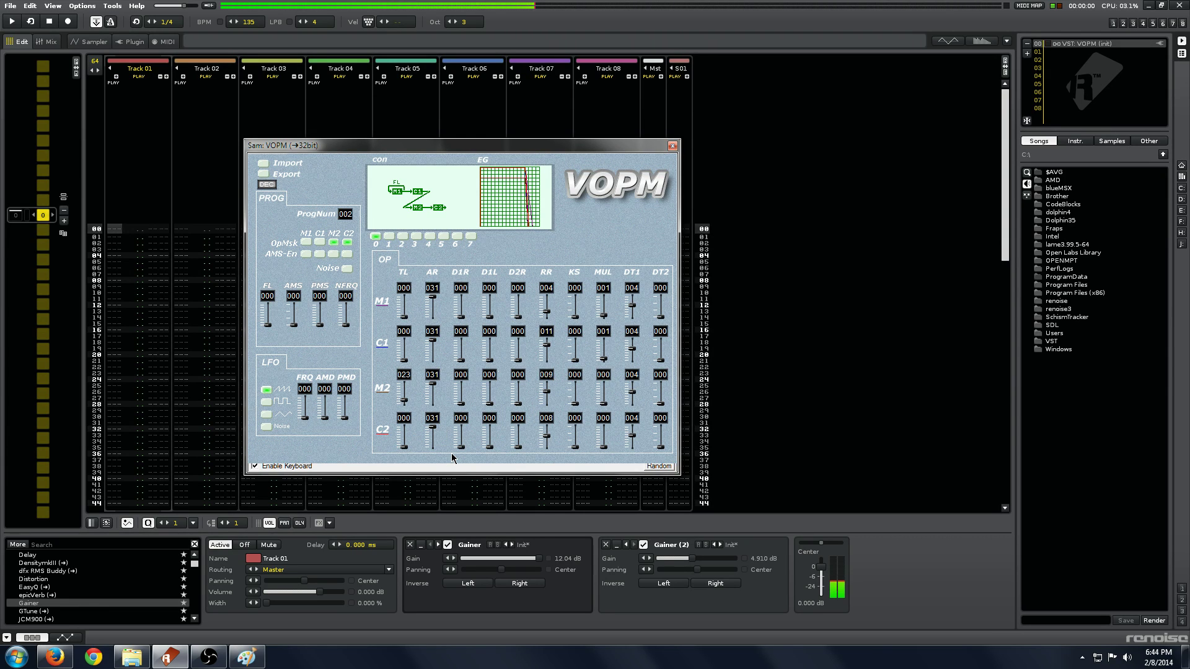
mouse_move(489, 447)
mouse_down()
mouse_move(464, 436)
mouse_move(494, 440)
mouse_up()
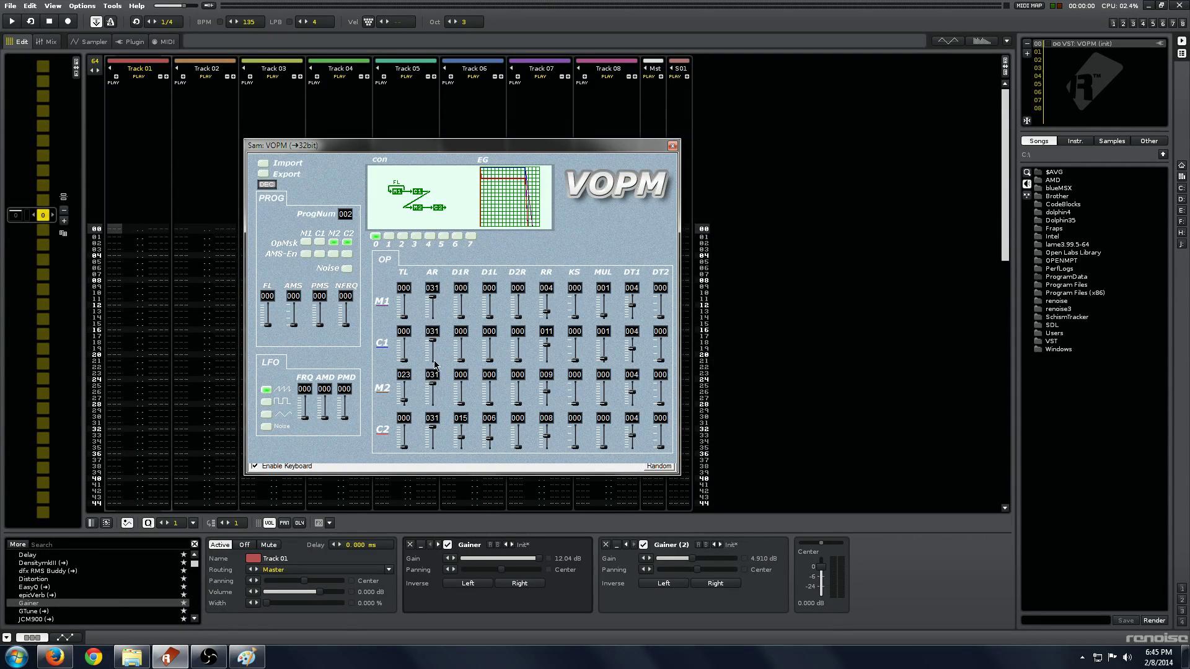
drag(462, 403, 468, 393)
drag(489, 404, 493, 400)
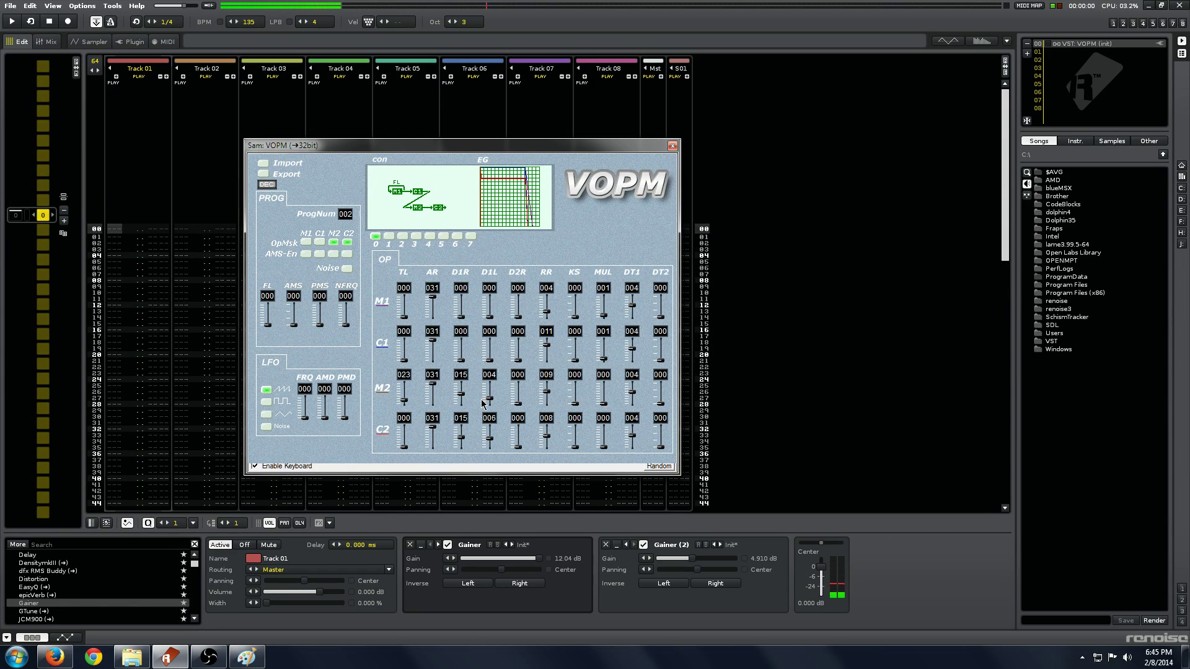
Step: Raise the second Gainer's gain to 12.04 dB and play a test note
drag(693, 559, 737, 556)
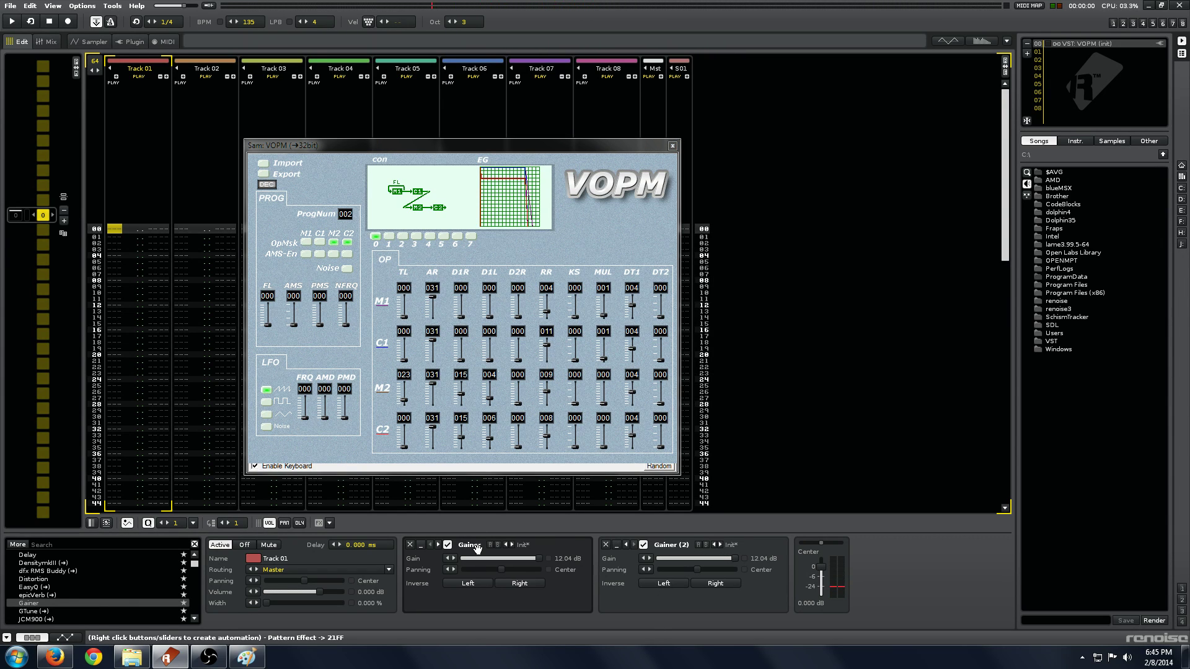
key(z)
Step: Enable operator C1 and set its D1R to 19, D1L to 12 and TL to 26
click(319, 241)
click(400, 349)
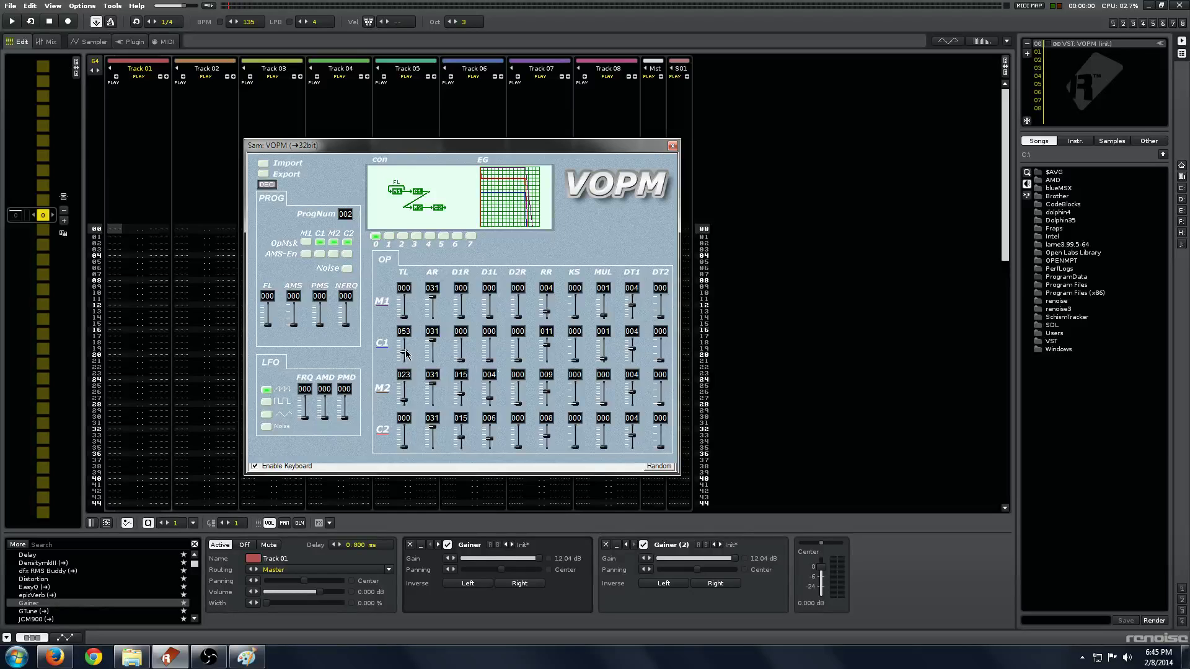
drag(489, 359, 496, 333)
drag(468, 358, 469, 352)
drag(404, 352, 410, 358)
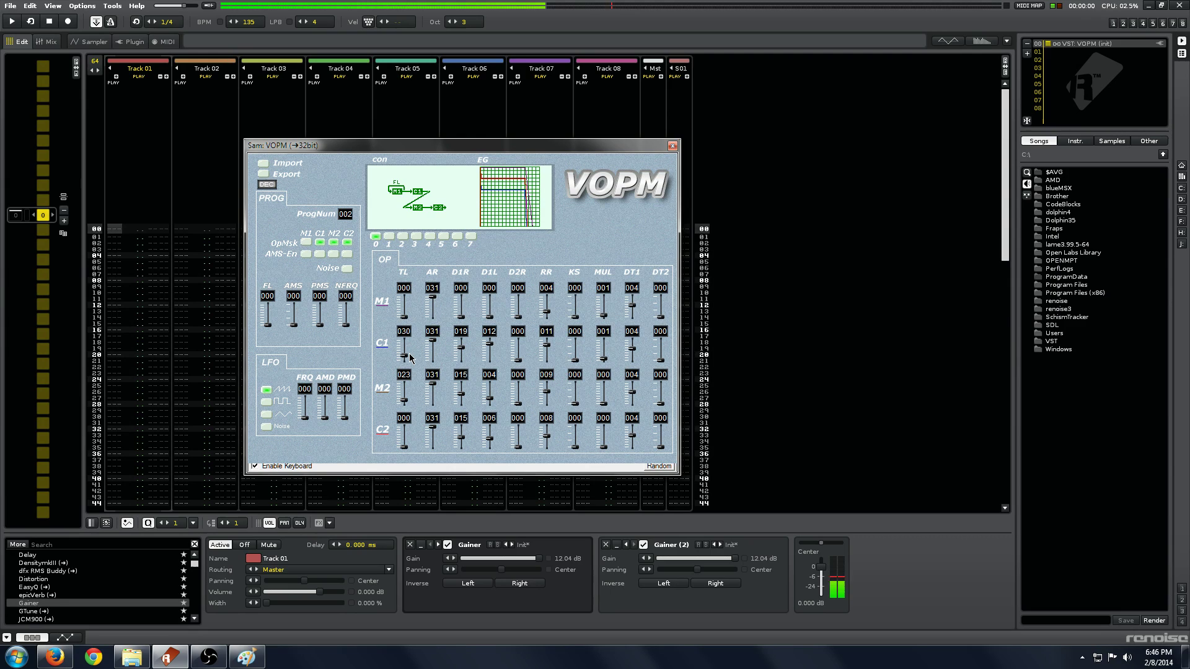
drag(410, 358, 412, 358)
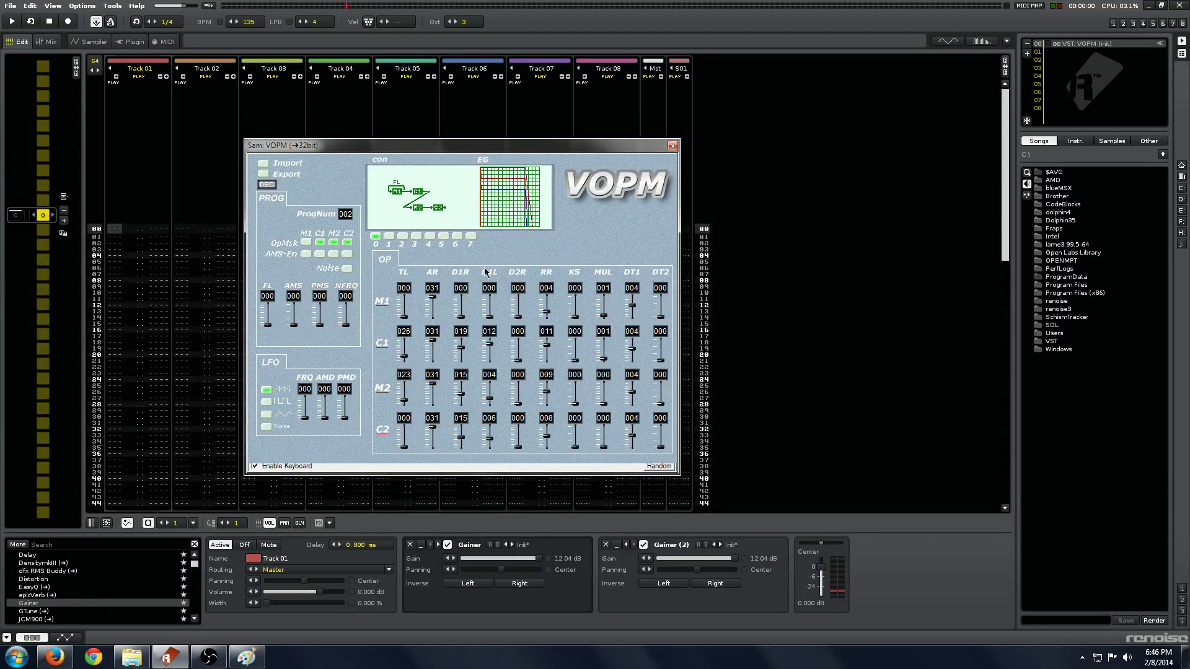
Step: Refine operator C1's decay with a D1R of 18 and a D1L of 8
drag(467, 351, 468, 346)
drag(471, 346, 470, 349)
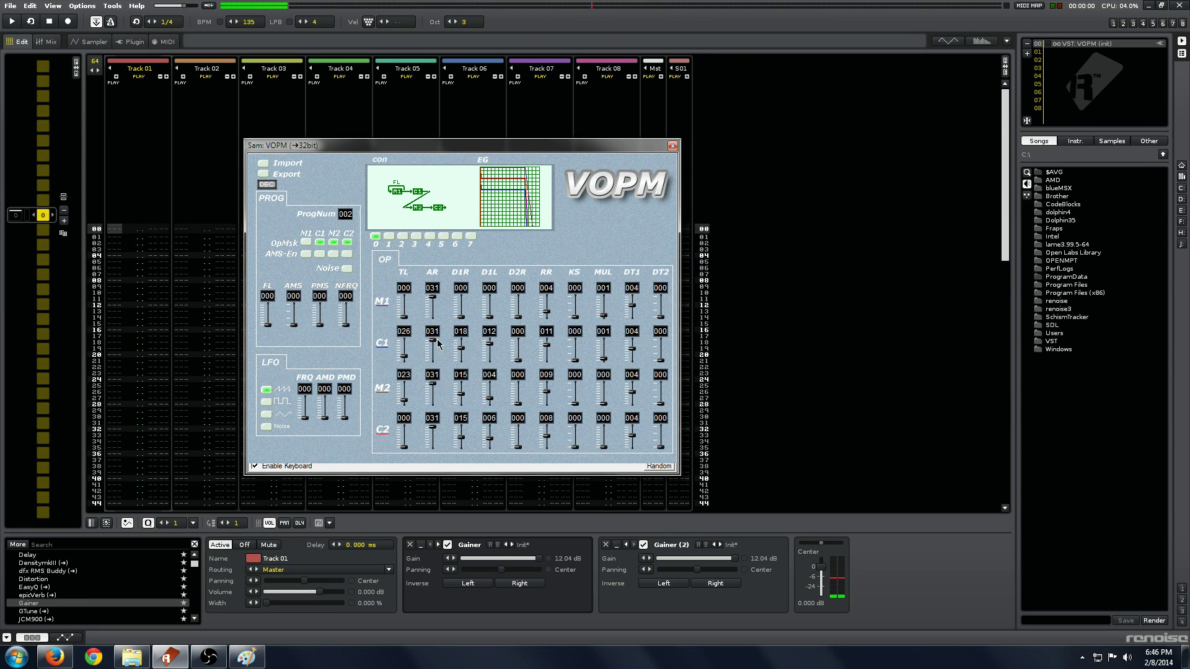
drag(490, 341, 490, 356)
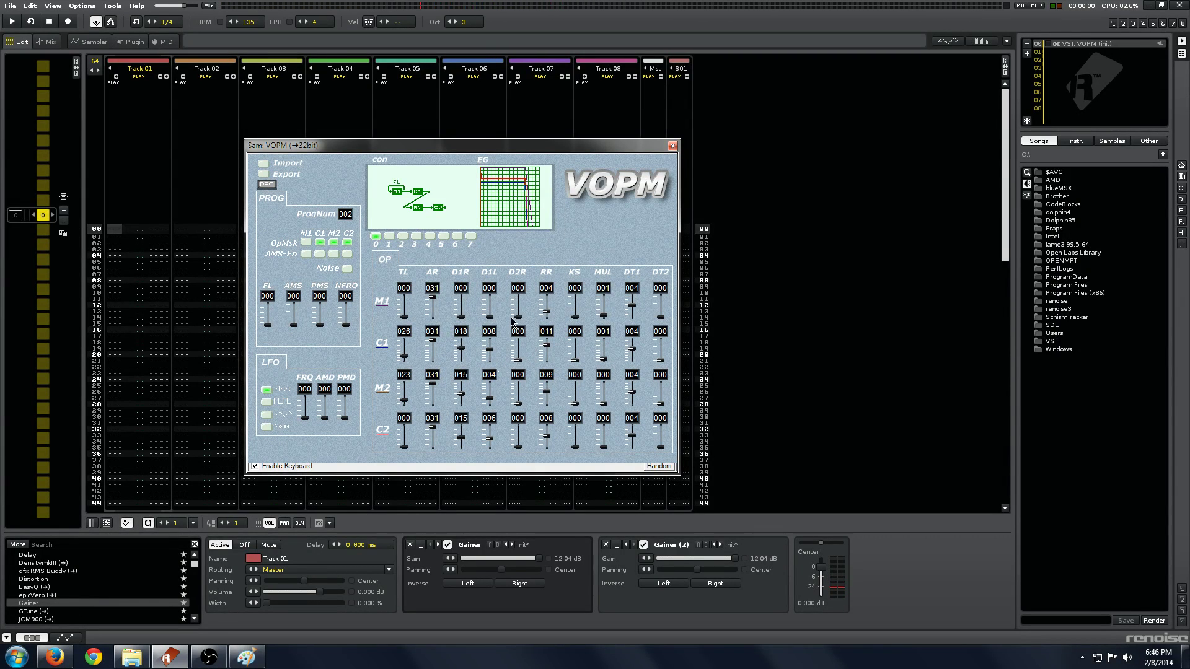
Step: Set M1's release rate to 7 and M2's TL to 20, and select algorithm 1
drag(547, 311, 549, 308)
drag(405, 401, 406, 406)
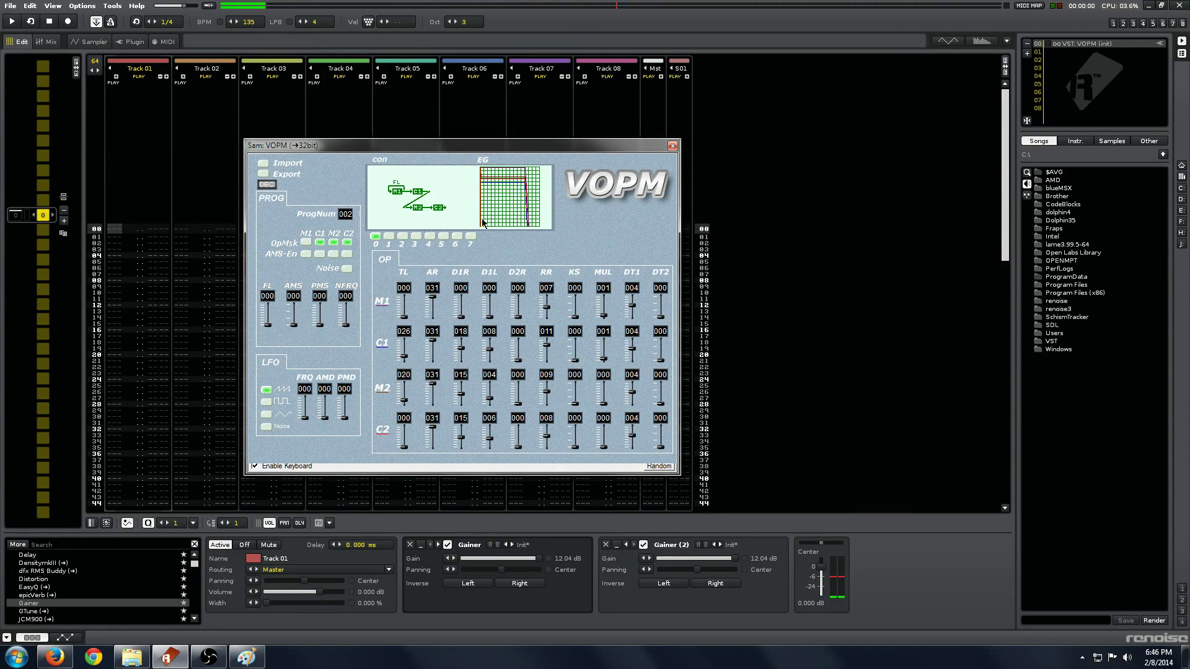
click(388, 237)
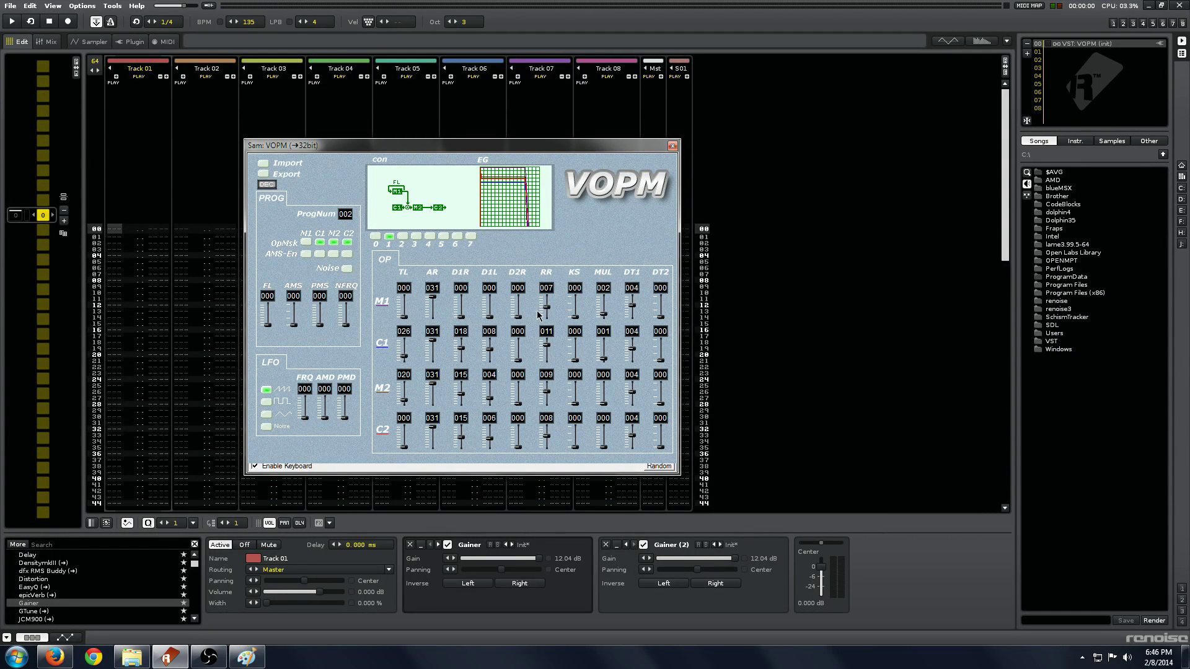
Step: Set the feedback level (FL) to 7, enable operator M1 with a TL of 34 and adjust its first decay rate
drag(267, 325, 267, 304)
drag(407, 318, 407, 310)
drag(407, 311, 463, 304)
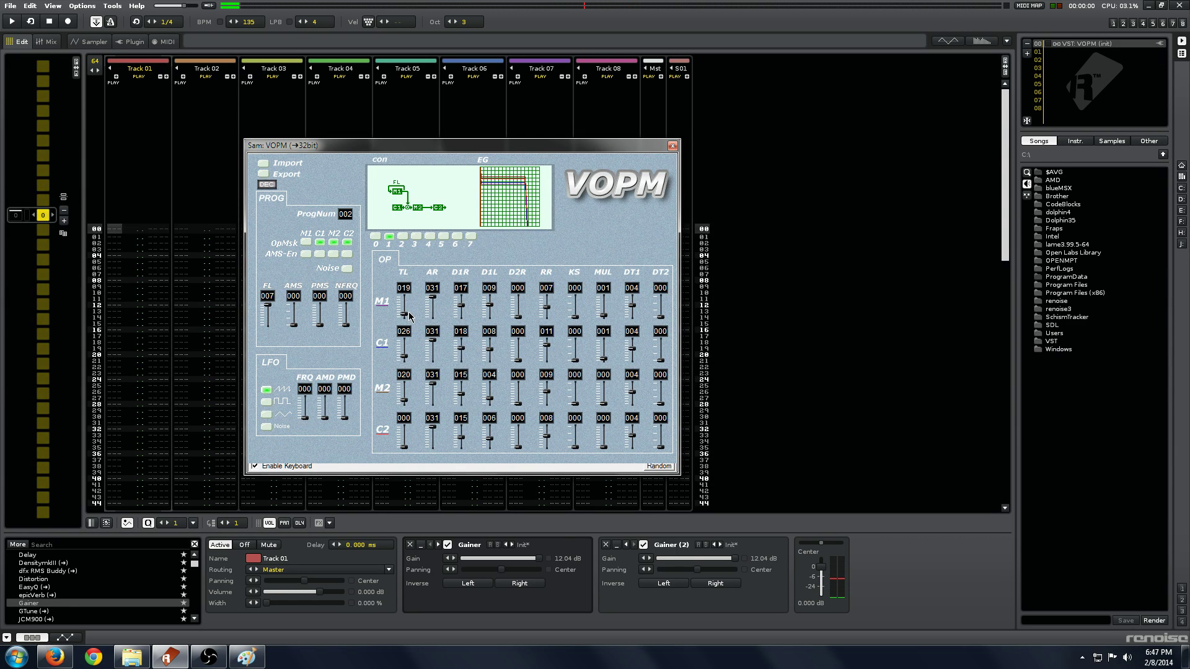
click(462, 305)
click(461, 310)
scroll(407, 314, up, 12)
scroll(413, 314, down, 4)
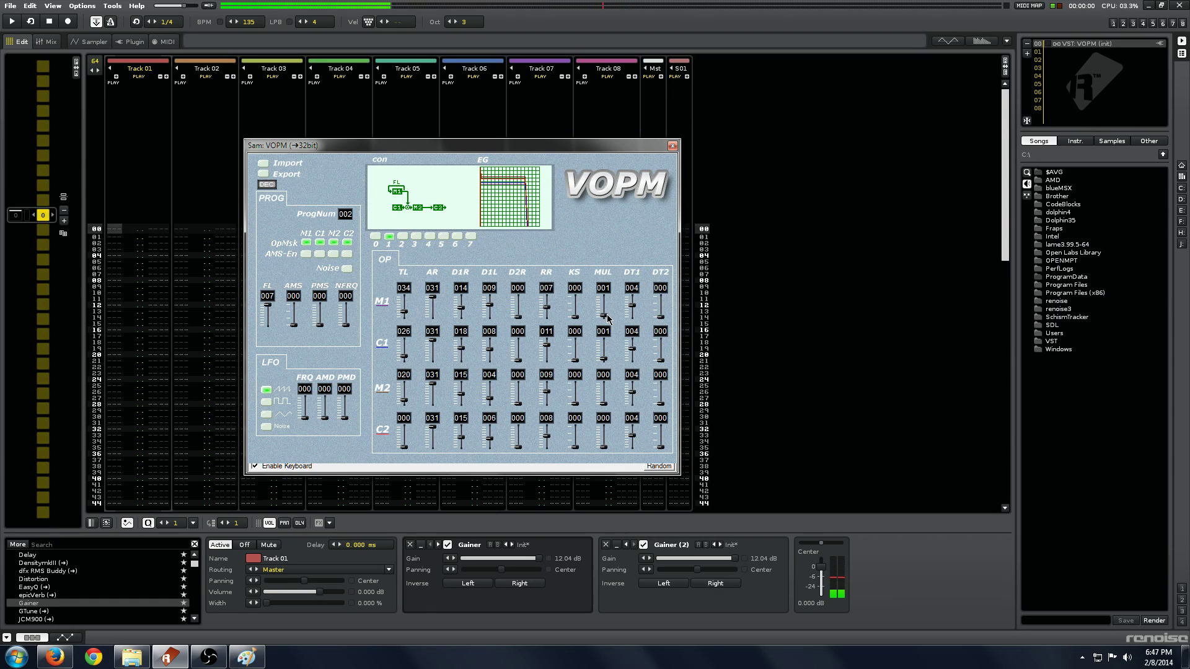
Step: Adjust M1's multiplier and C1's DT1 detune, then close the VOPM window
drag(608, 318, 611, 316)
drag(634, 354, 635, 344)
click(672, 147)
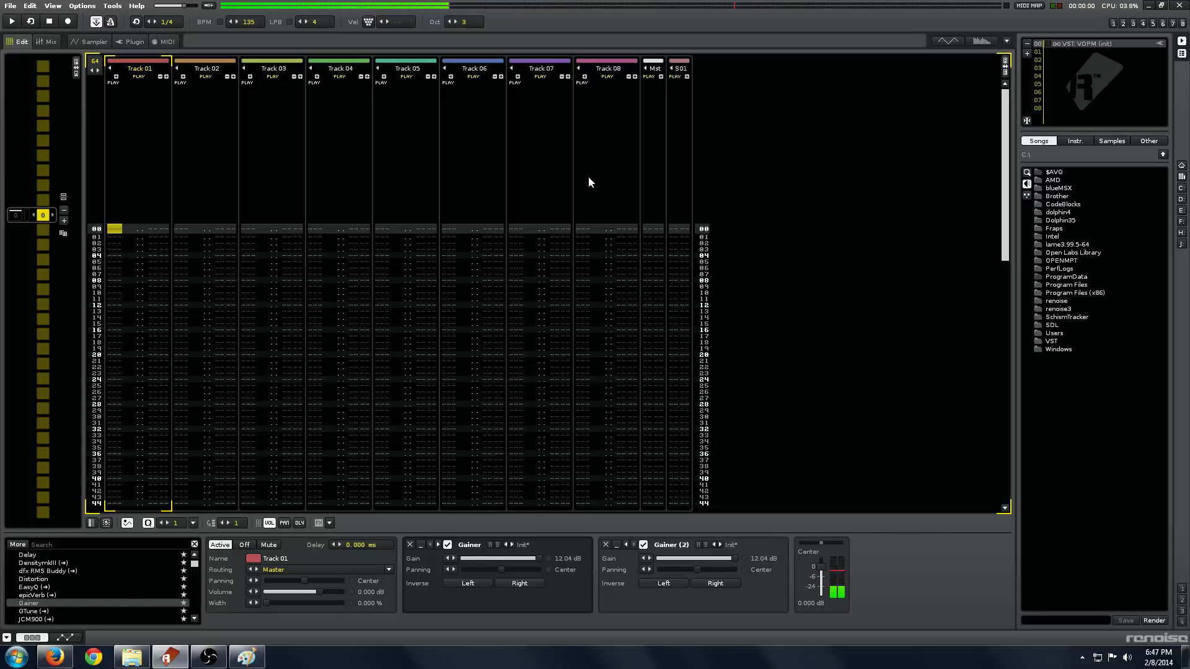
Step: Keep the octave at 3, turn on pattern editing and enter D-3 notes on Track 01 at rows 0, 2 and 5
key(KP_Divide)
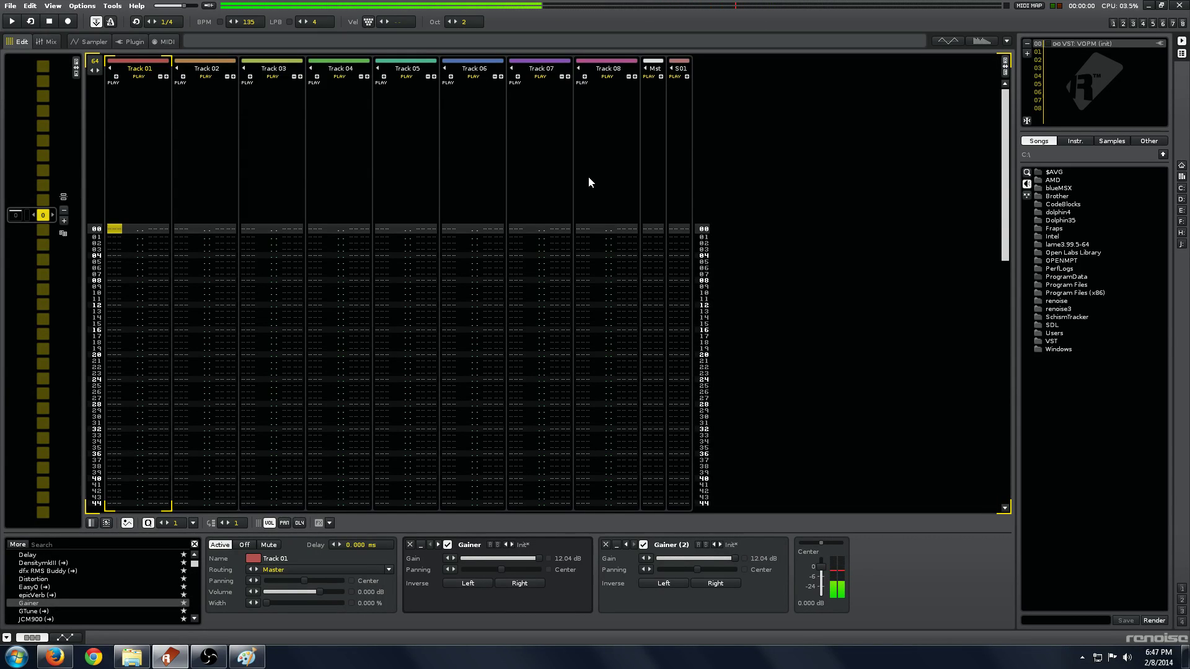
key(KP_Multiply)
key(Escape)
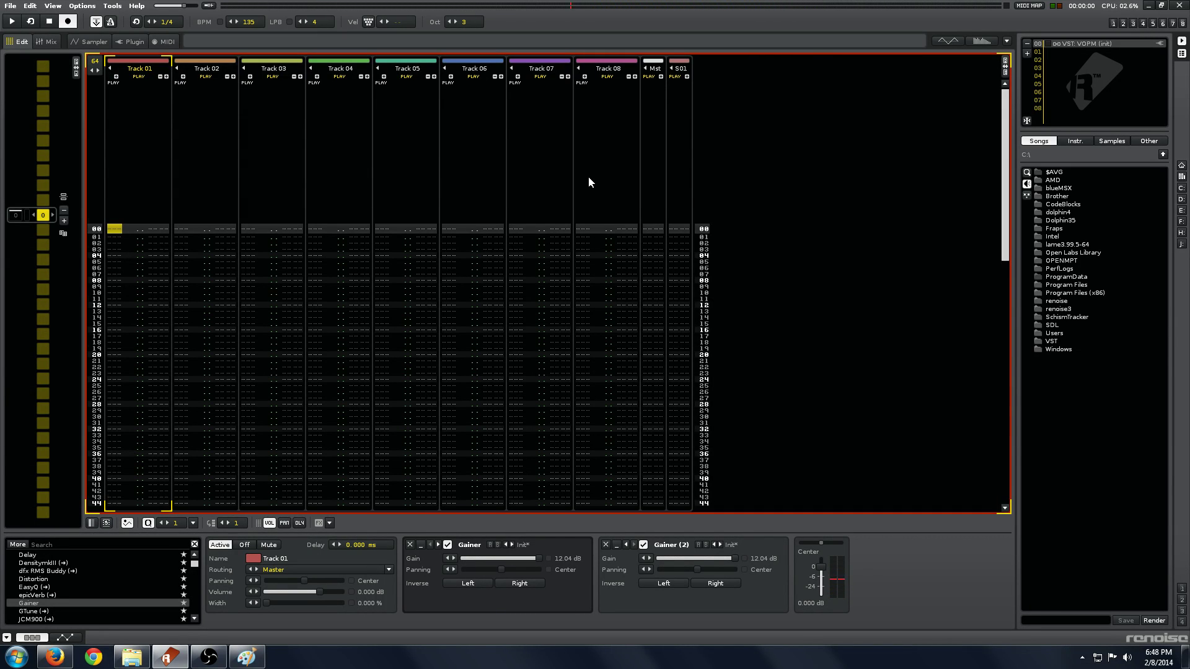
key(x)
key(x)
key(x)
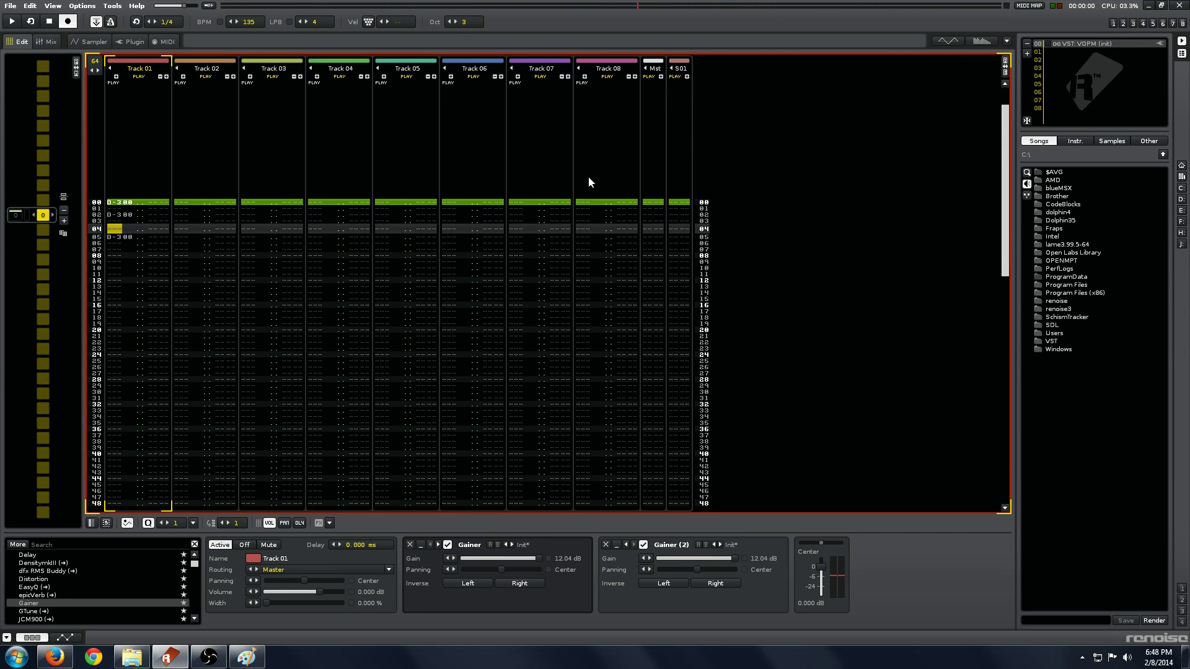
Step: Enter D#4 at row 8, D-4 at row 10 and D-3 at row 14 on Track 01
key(Down)
key(Down)
key(Down)
key(Down)
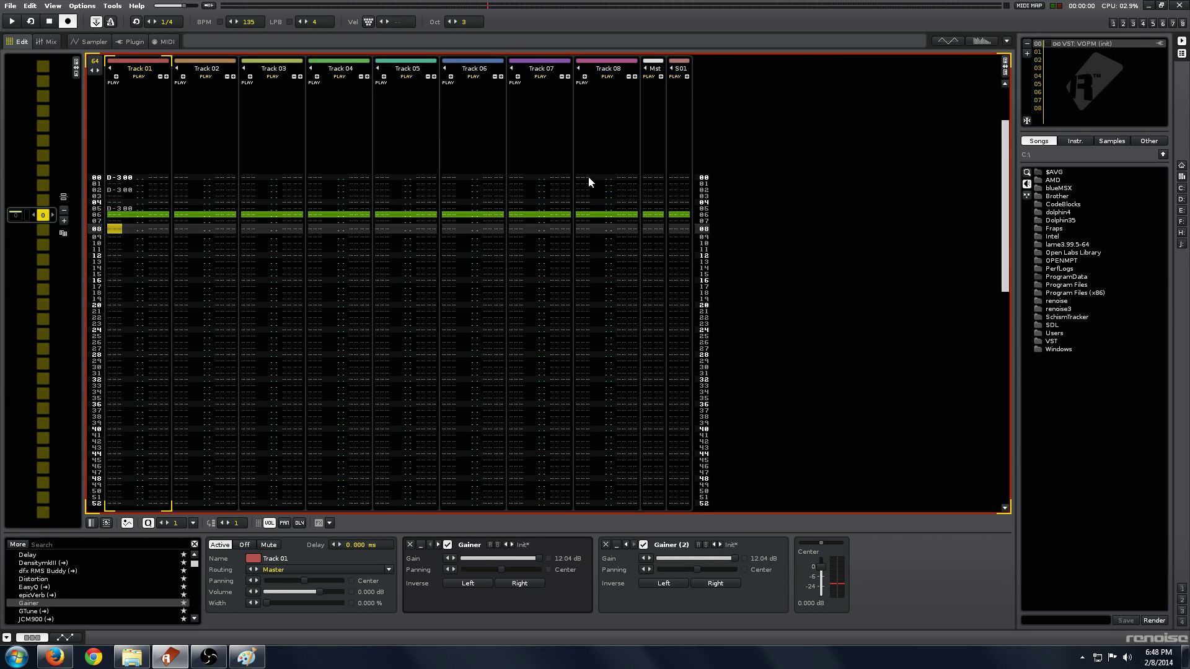
key(3)
key(w)
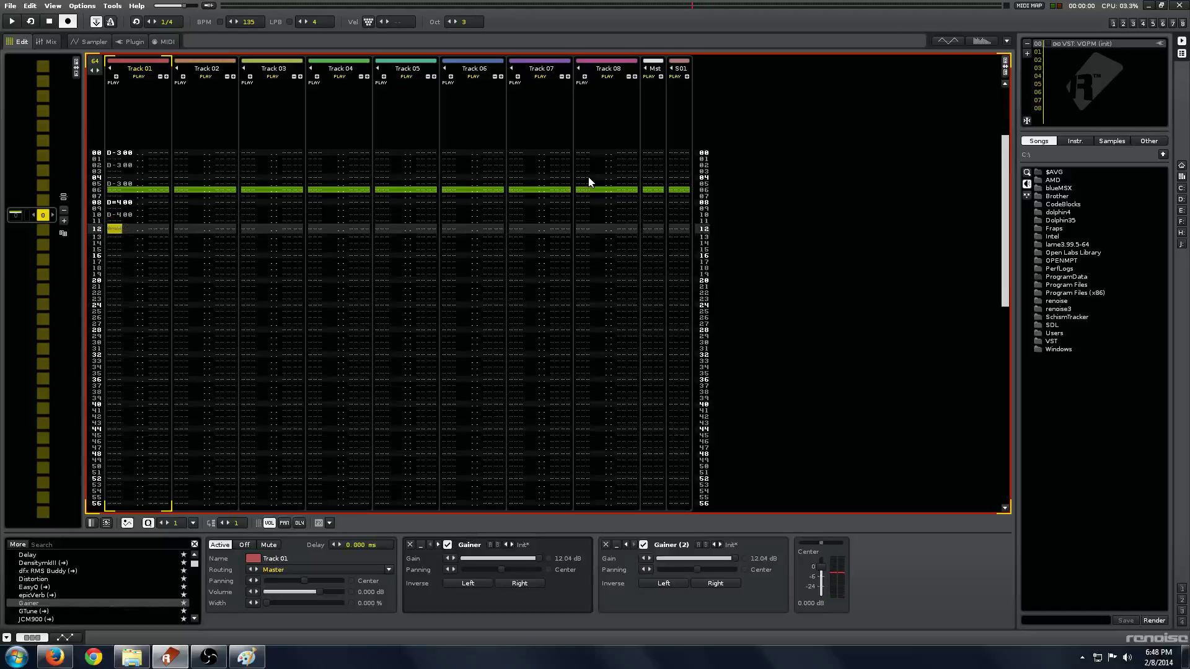
key(x)
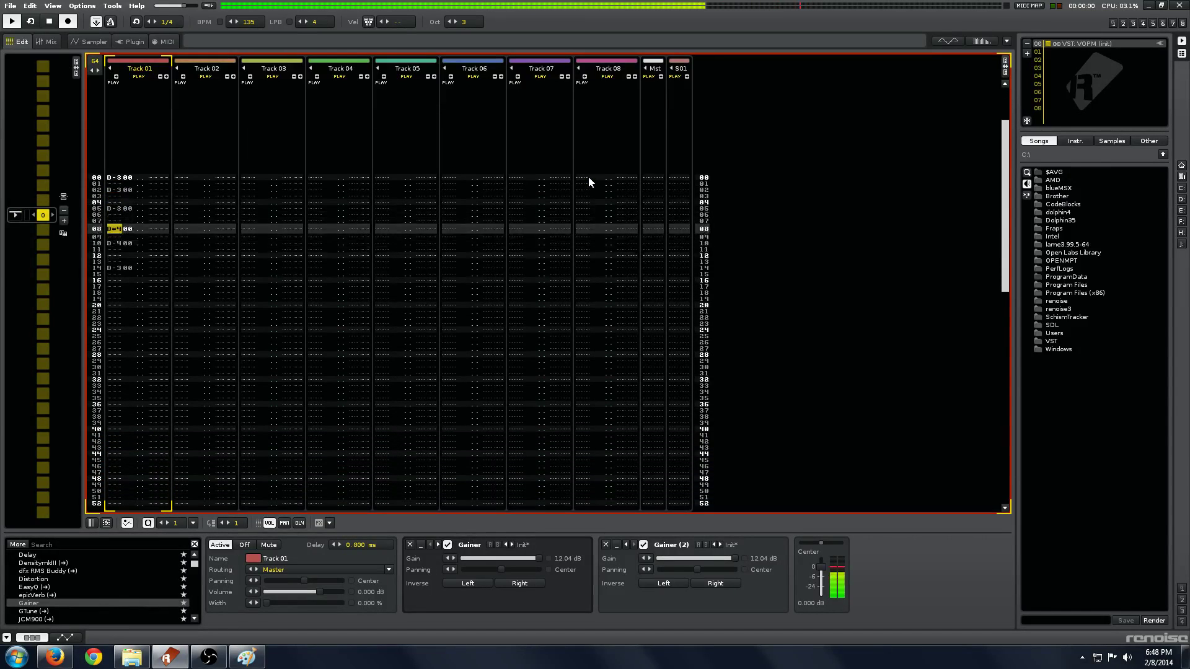
Step: Copy the opening bass phrase on Track 01 and paste it repeatedly from row 16 to fill the pattern
key(Page_Down)
key(ctrl+a)
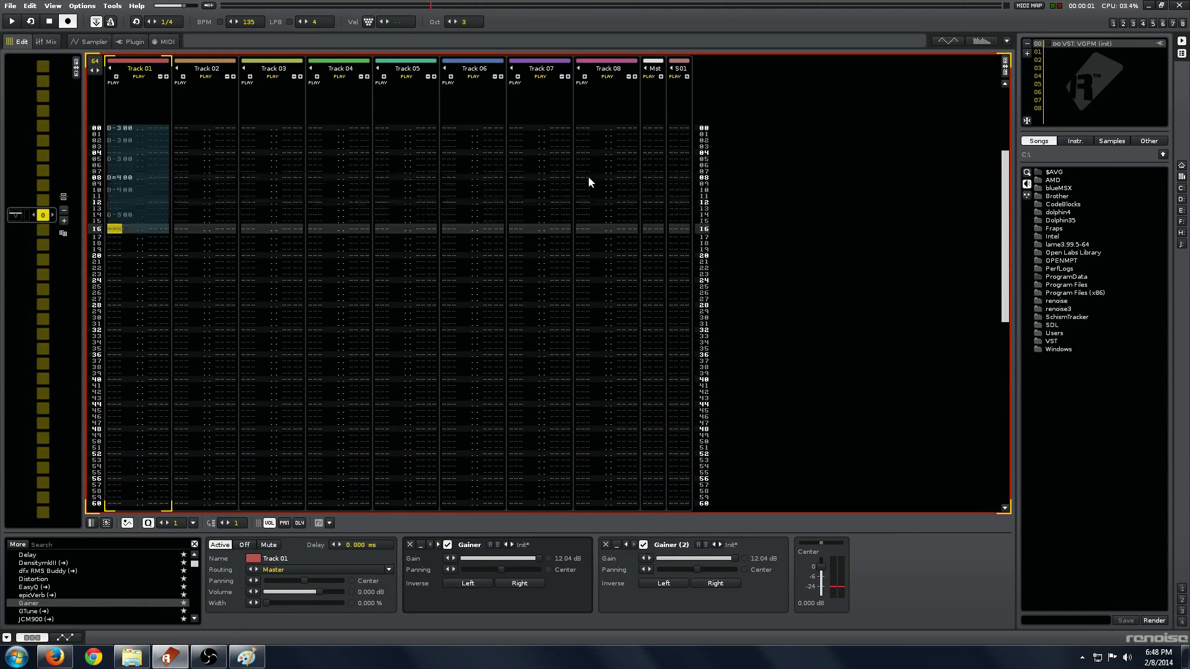
key(ctrl+v)
key(ctrl+v)
Step: Play the pattern, lower the second Gainer's gain to 10.73 dB and stop playback with Track 01 selected
key(space)
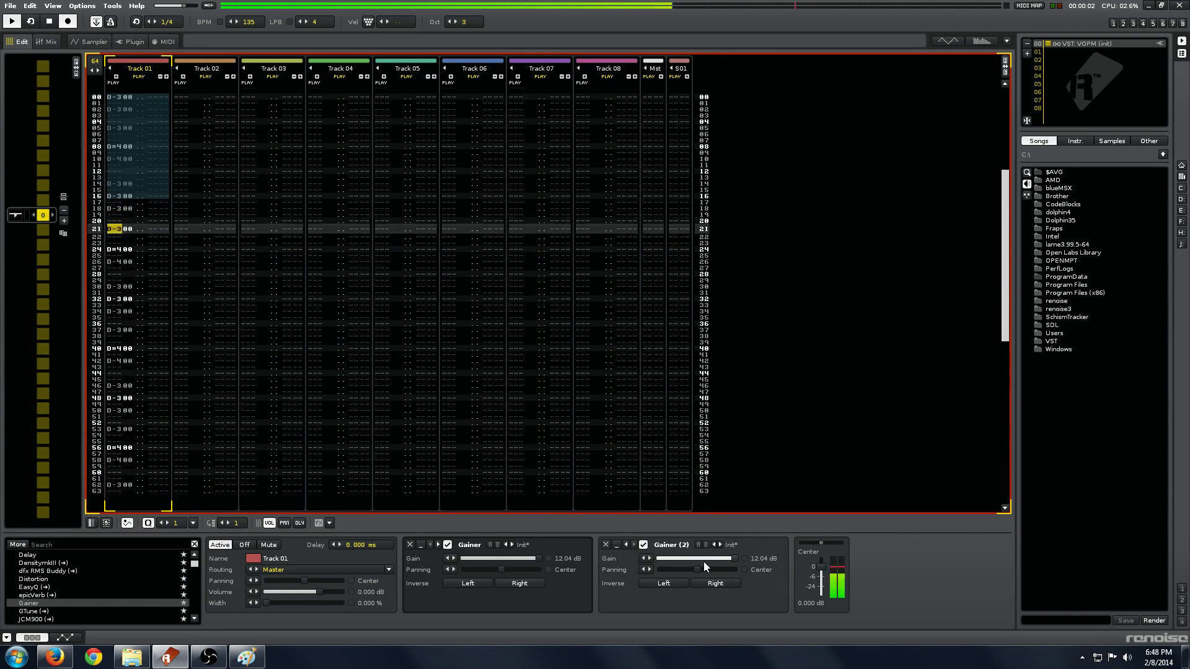
drag(704, 562, 690, 561)
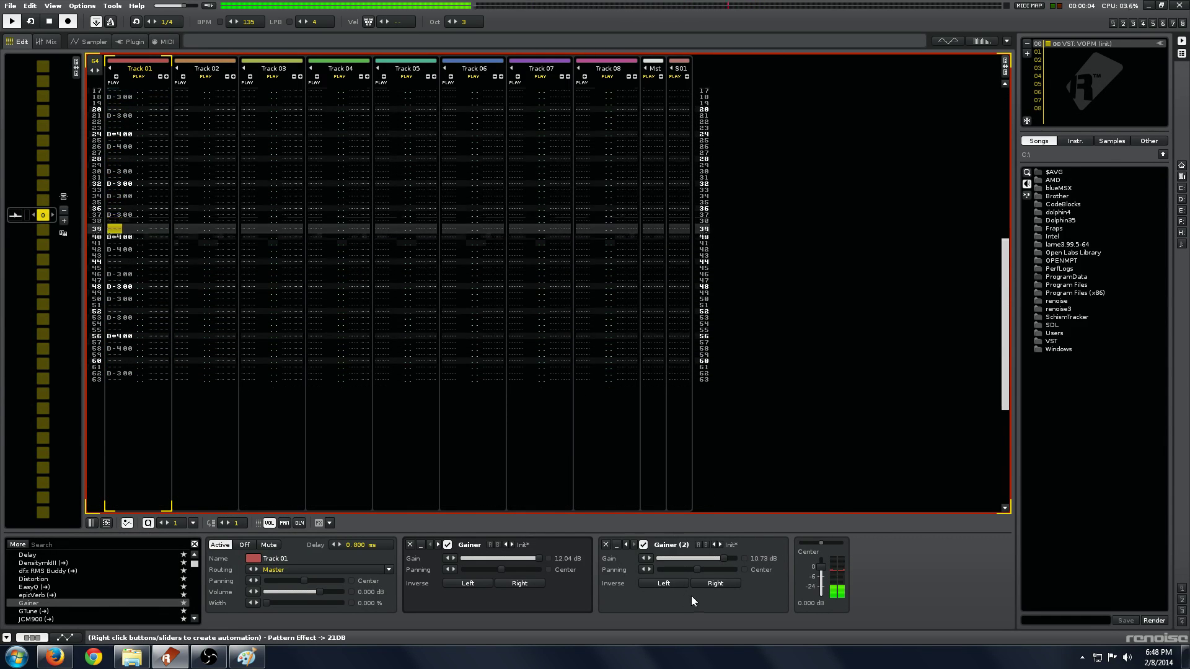
key(space)
key(Tab)
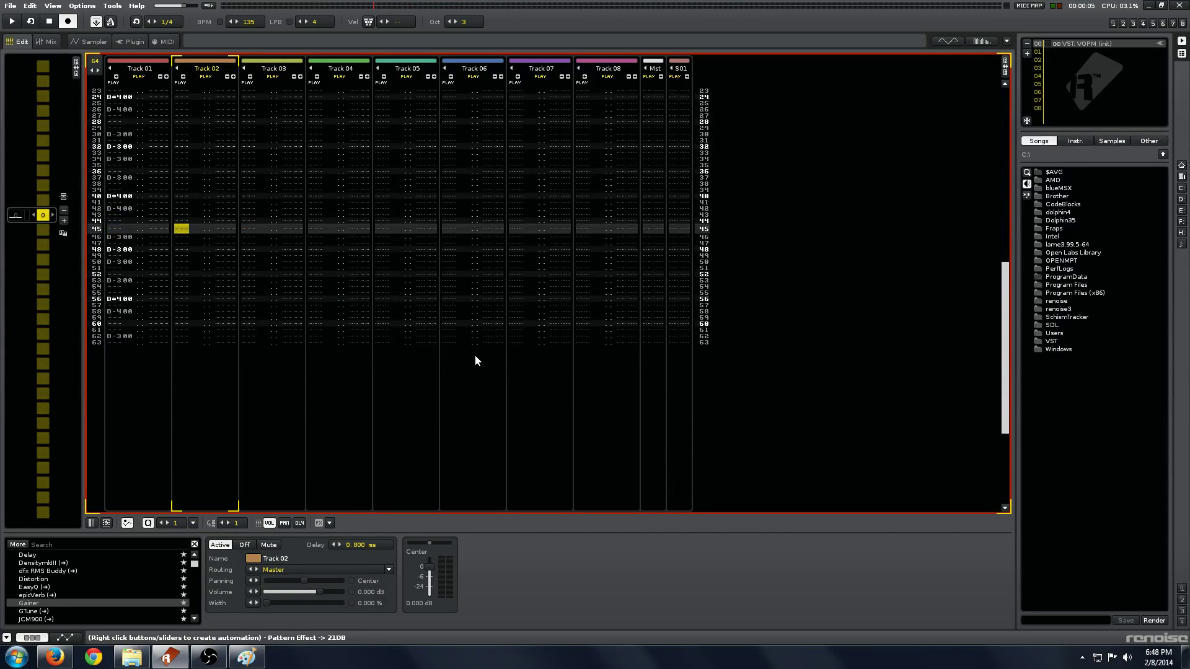
key(shift+Tab)
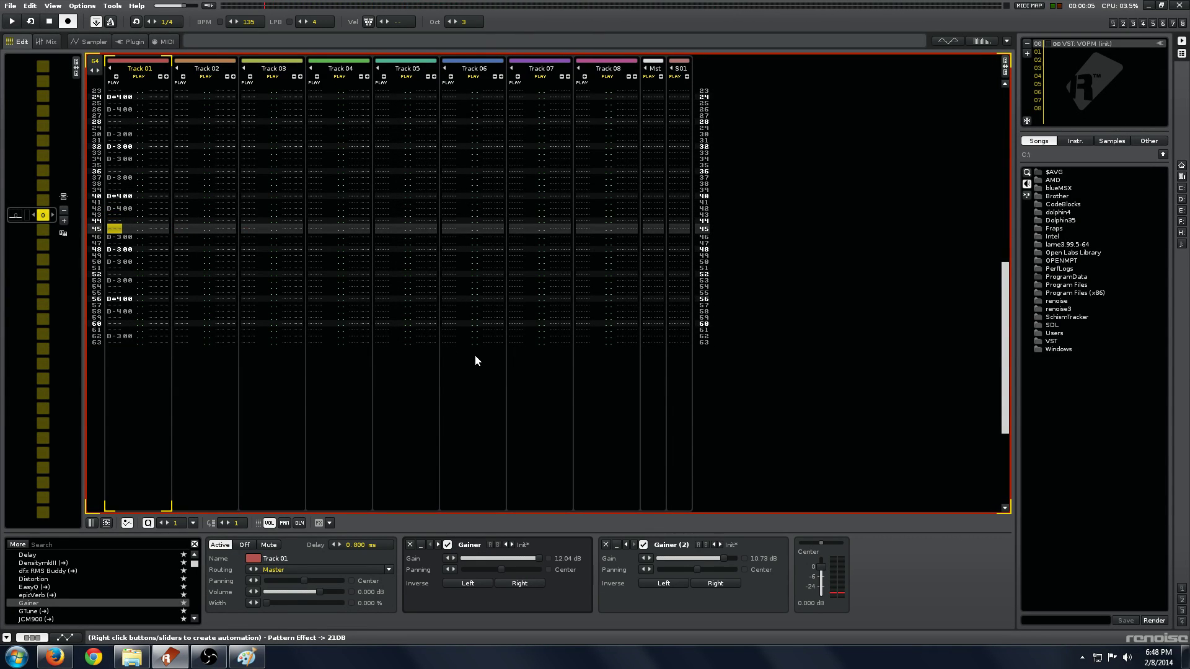
Step: Play the pattern from the start to hear the bass line on Track 01
key(space)
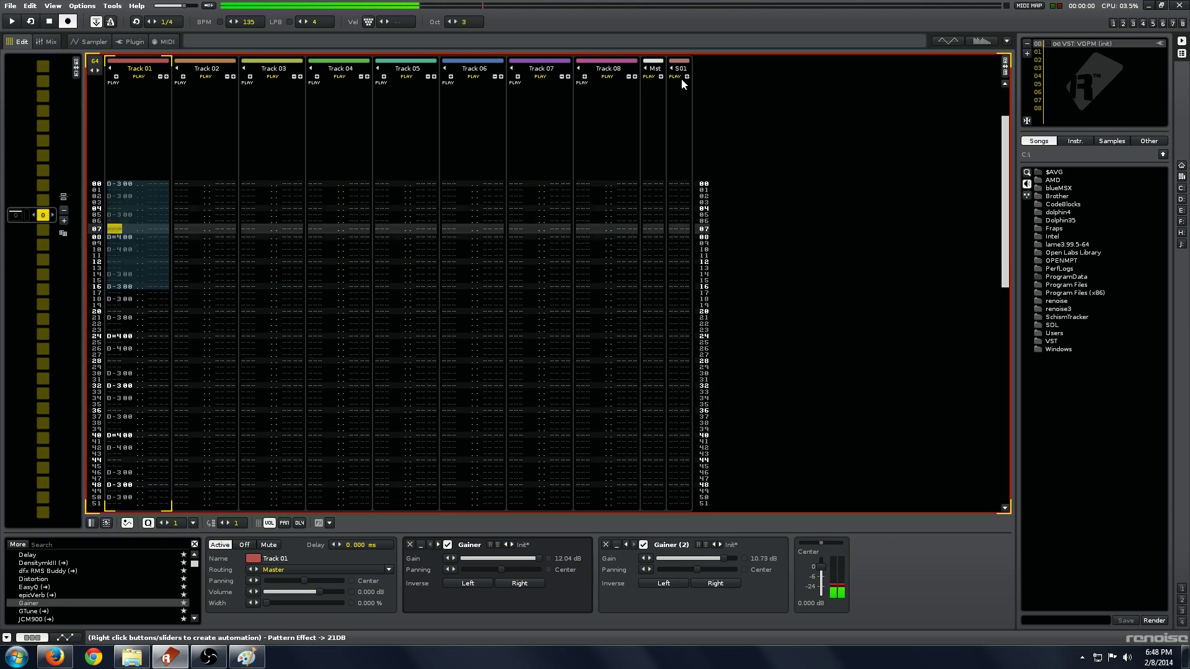
key(Tab)
key(shift+Tab)
key(Tab)
key(shift+Tab)
Step: Lower the second Gainer's gain to 5.666 dB, and try the Simple filter setup Doofer on Track 01 with different speed and depth values before removing it
scroll(51, 592, down, 6)
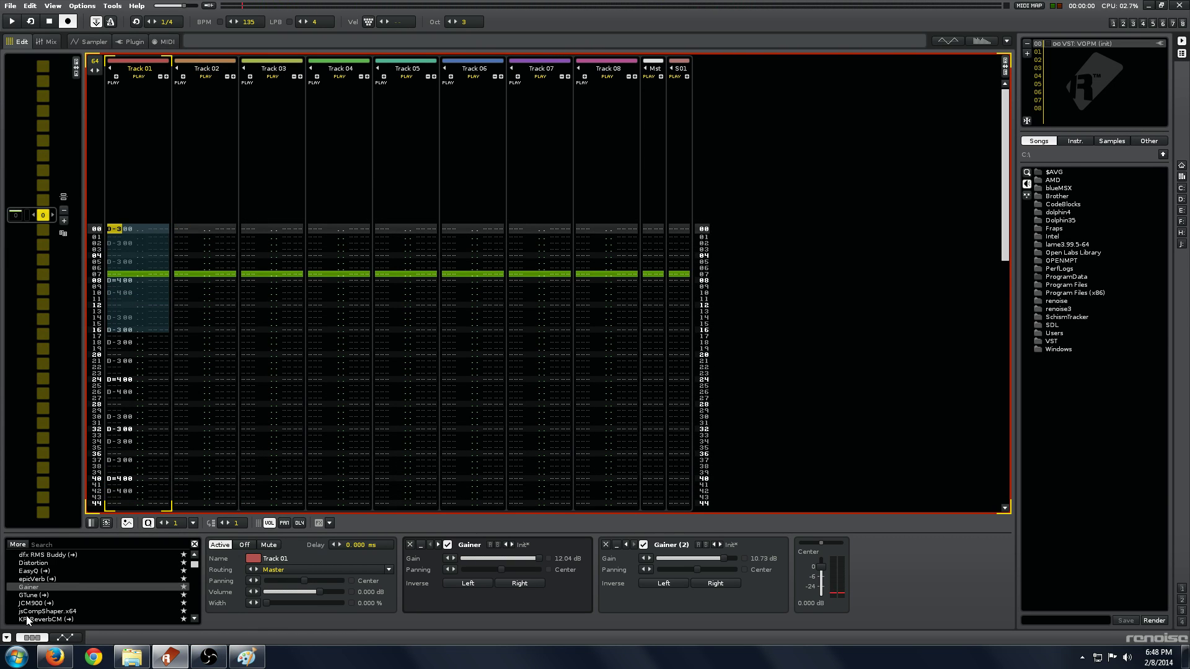
scroll(92, 595, down, 8)
scroll(89, 594, down, 6)
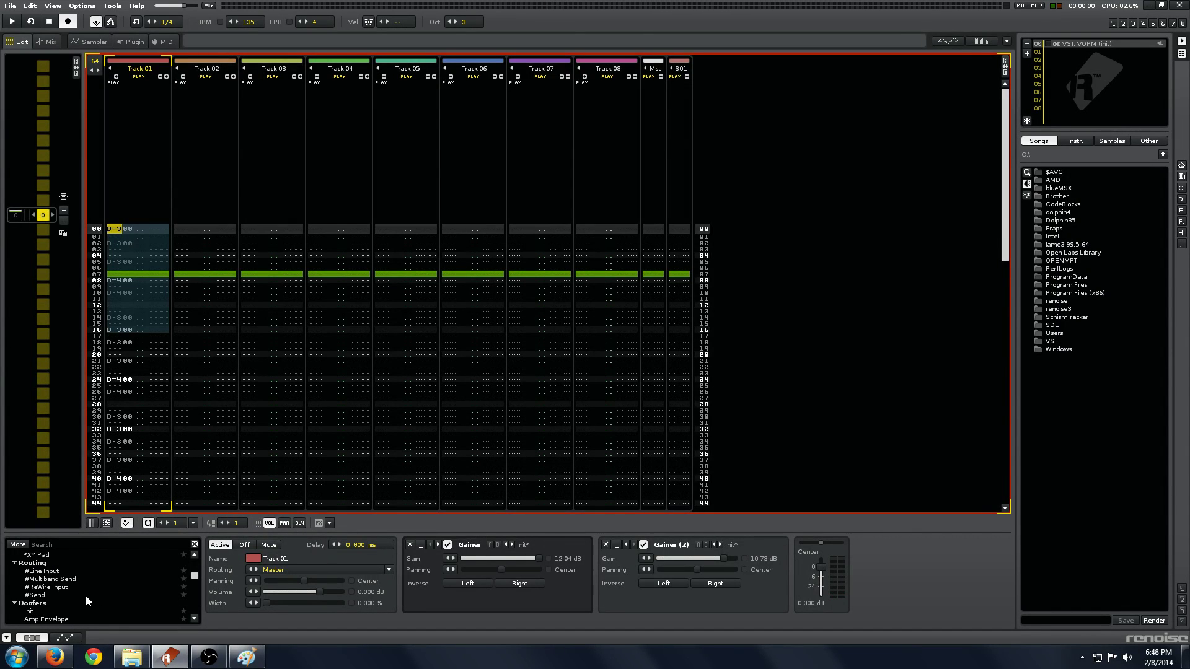
scroll(80, 595, down, 2)
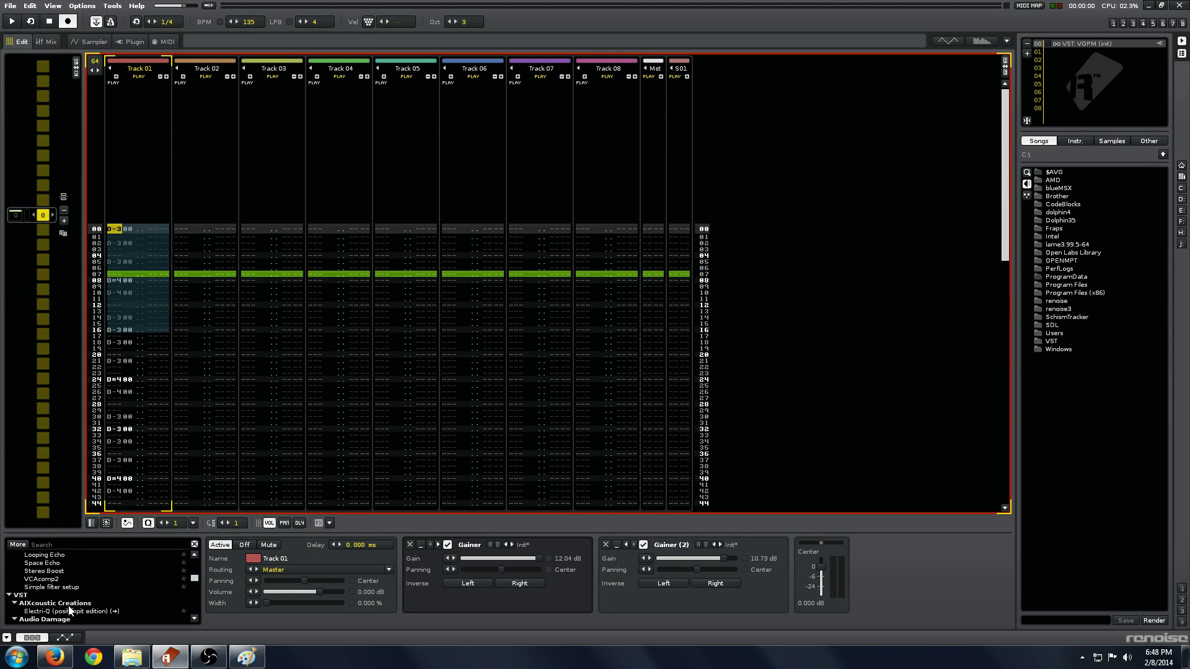
mouse_move(77, 587)
mouse_down()
mouse_move(782, 579)
mouse_move(686, 559)
mouse_up()
drag(548, 625, 685, 623)
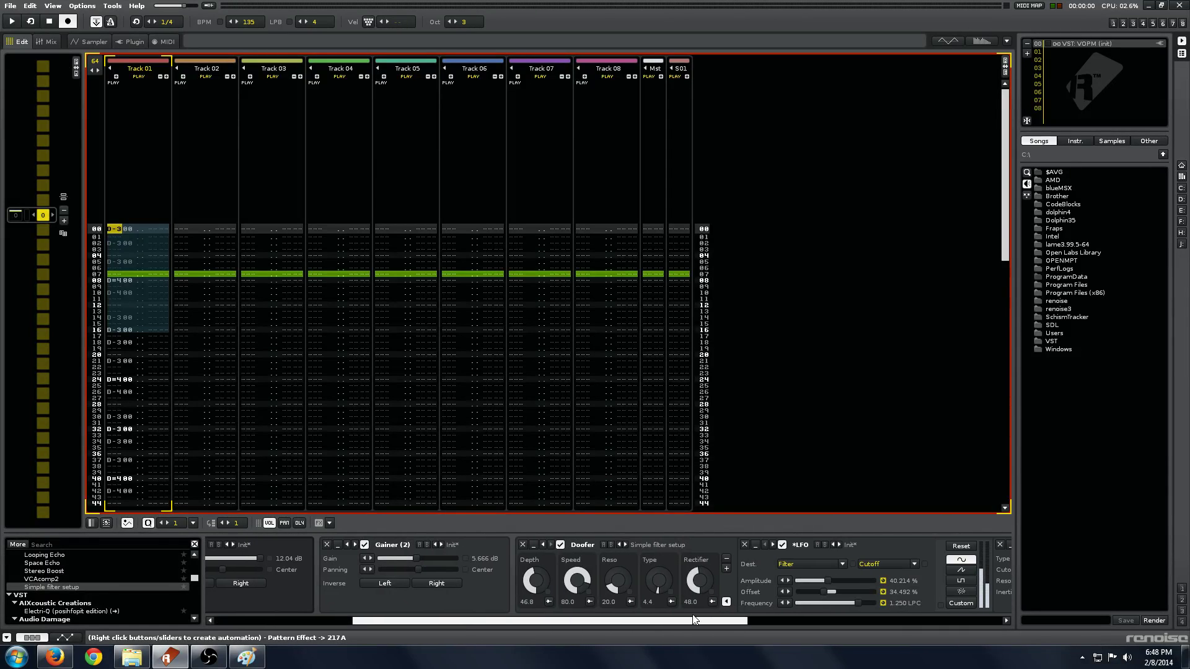
drag(577, 581, 577, 620)
drag(534, 581, 535, 571)
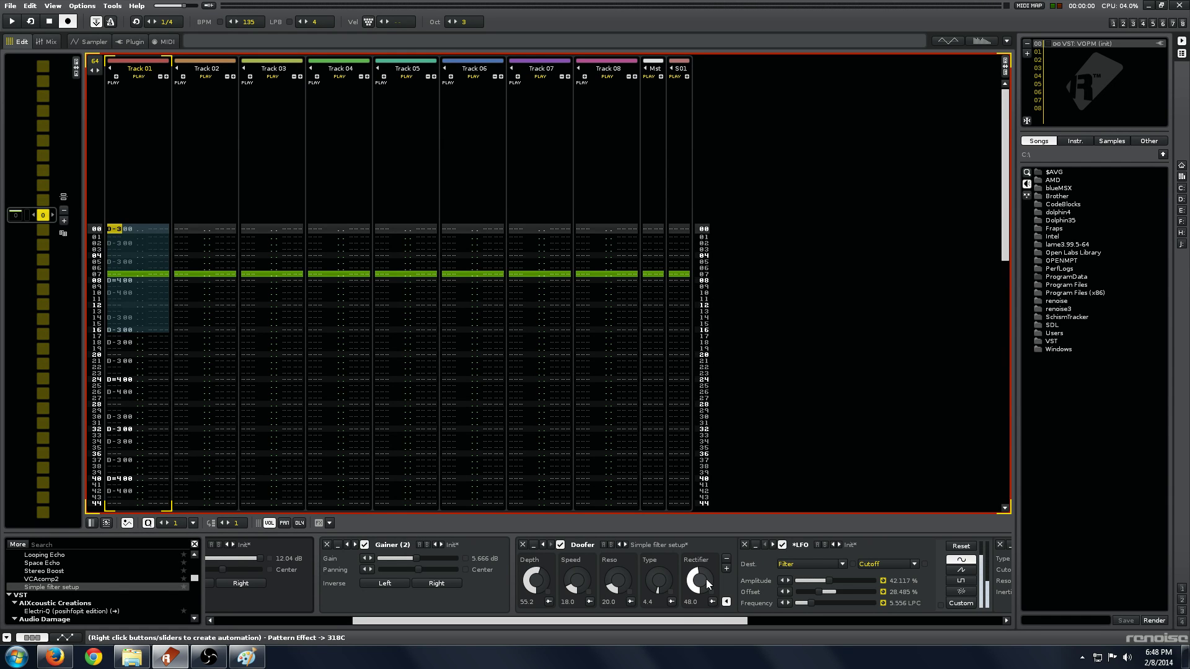
key(space)
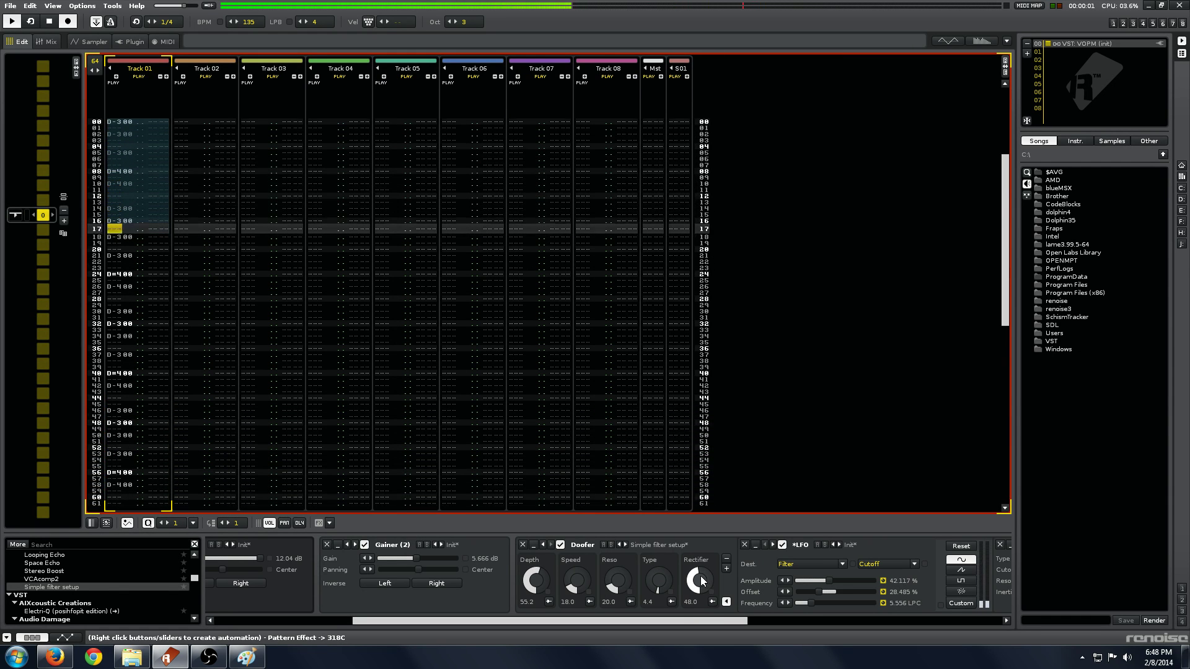
drag(545, 582, 576, 569)
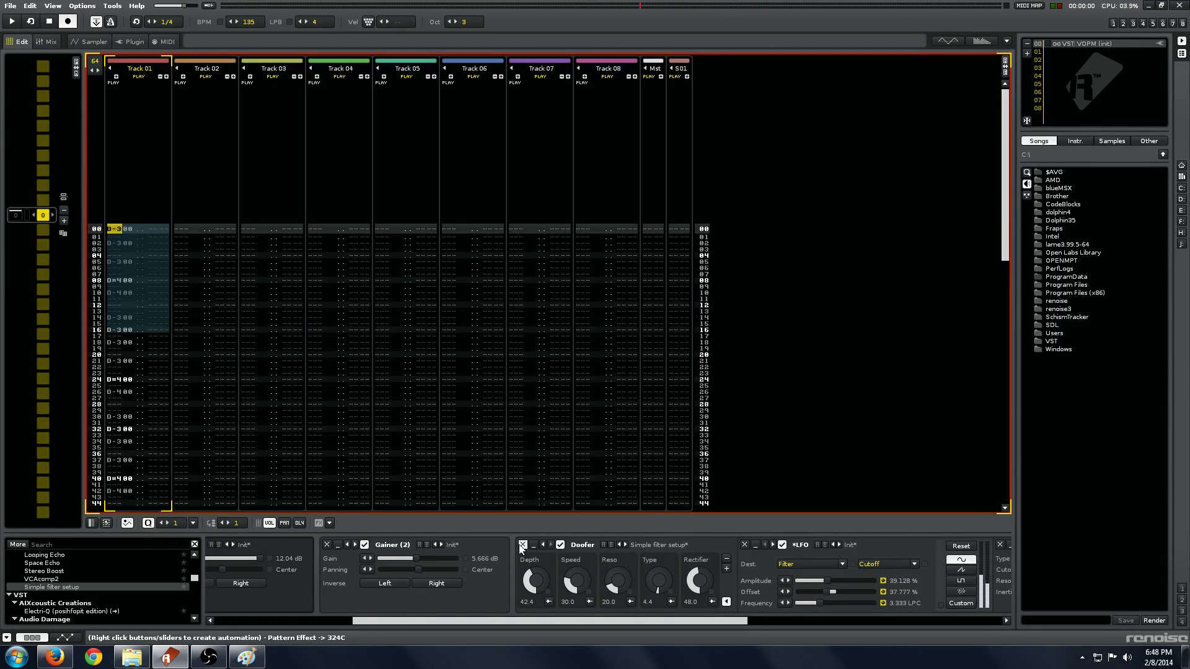
key(Delete)
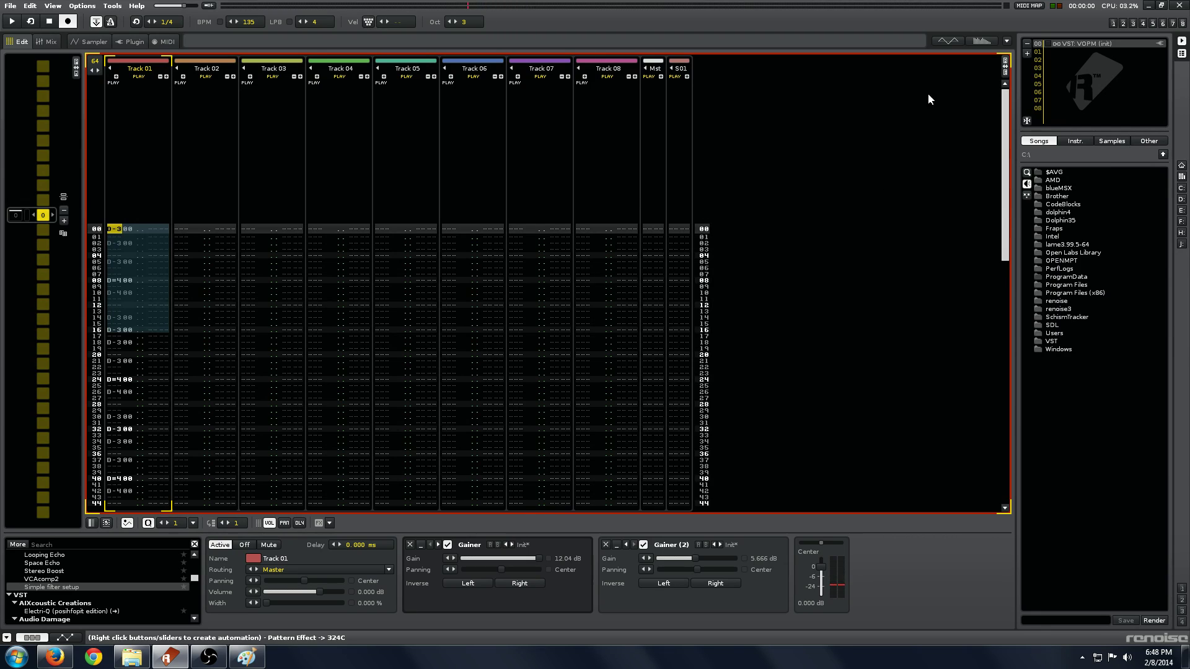
key(Tab)
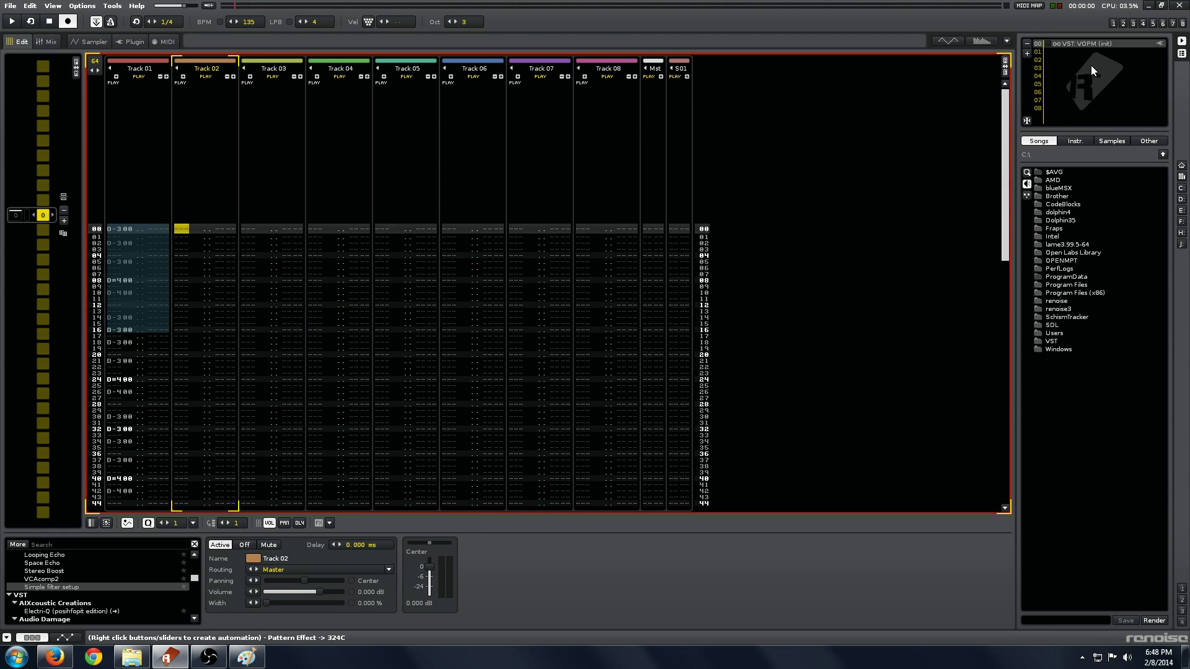
key(shift+Tab)
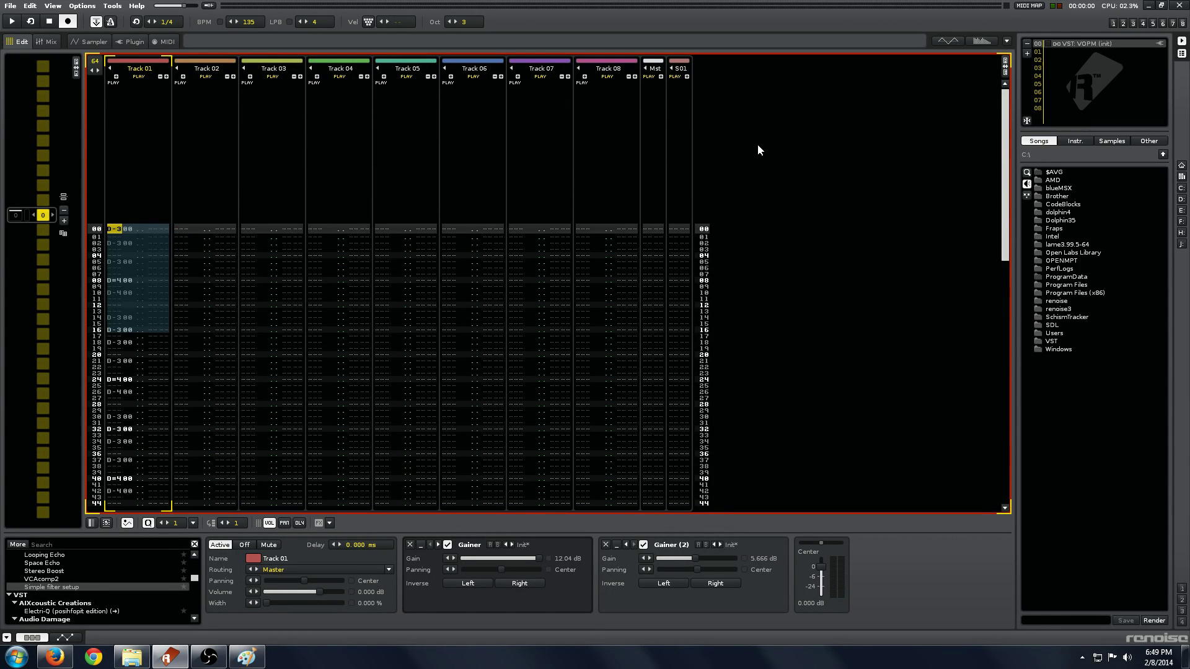
key(Tab)
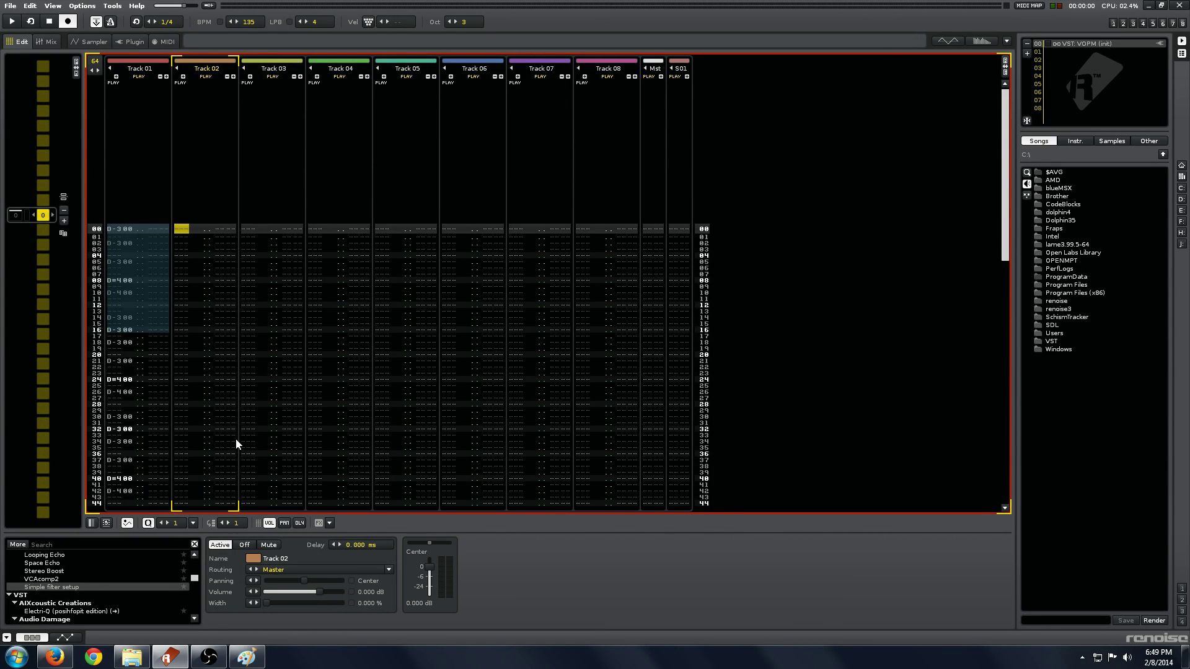
key(shift+Tab)
key(Tab)
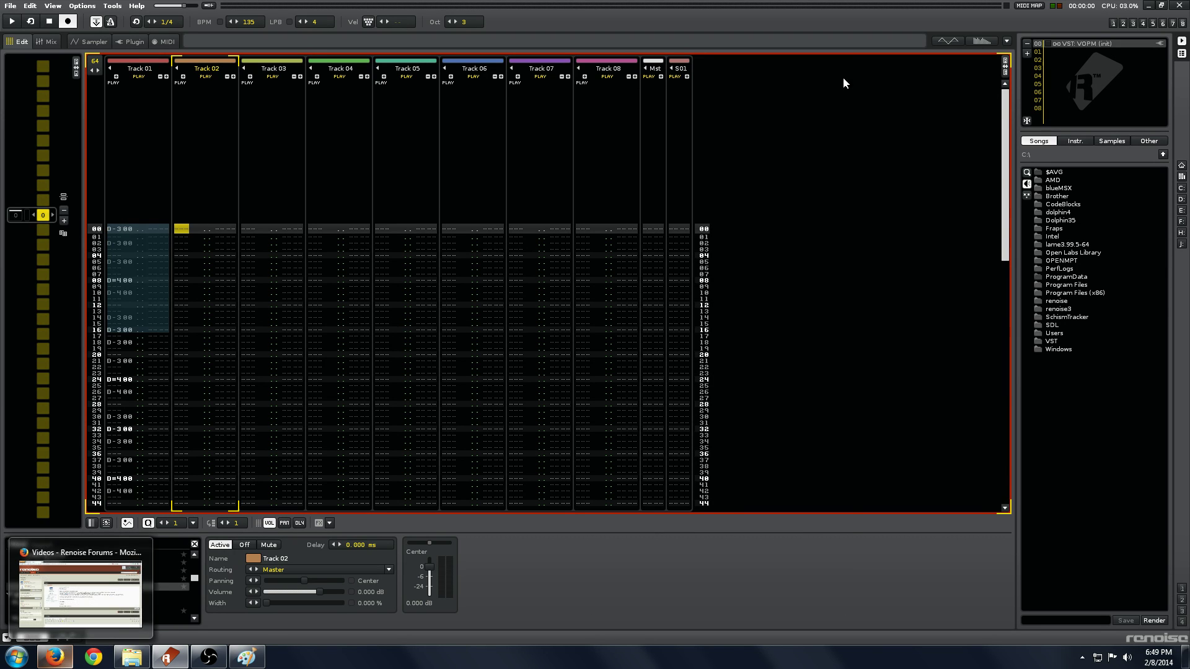
Step: Open the VOPM editor to review the bass patch's operator settings and close it
click(1062, 47)
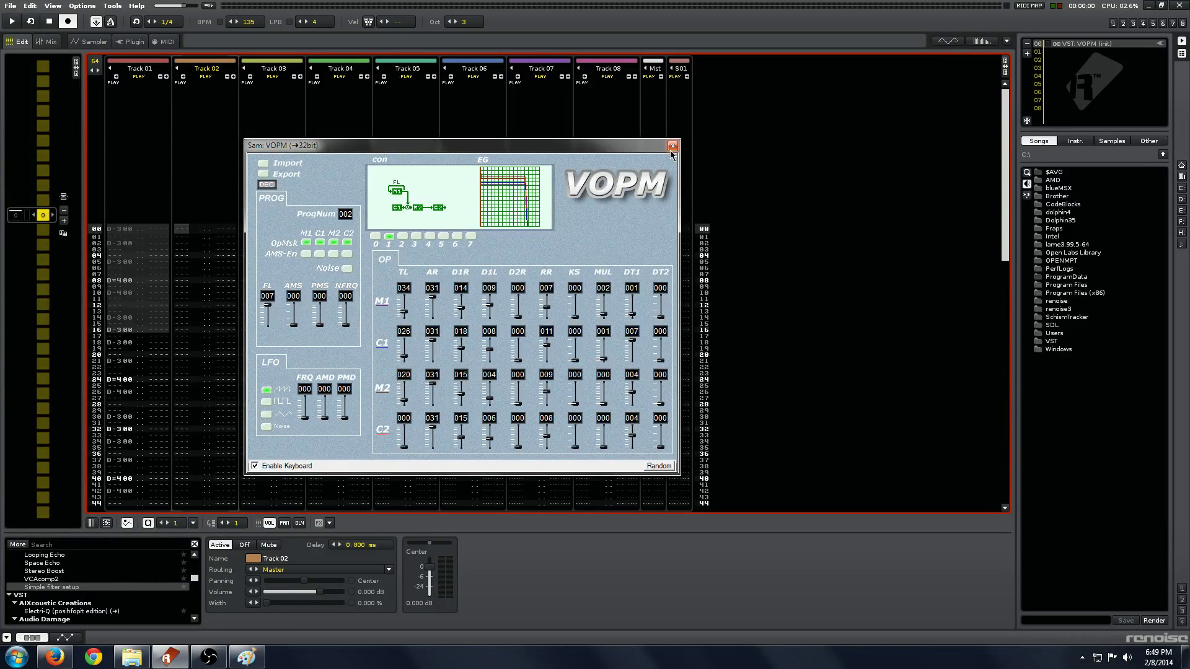
click(143, 256)
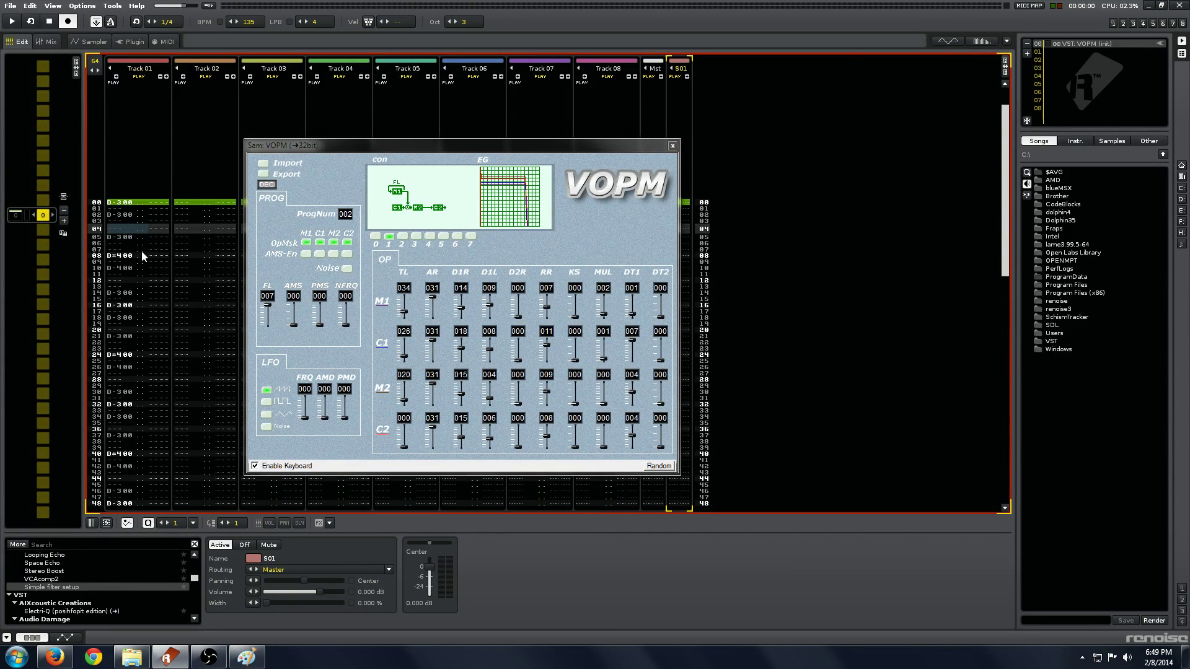
key(Tab)
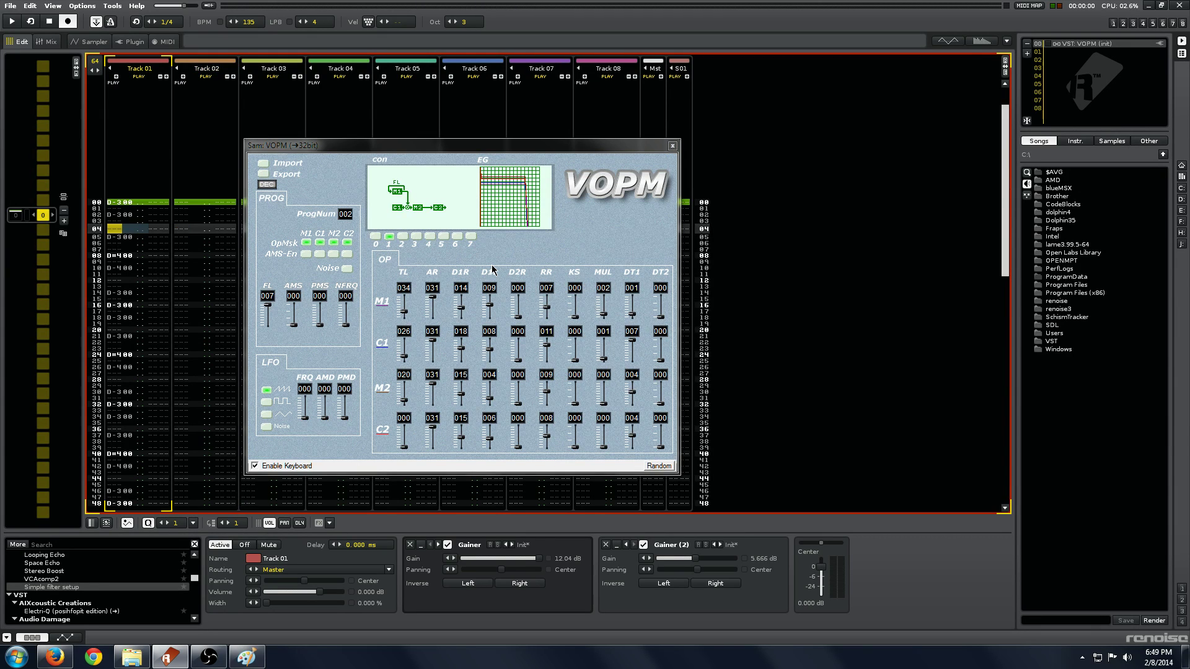
click(673, 145)
Step: Select Track 02 and load a second VOPM into instrument slot 01 from the favorite plugin instruments
key(Tab)
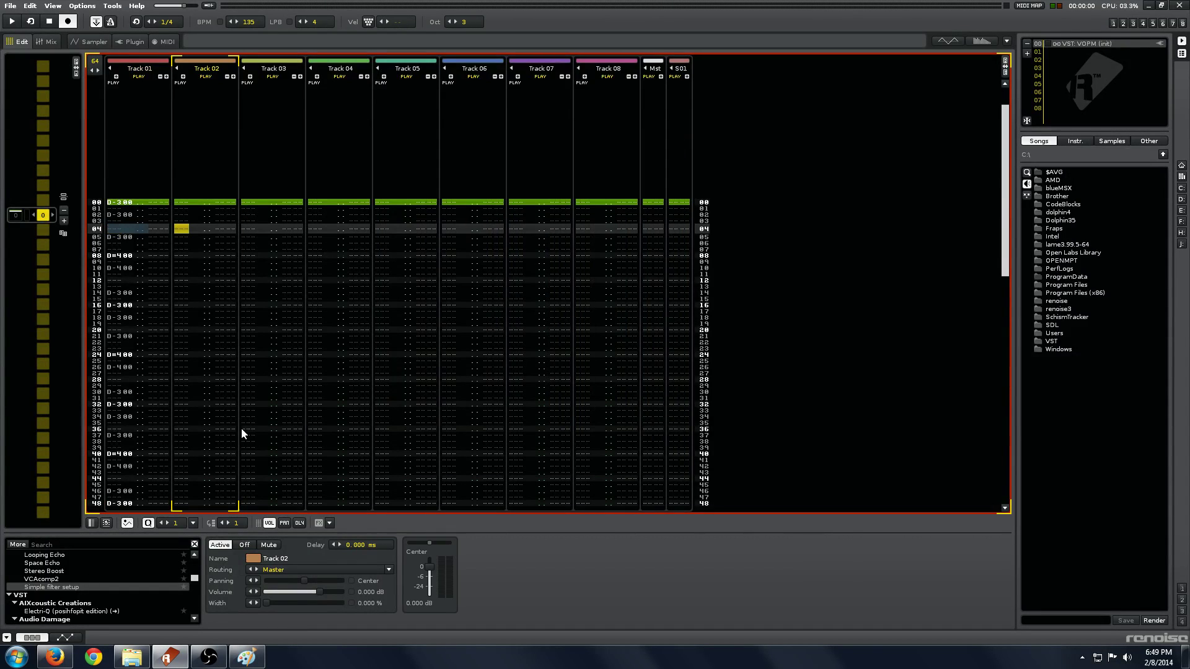
right_click(1081, 47)
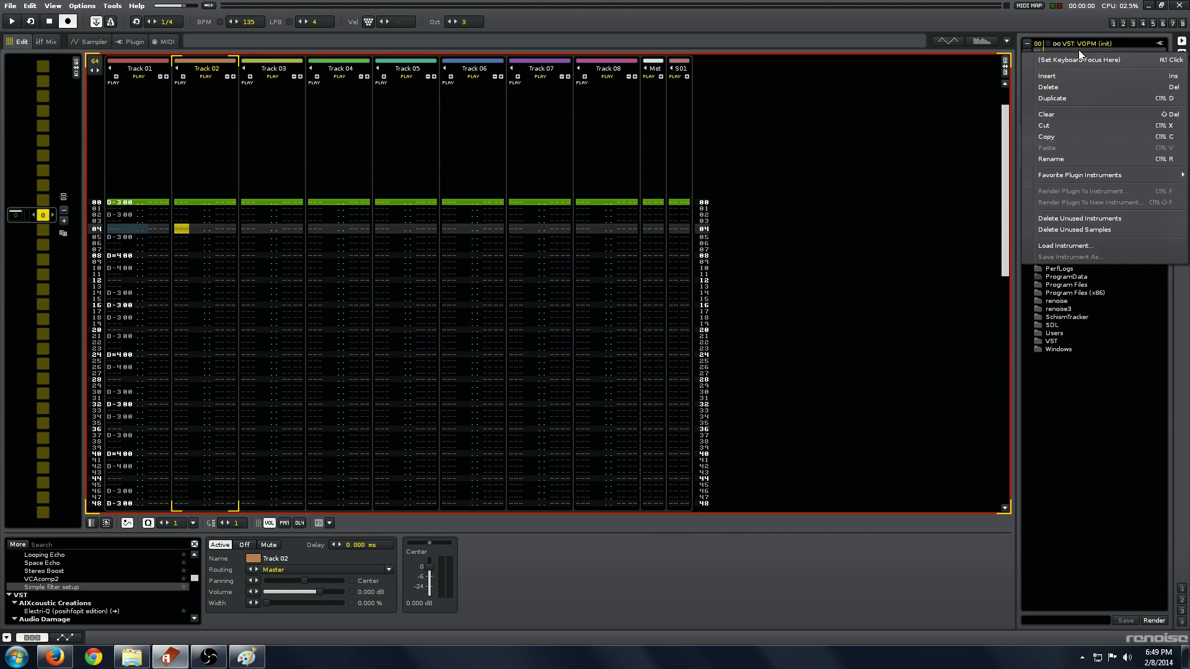
mouse_move(1078, 175)
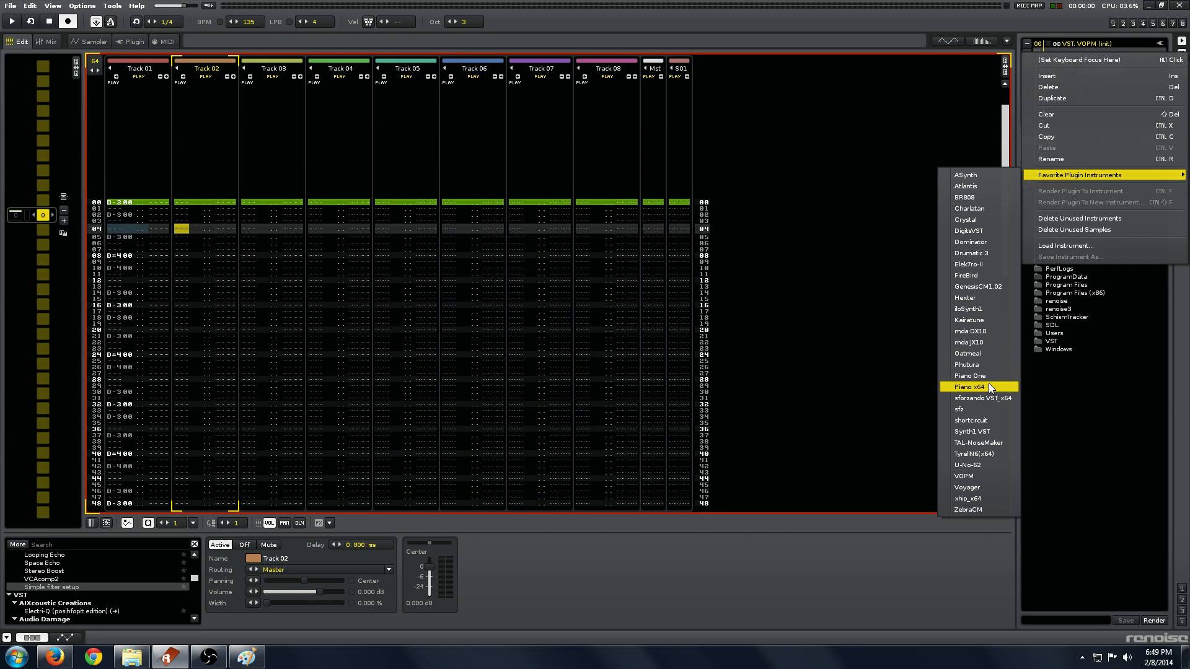
click(980, 475)
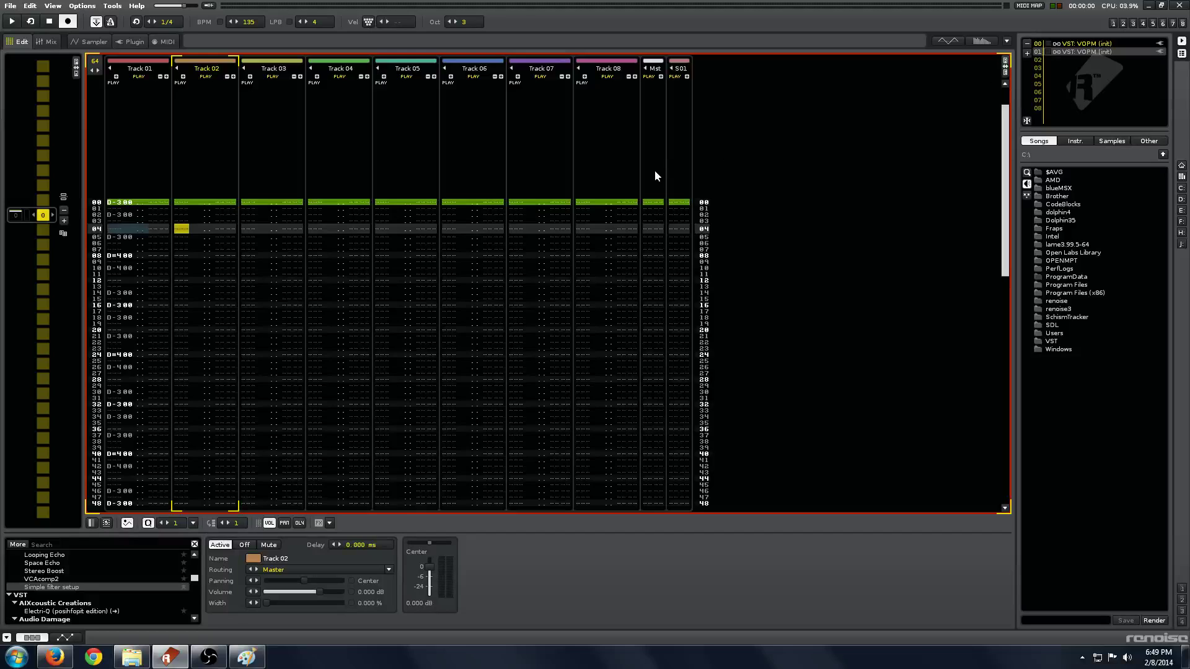
Step: Set the octave to 2 and enter the chords F-4, A-4, D-4 at row 0 and E-4, G-4, C-4 at row 16 on Track 02
key(Home)
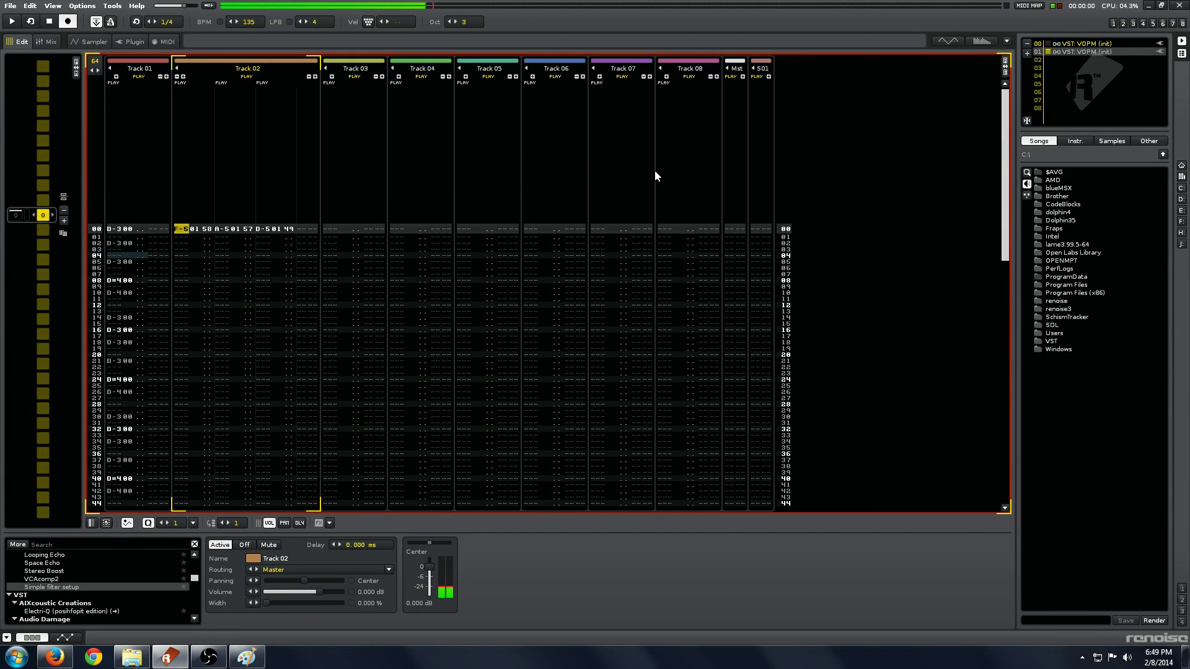
key(Up)
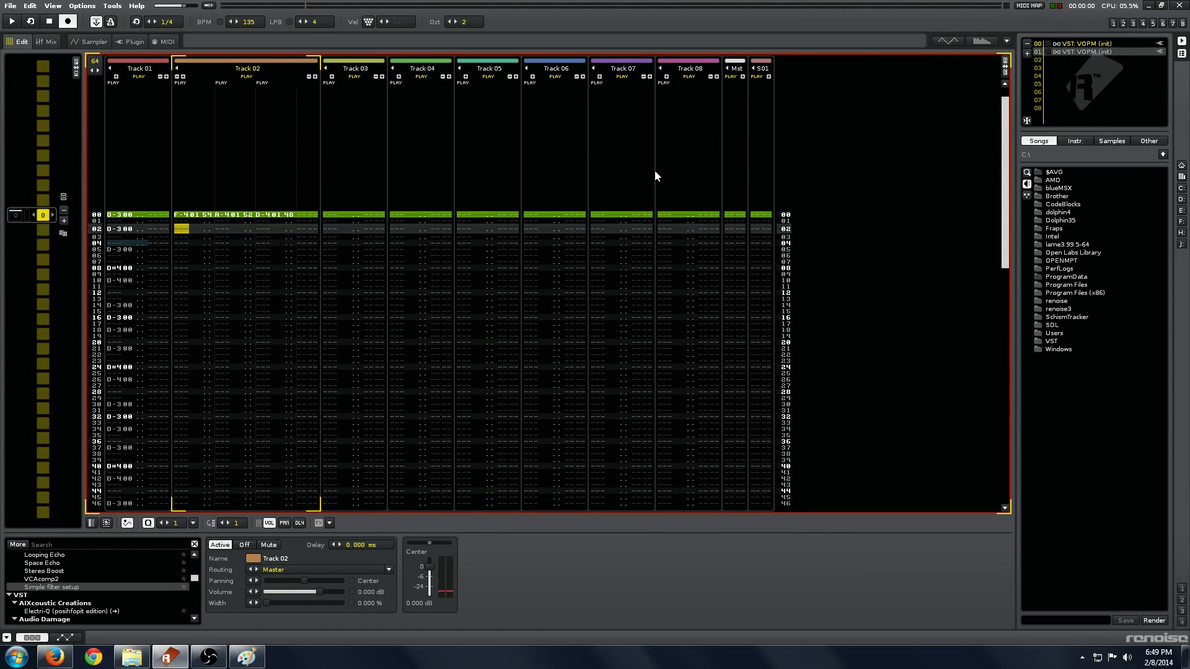
key(Down)
key(Down)
key(Down)
key(Down)
key(Down)
key(Down)
key(Down)
key(Down)
key(Down)
key(Down)
key(Down)
key(Down)
key(Down)
key(Down)
key(Down)
key(Up)
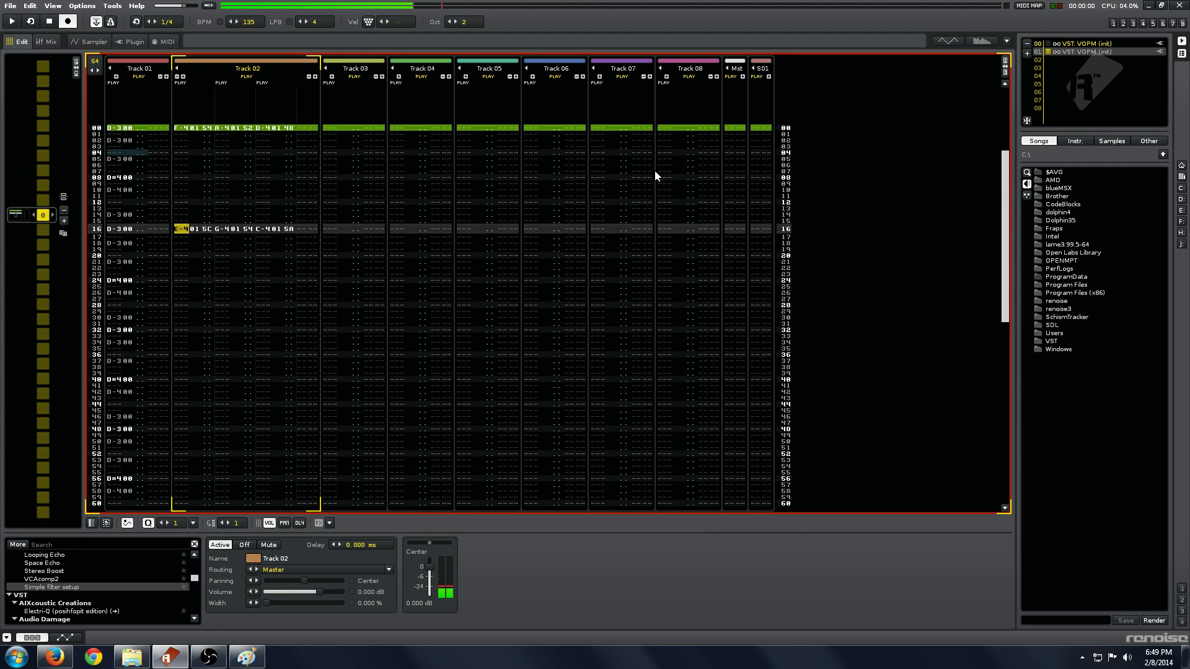
Step: Enter the chords A#3, F-4, D-4 at row 32 and C-4, A-3, E-4 at row 48 on Track 02
key(Page_Down)
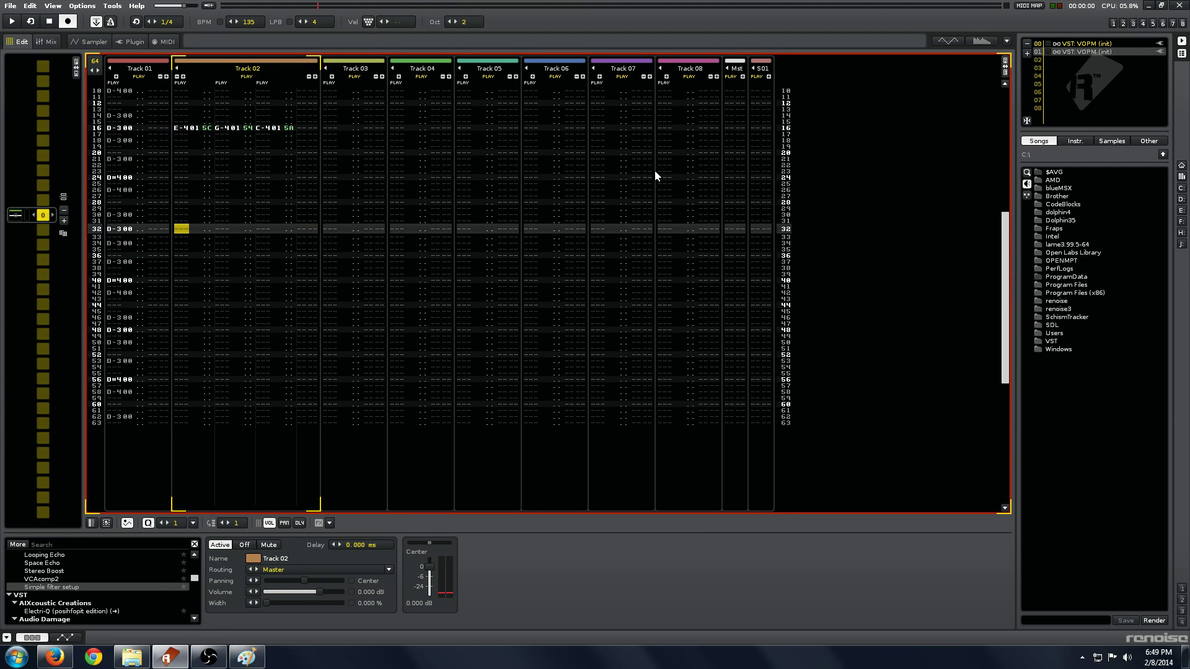
key(Page_Down)
key(Up)
key(Up)
key(Down)
key(Down)
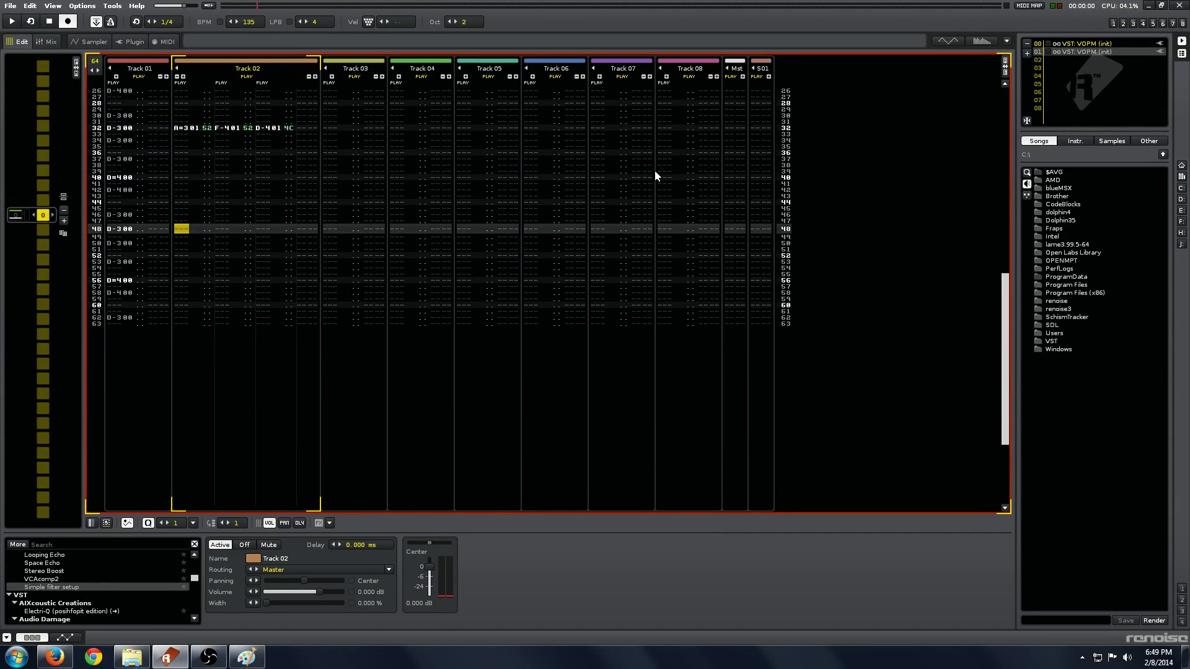
Step: Play the pattern, add a Gainer to Track 02 with its gain set to 12.04 dB and replay the pattern
key(space)
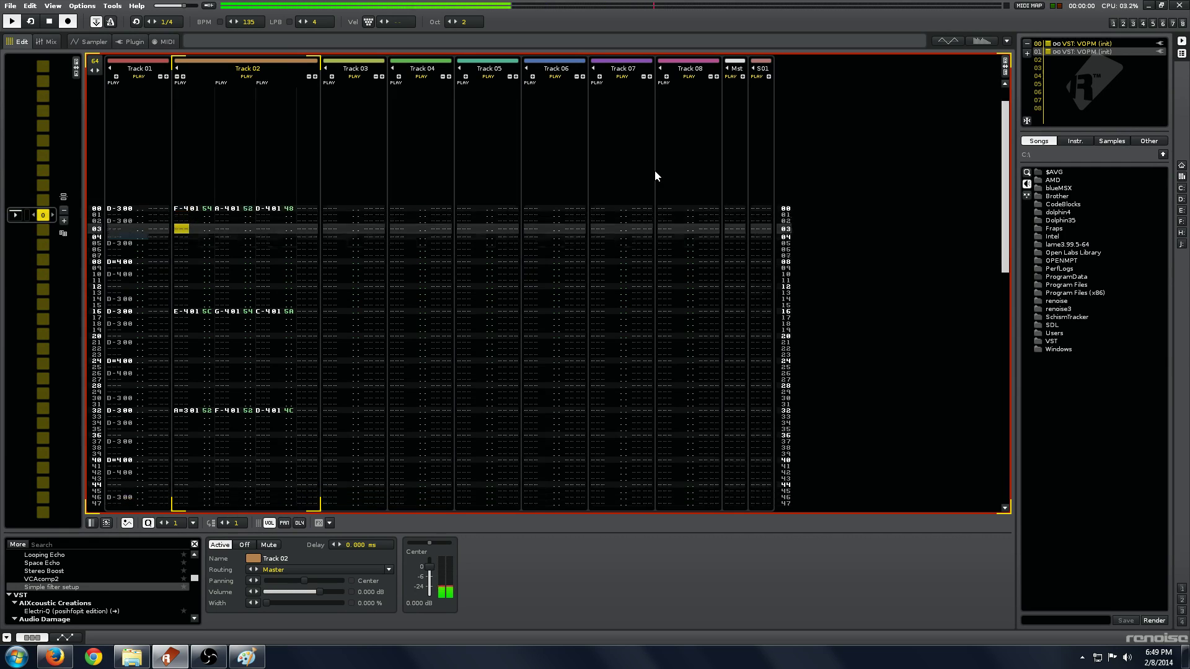
scroll(102, 576, up, 1)
scroll(105, 575, up, 6)
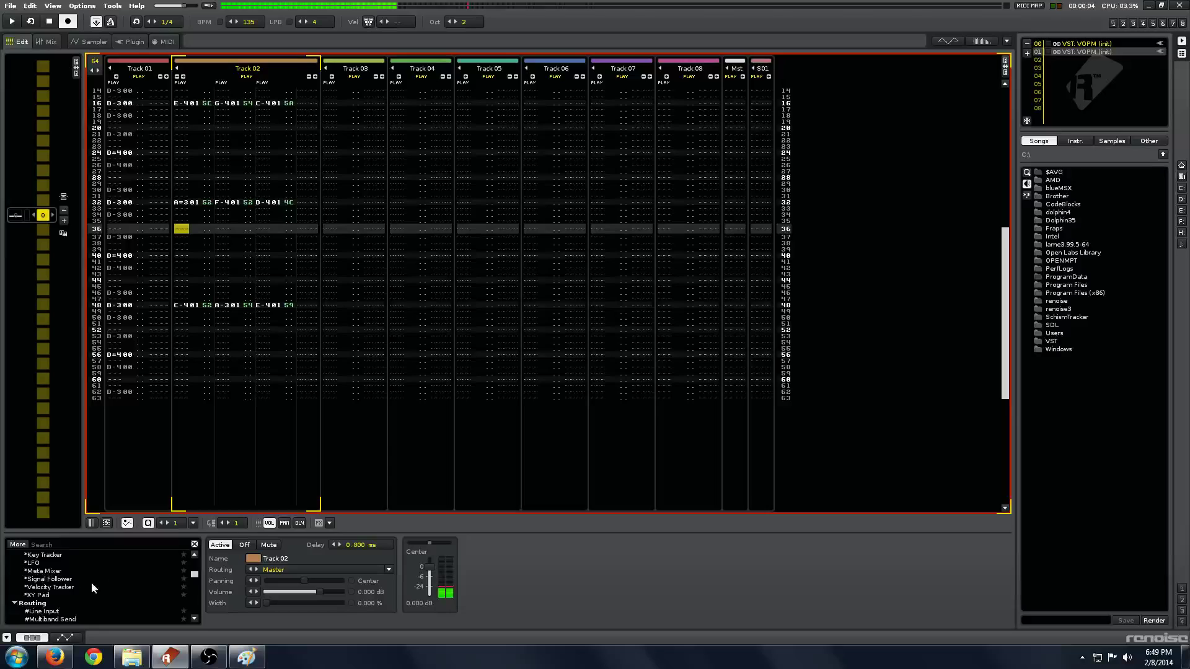
scroll(94, 584, up, 10)
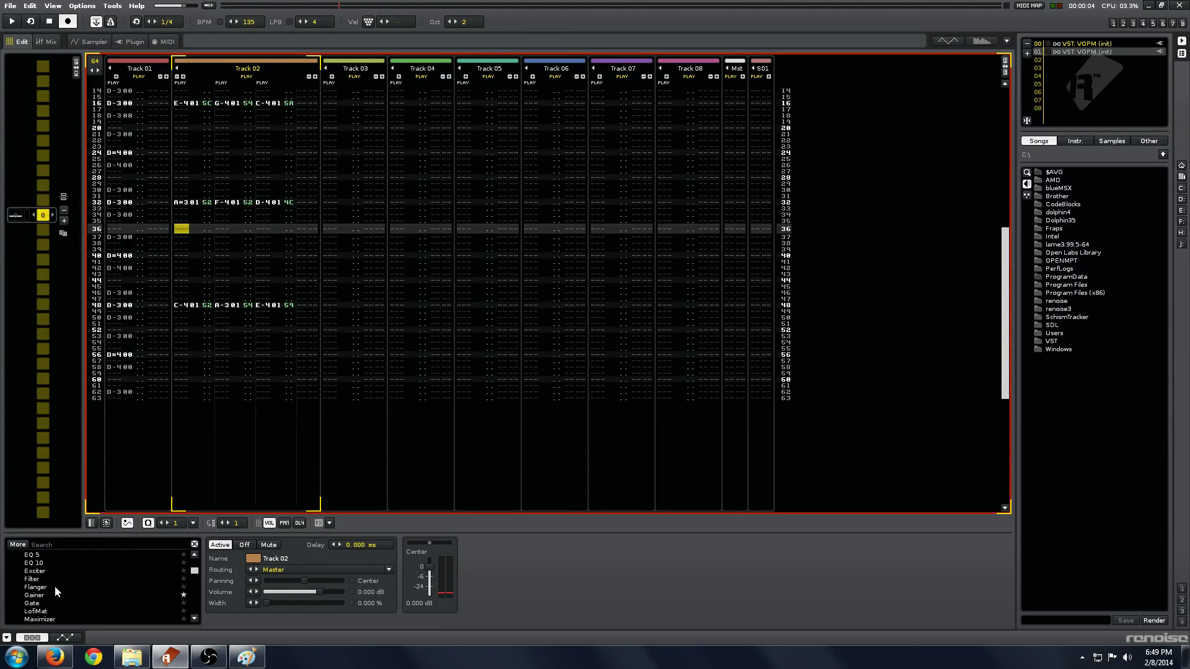
double_click(42, 592)
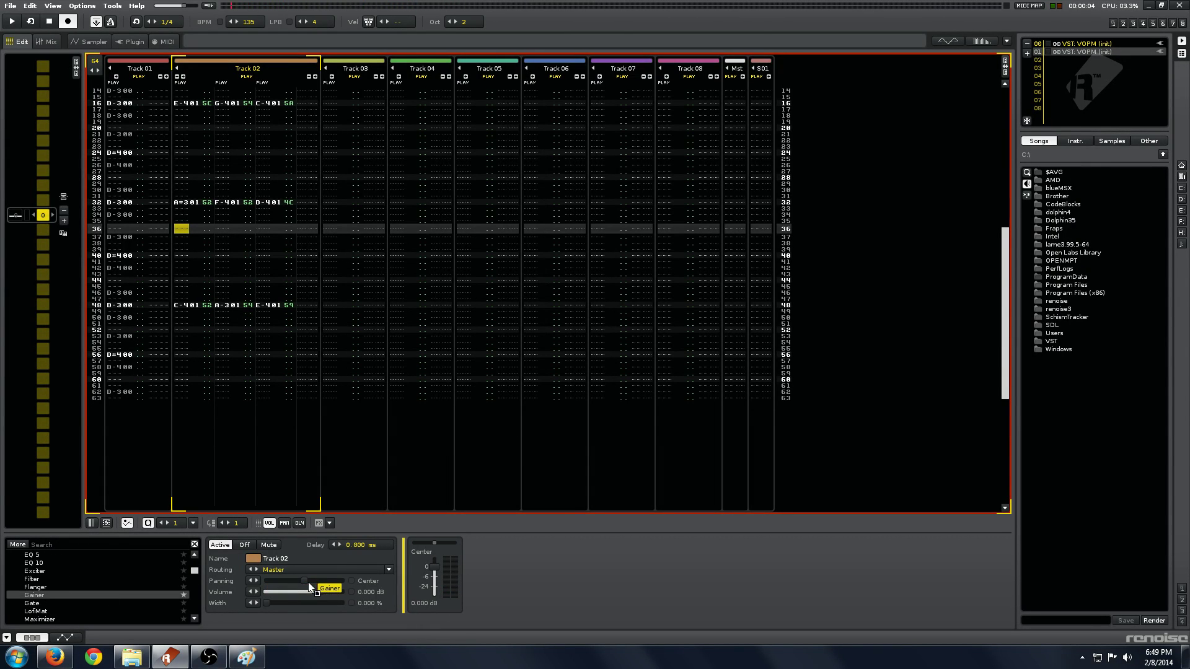
drag(481, 558, 537, 559)
key(space)
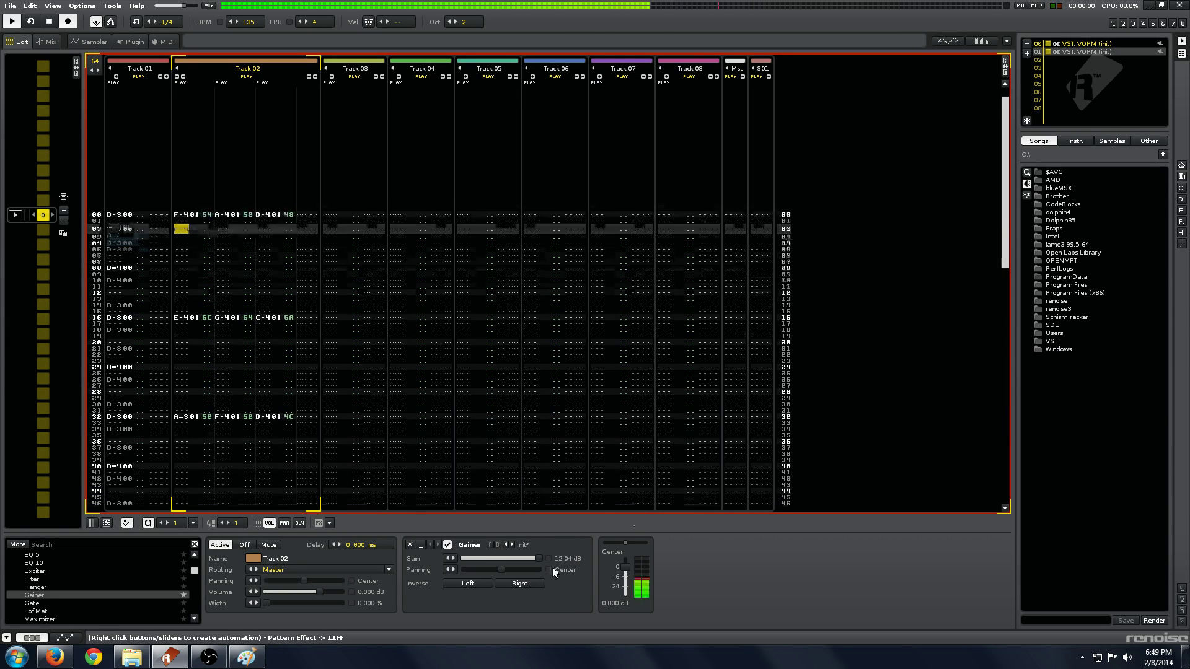
Step: Open the second VOPM's editor and set its operator connection algorithm to 5
double_click(1116, 51)
click(563, 252)
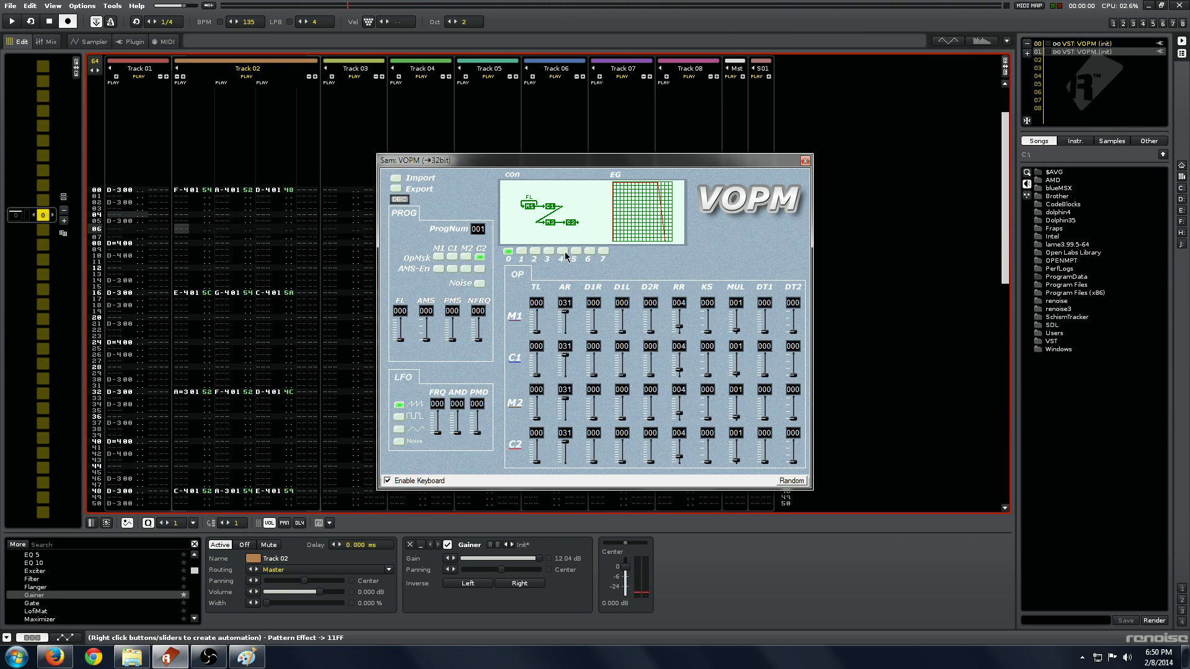
click(575, 252)
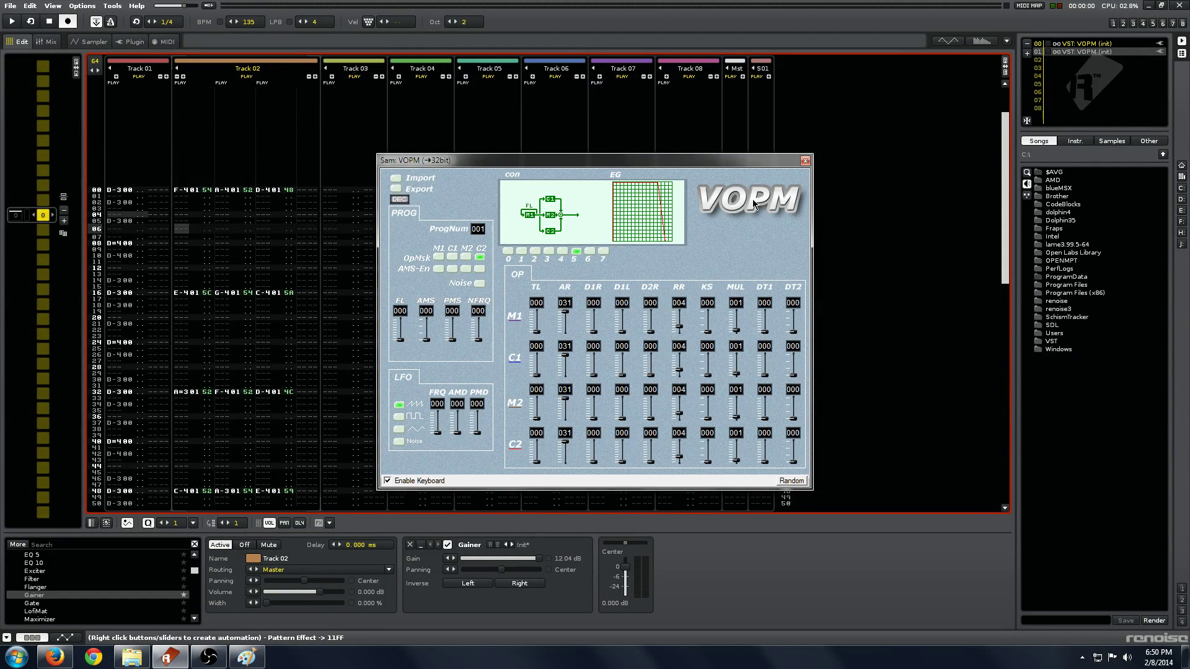
drag(571, 159, 601, 152)
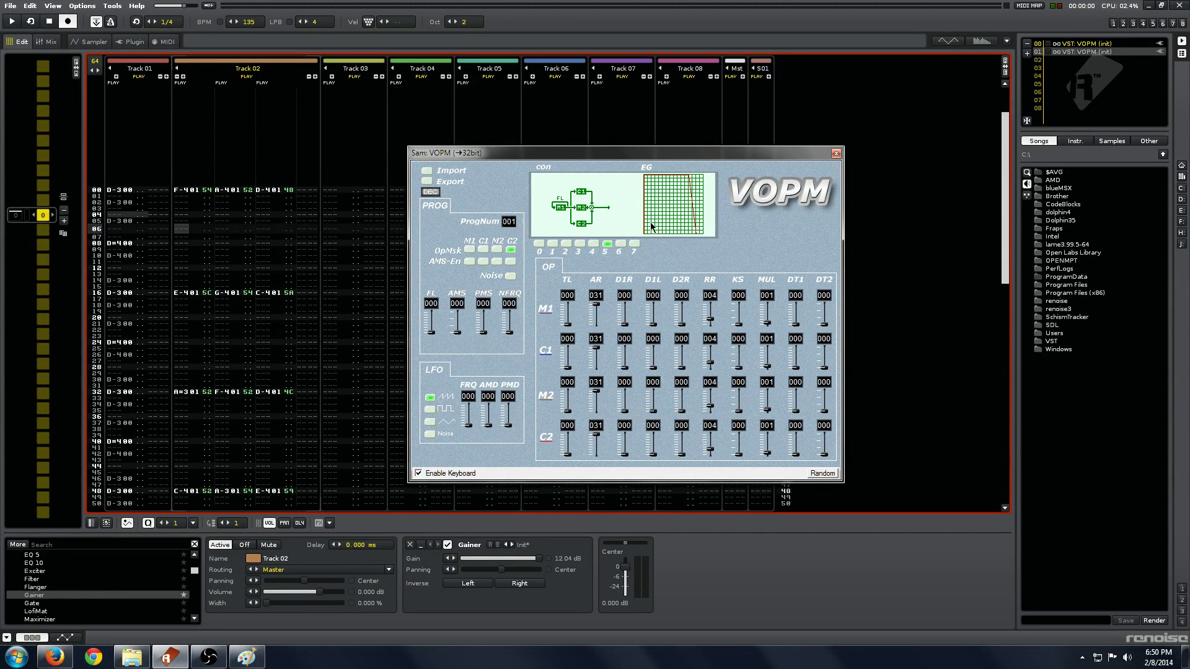
Step: Enable all four operators, set M1's TL to 23, and set D2R to 5 and RR to 6 on M1 and C1
click(496, 250)
drag(567, 324, 575, 322)
drag(711, 364, 716, 361)
drag(711, 321, 686, 323)
drag(681, 370, 685, 366)
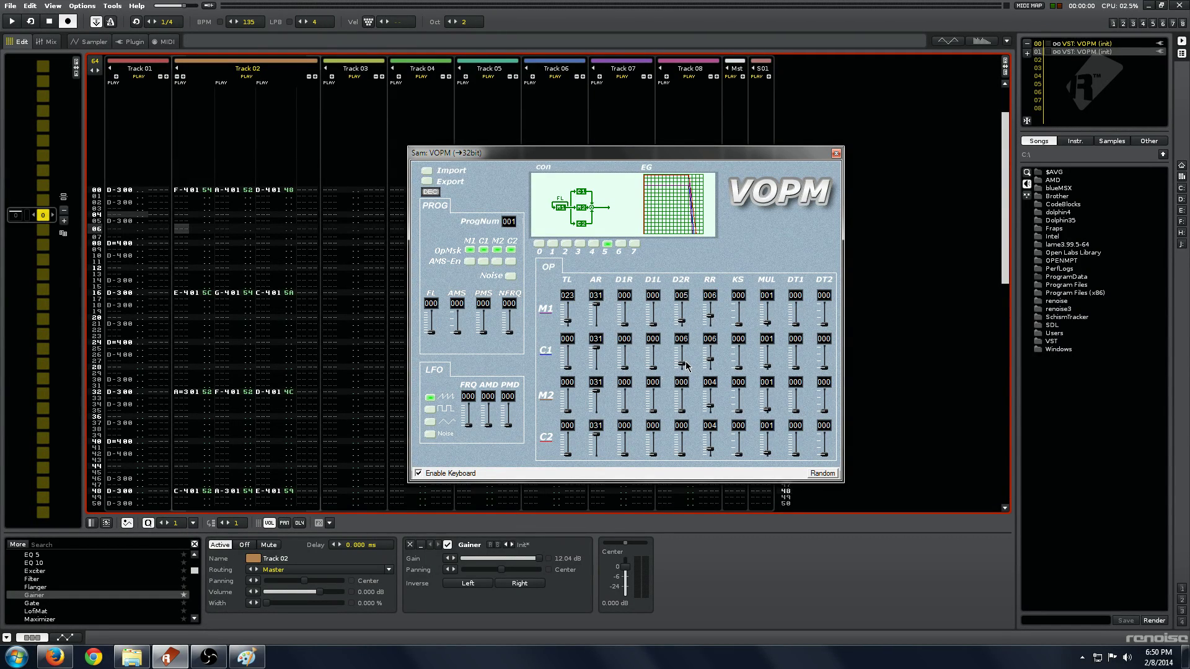
Step: Raise the D2R of M2 and C2, and set RR to 8 on C1, M2 and C2
drag(683, 415, 683, 407)
drag(711, 448, 714, 357)
drag(711, 403, 711, 398)
Step: Detune all four operators by raising their DT1 values, with M1's DT1 at 4
drag(803, 361, 803, 316)
drag(789, 407, 797, 400)
drag(796, 455, 797, 447)
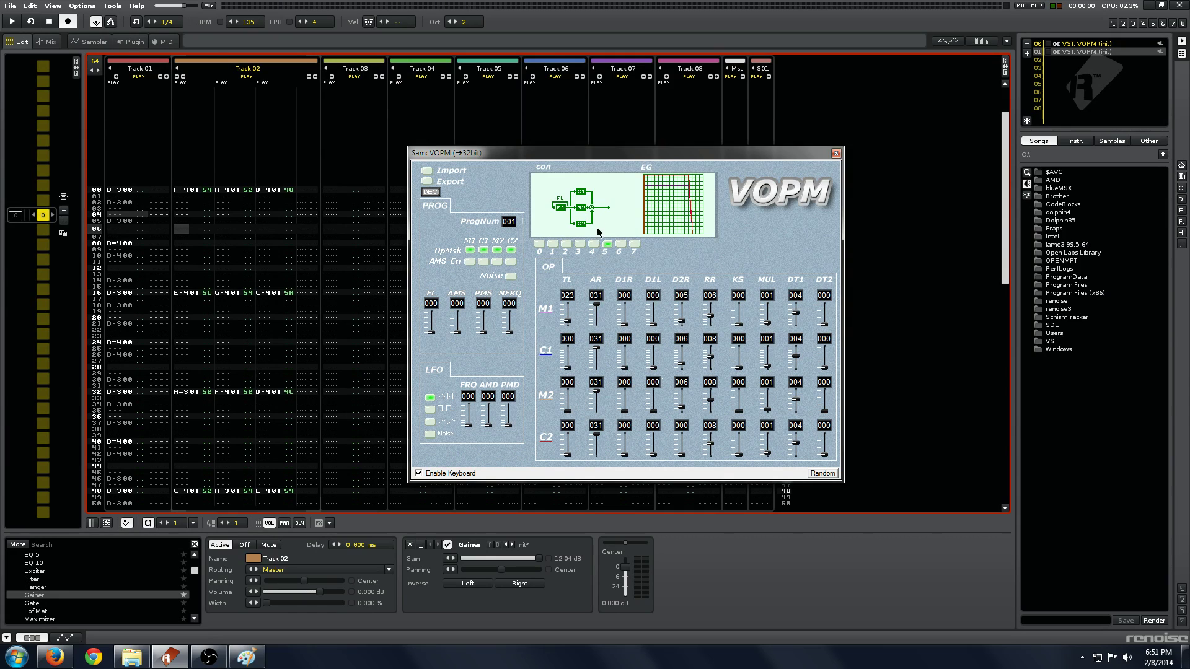
Step: Solo Track 02 and play back its chords on their own
double_click(246, 77)
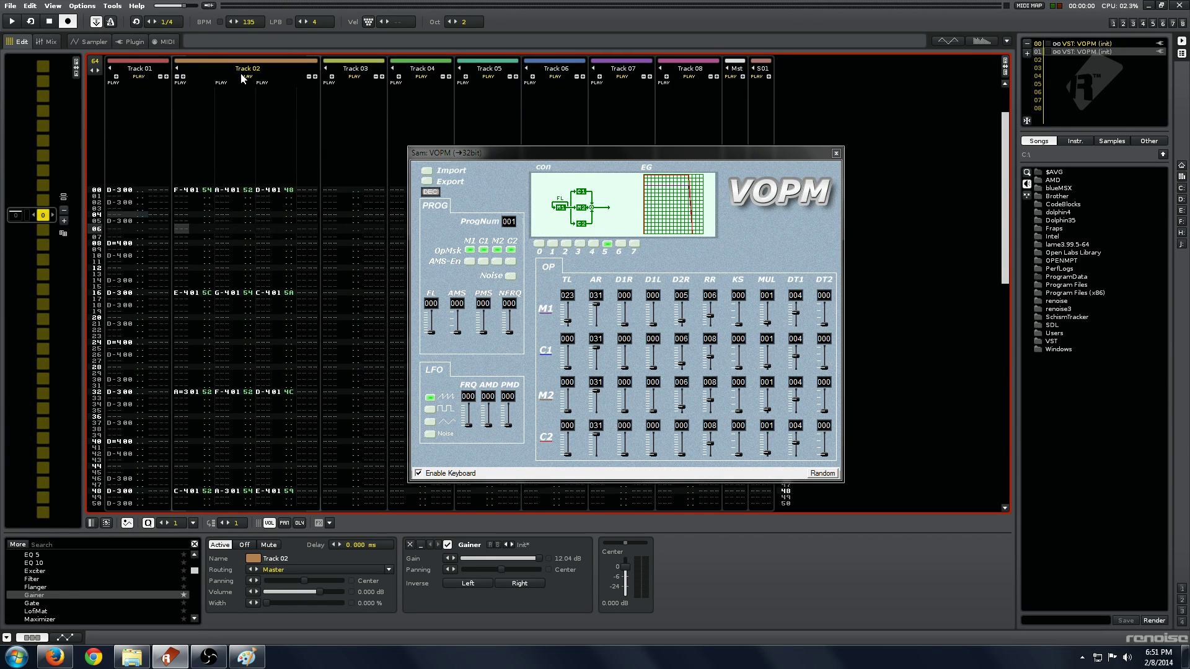
key(space)
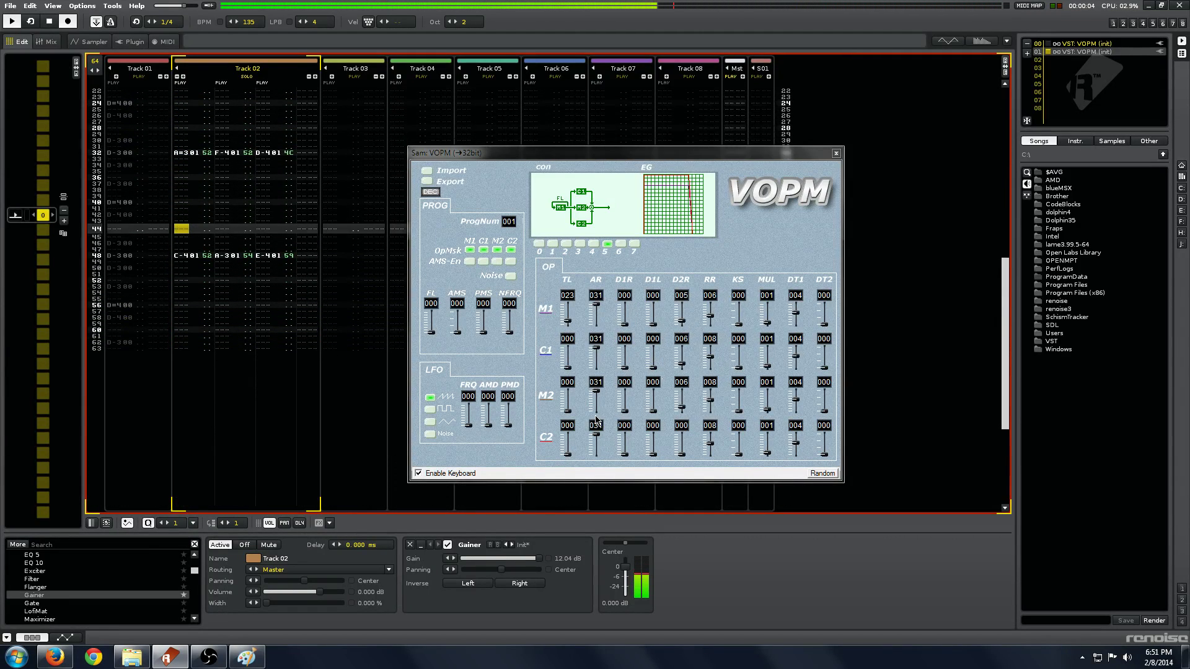
key(space)
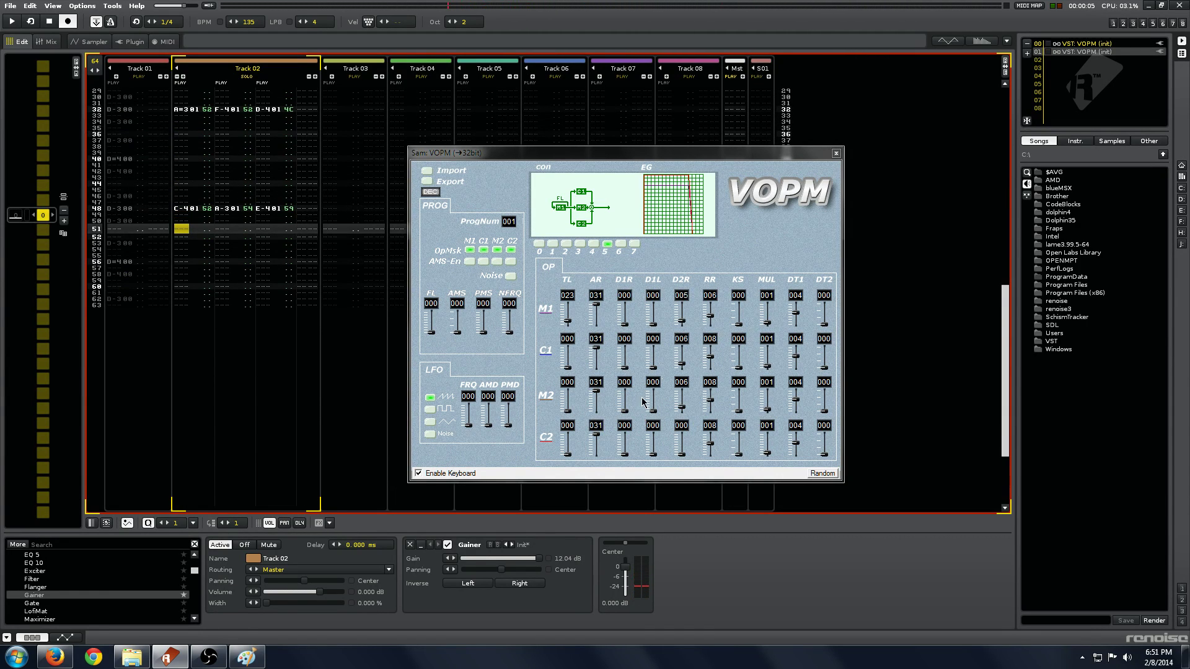
Step: Lower the AR of C1, M2 and C2 to 10 and play back the chords
drag(602, 351, 597, 403)
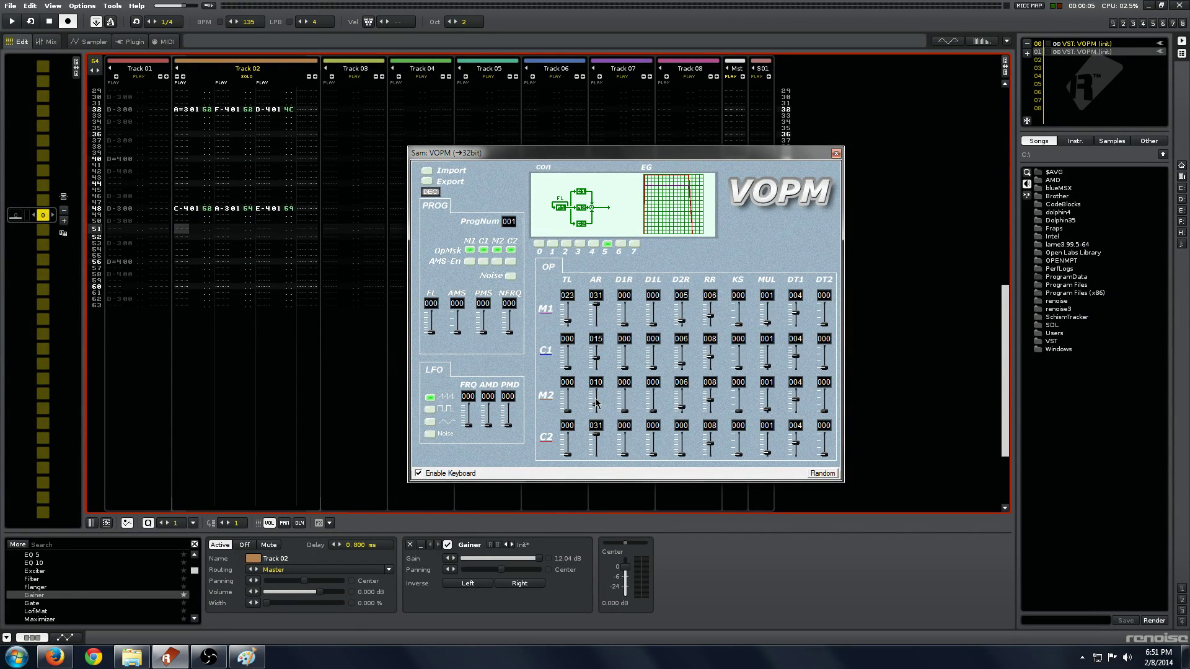
drag(600, 363, 599, 364)
drag(598, 432, 600, 450)
key(space)
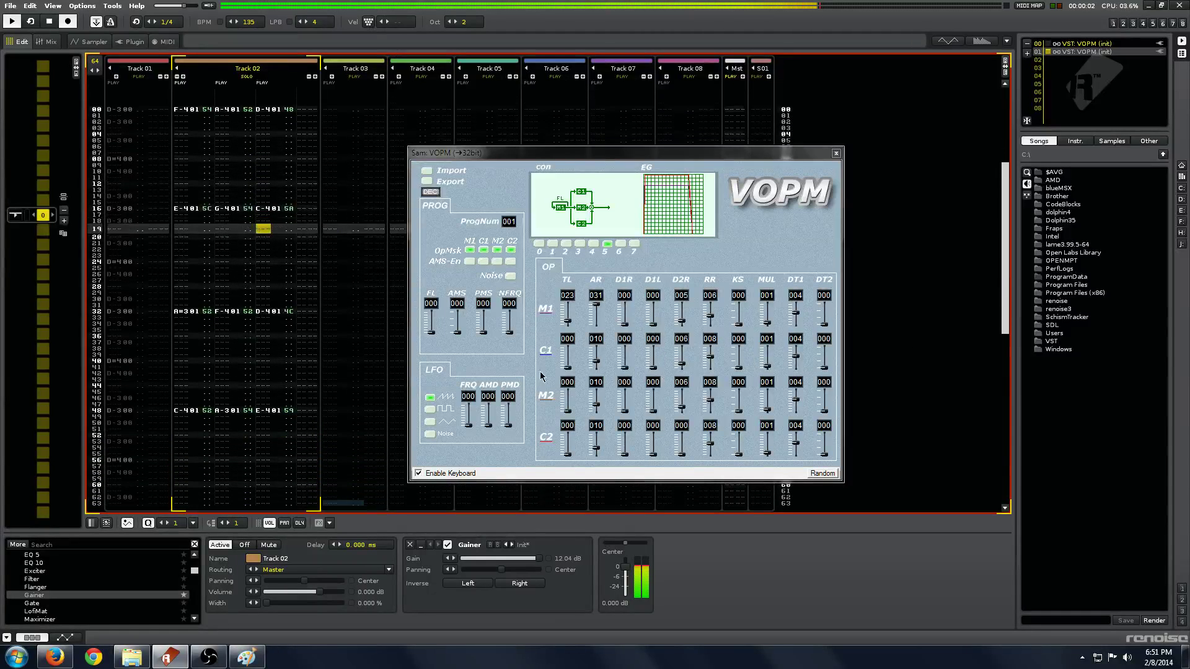
key(space)
Step: Try M1's MUL at 0 with a short playback, and set it back to 1
drag(768, 322, 768, 348)
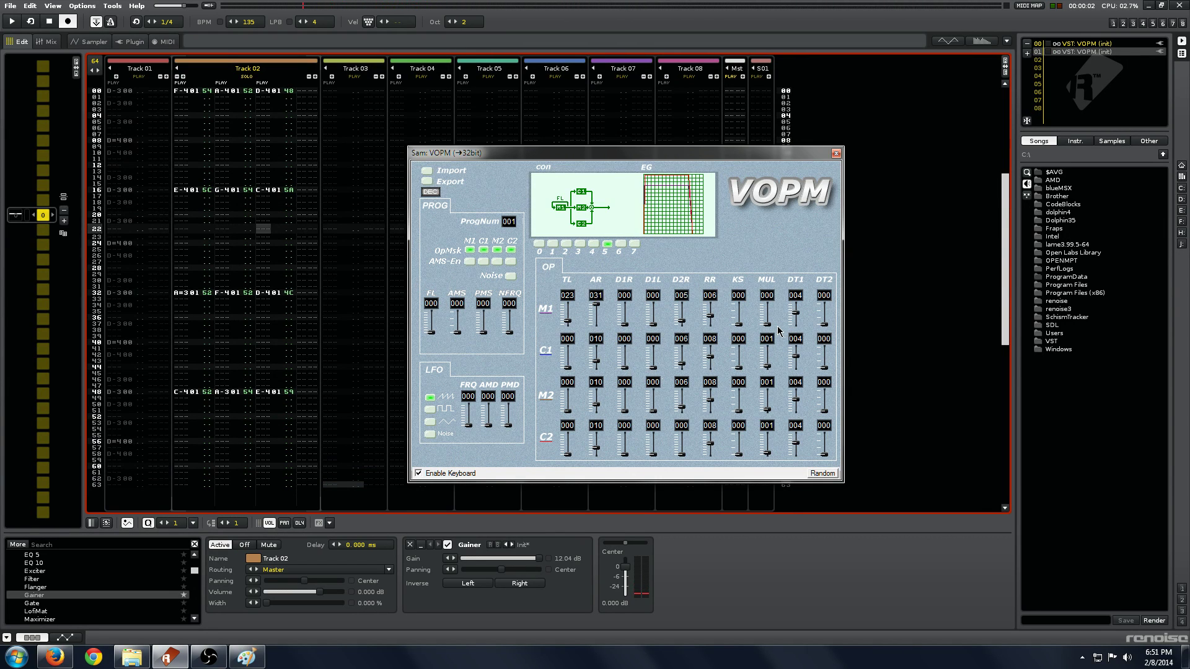
click(252, 298)
key(space)
key(space)
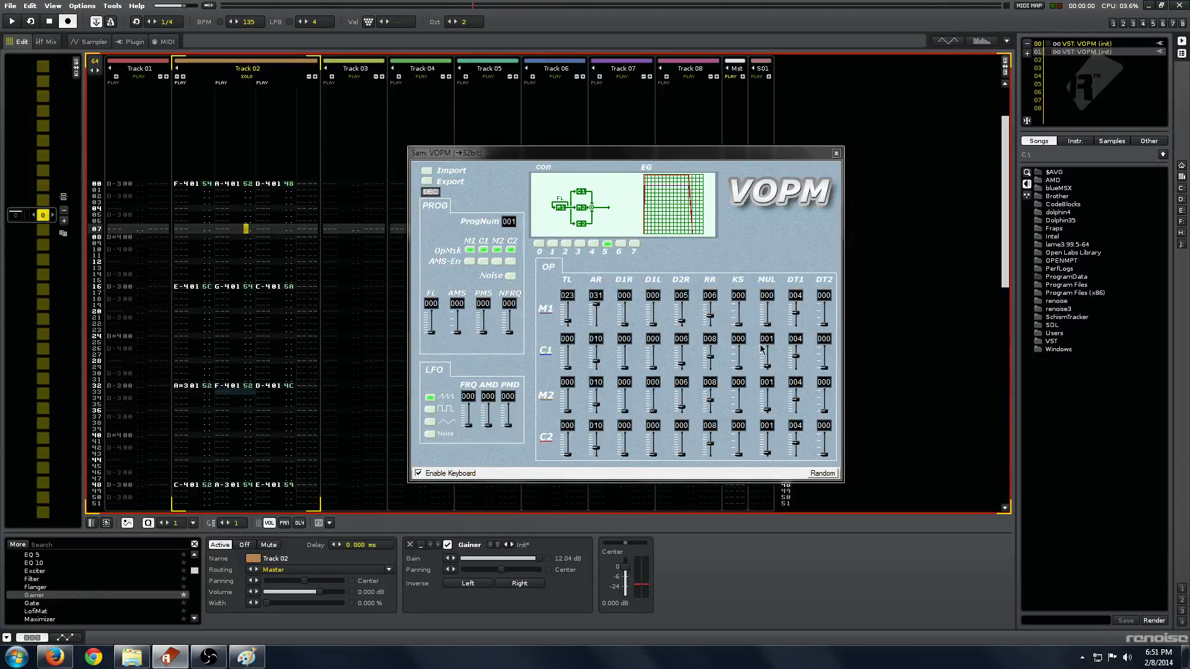
click(767, 323)
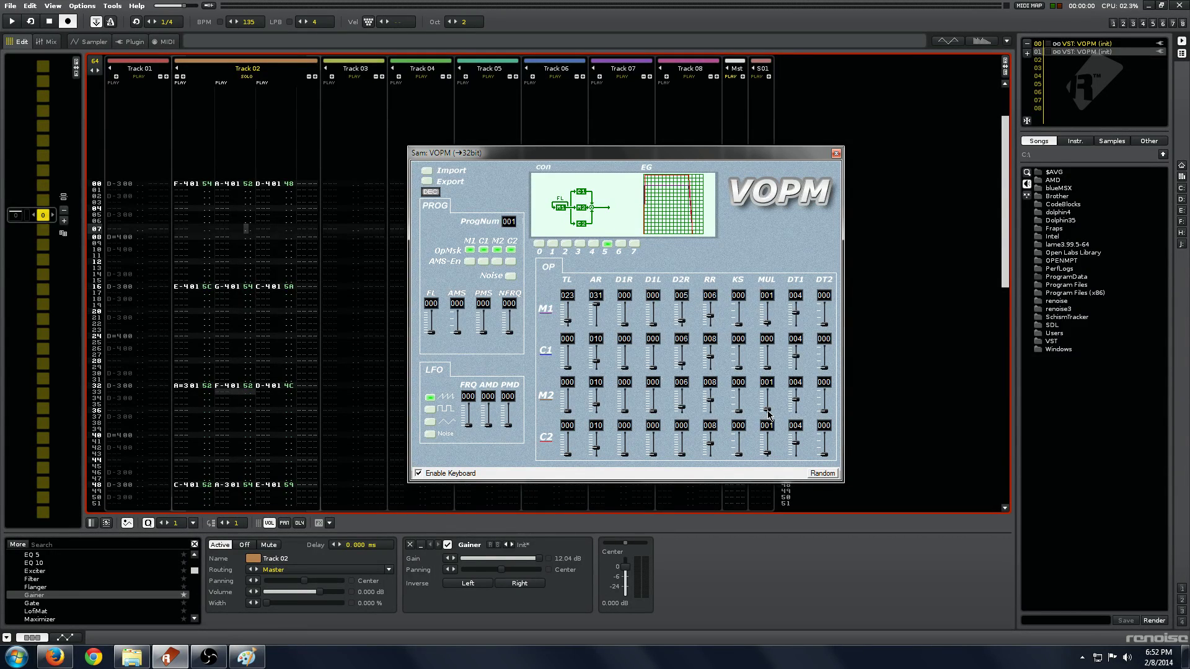
Step: Set MUL to 0 on C1 and 2 on C2, and play back the chords
drag(770, 456, 772, 453)
click(235, 355)
key(space)
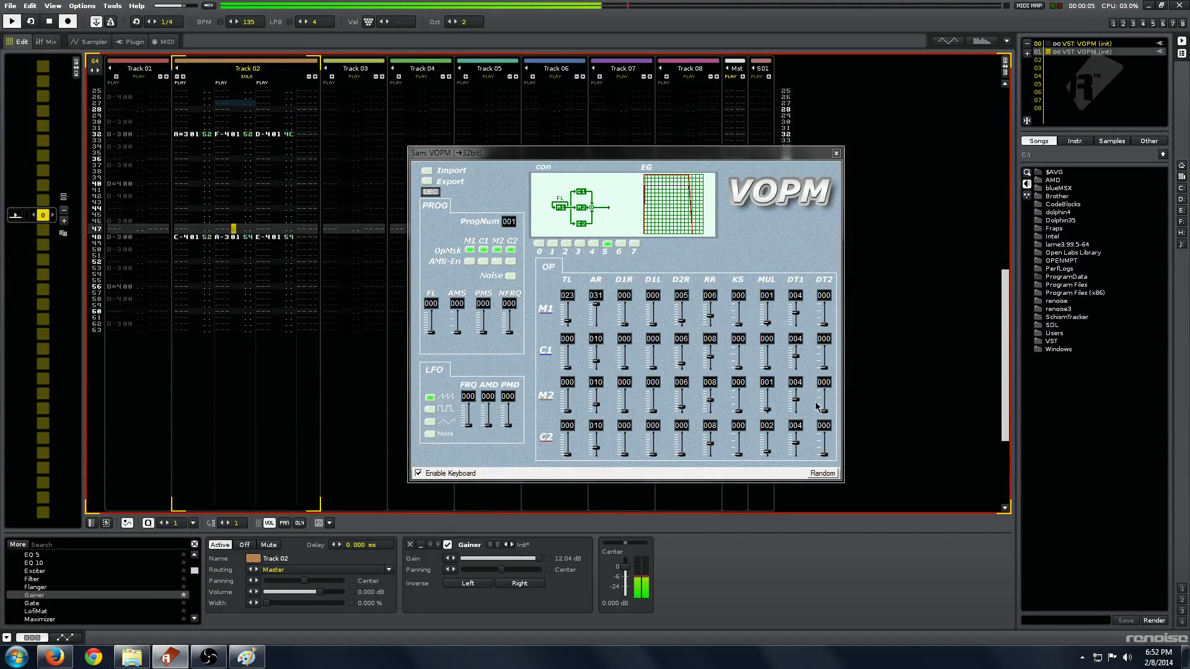
key(space)
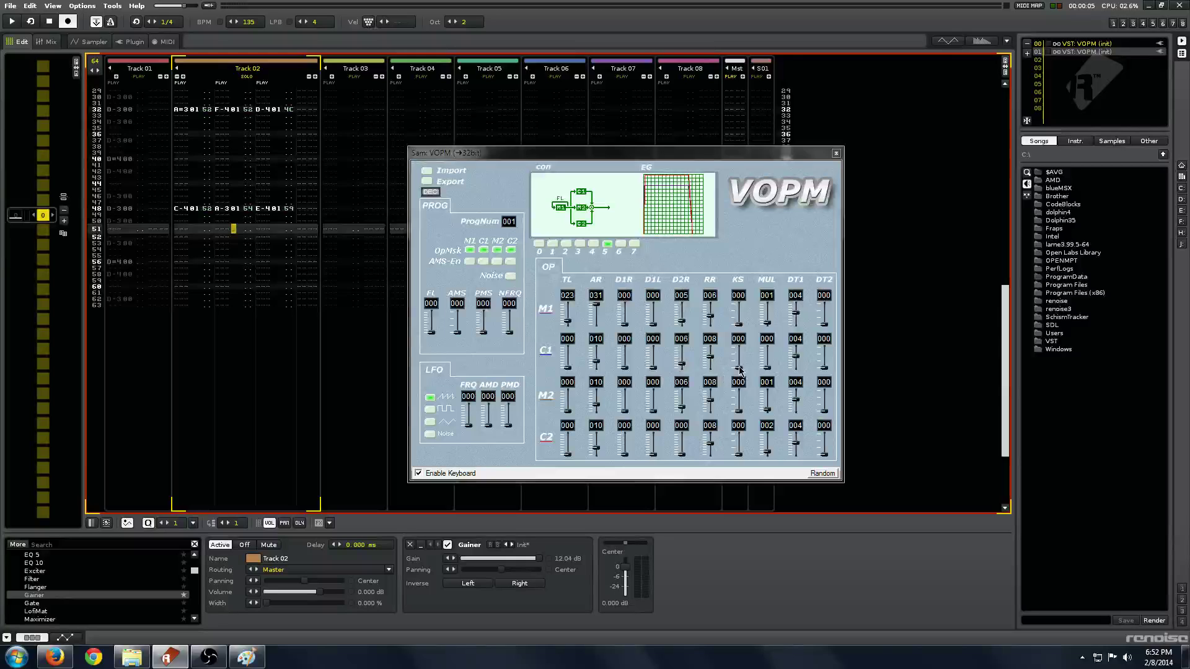
Step: Set DT1 to 7 on M2 and 1 on C2, and play back the chords
drag(800, 402, 796, 392)
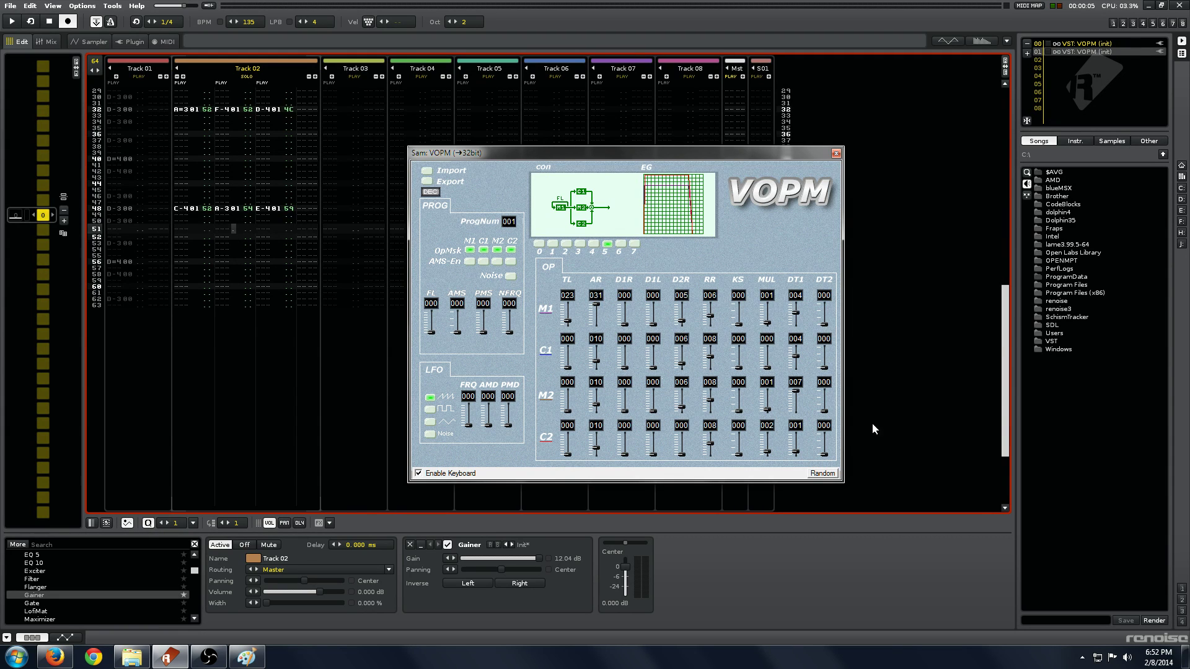
click(196, 287)
key(space)
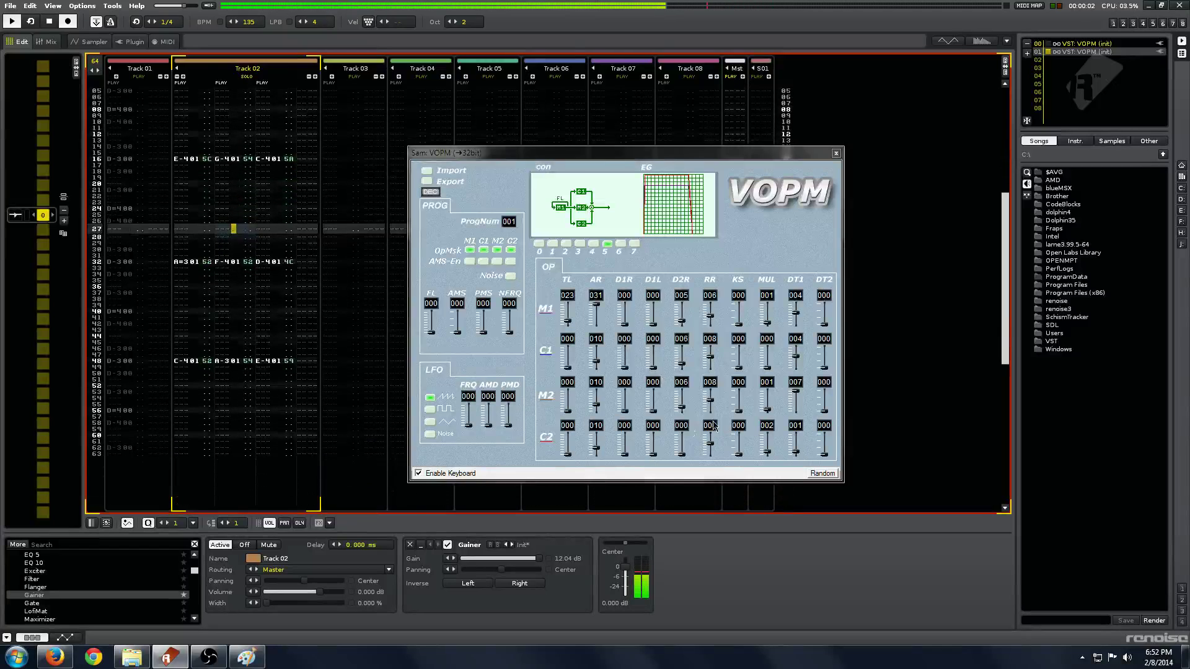
Step: Set D1L to 4 on C1, M2 and C2 and D1R to 5, 4 and 5 respectively, and play back the chords
drag(652, 454, 658, 451)
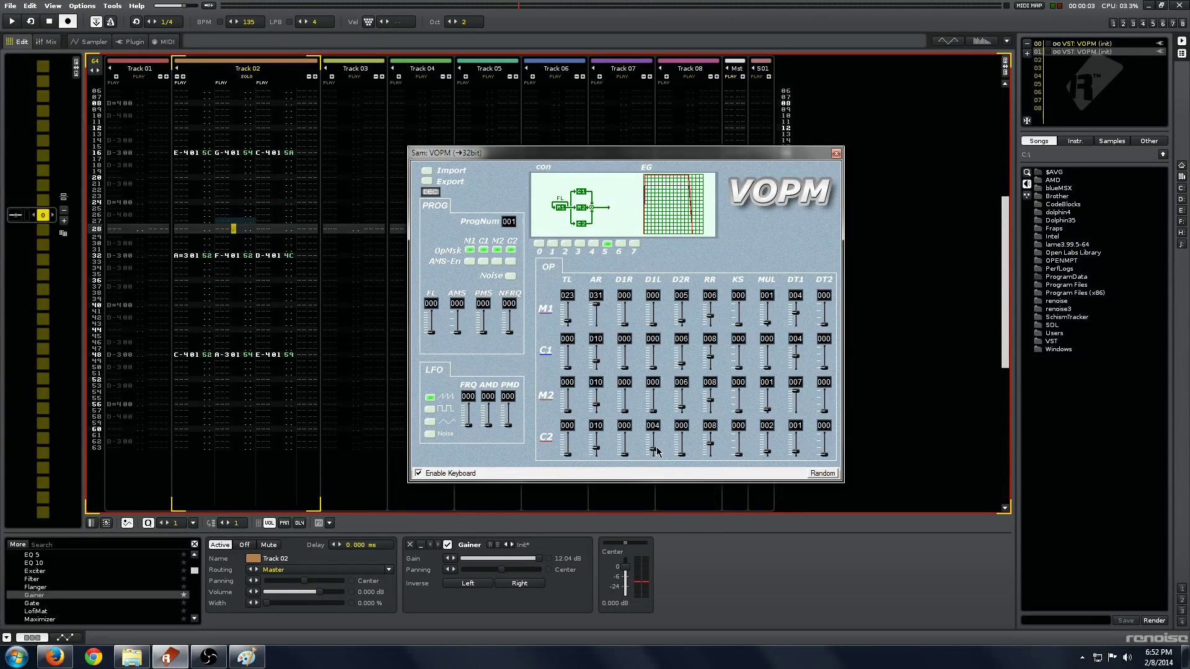
drag(653, 410, 658, 365)
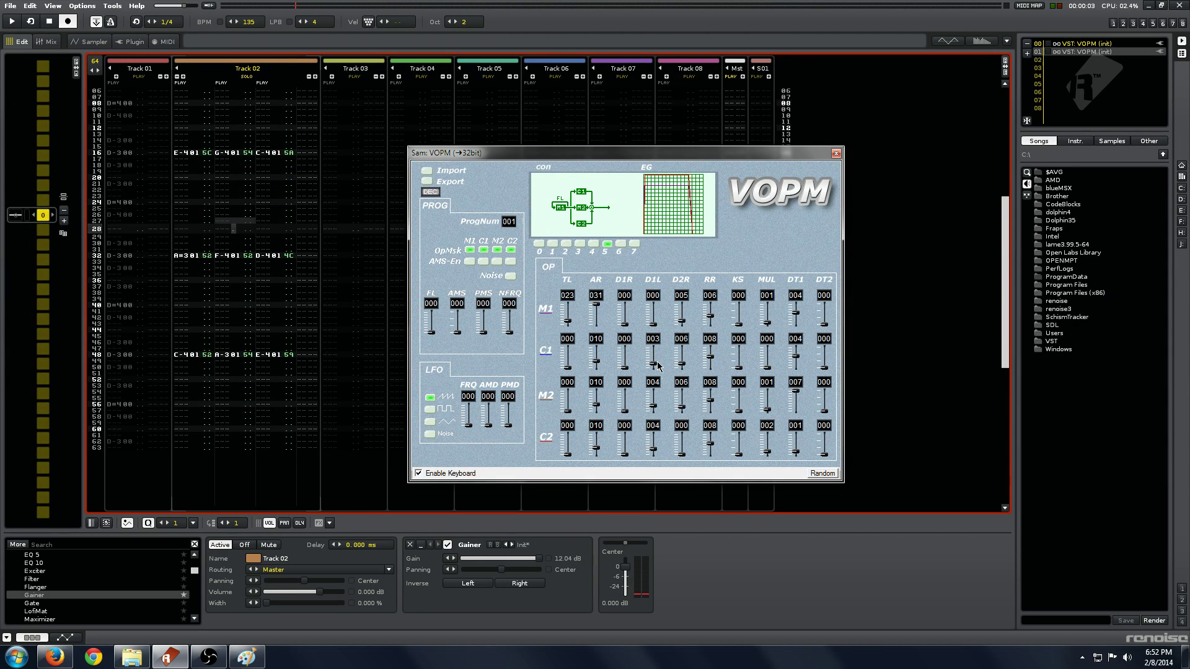
drag(629, 371, 625, 360)
drag(625, 409, 624, 406)
drag(625, 450, 626, 429)
click(312, 338)
key(space)
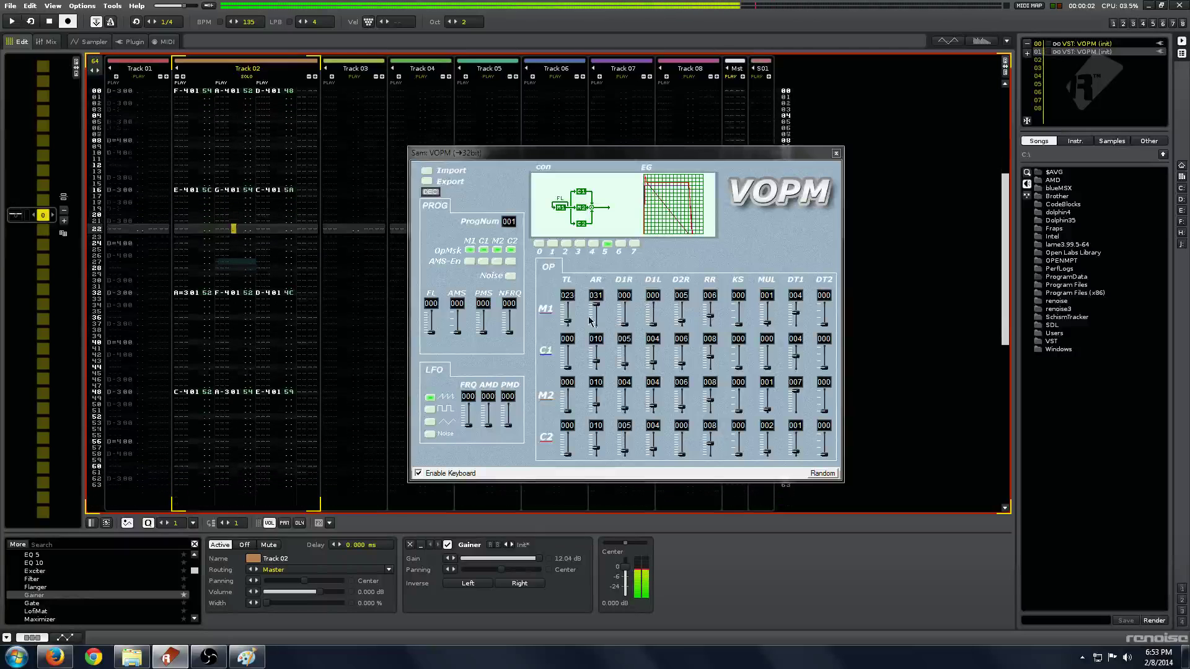
key(space)
Step: Set the feedback level FL to 7 and M1's AR to 11, D1R to 14 and D1L to 10, and play back the chords
drag(427, 328, 427, 313)
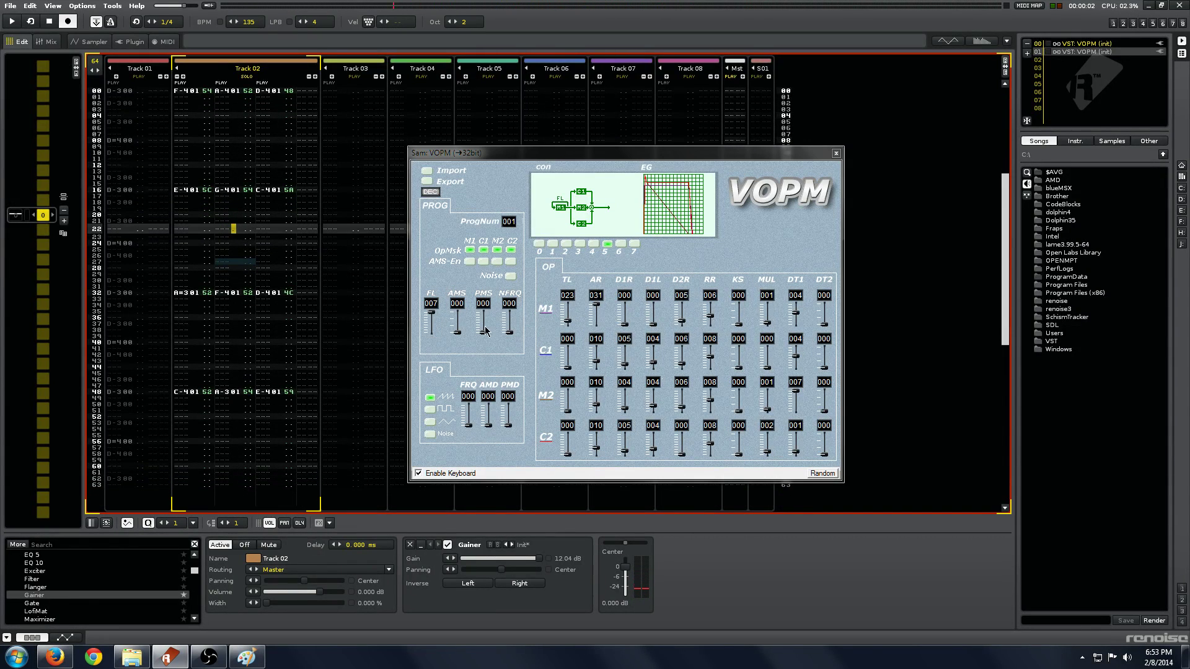
drag(596, 305, 596, 316)
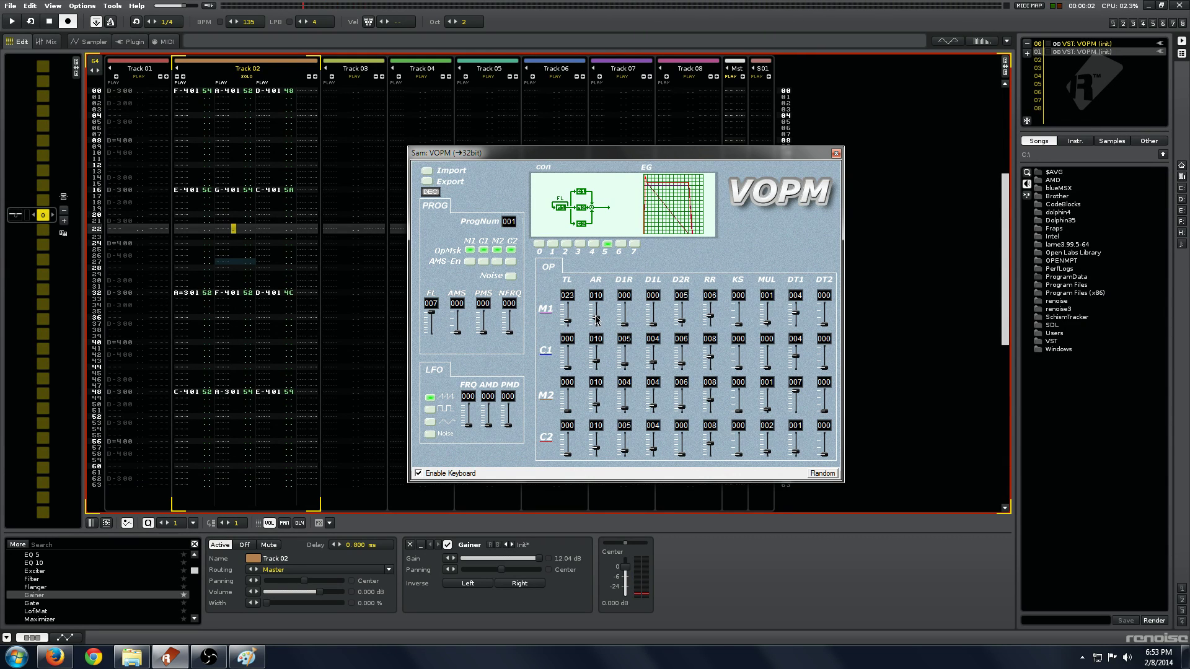
drag(597, 318, 655, 312)
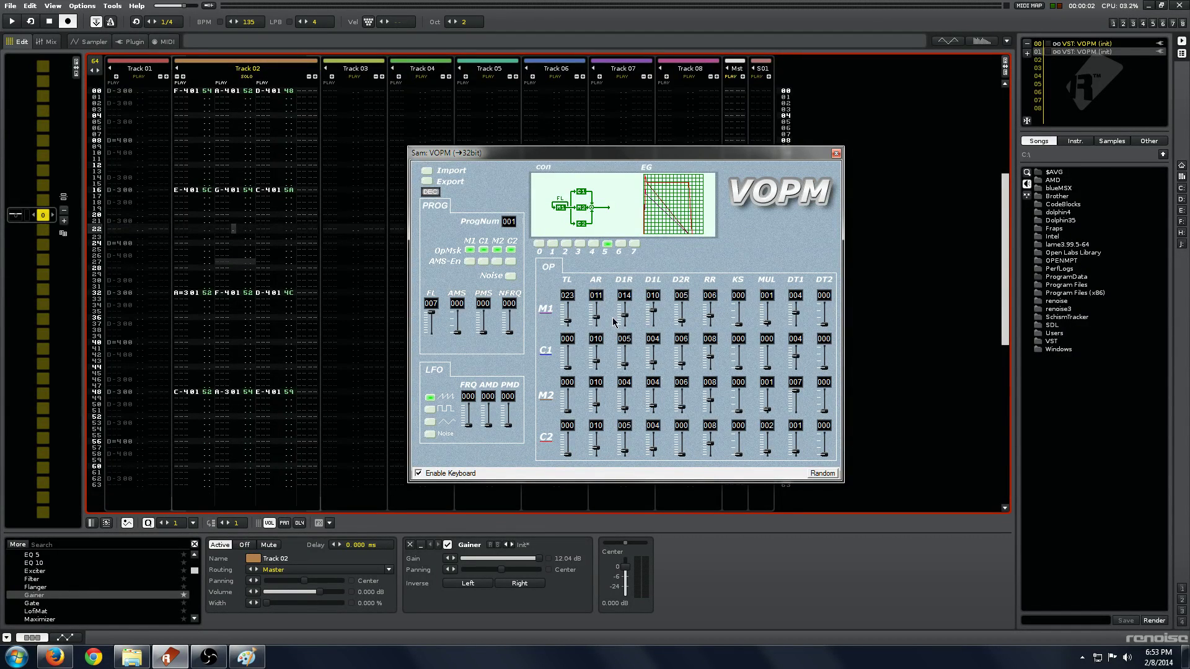
click(292, 317)
key(space)
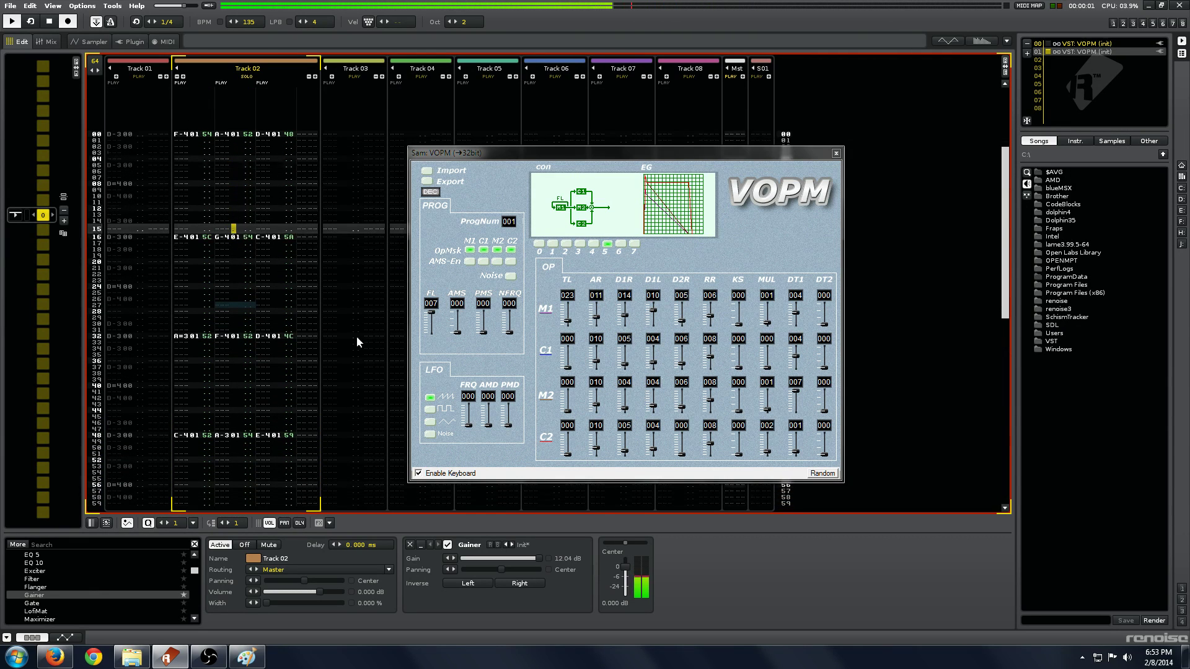
Step: Lower M1's D1L to 7 and further to 4, playing back the chords to compare
drag(653, 310, 657, 316)
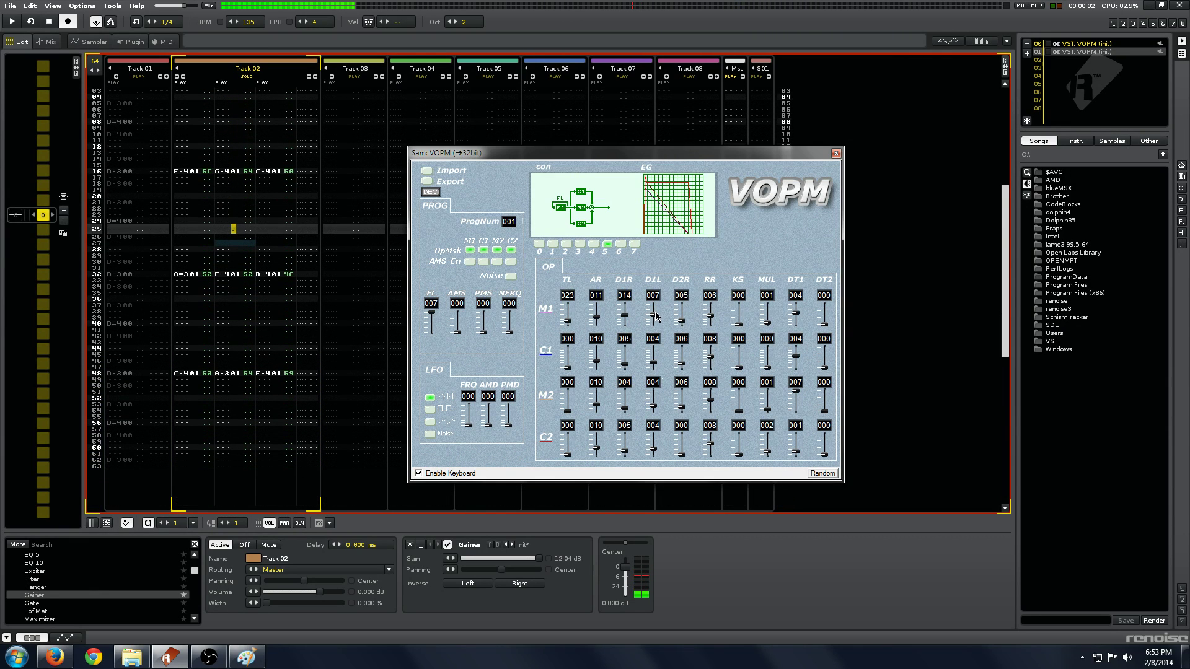
click(259, 314)
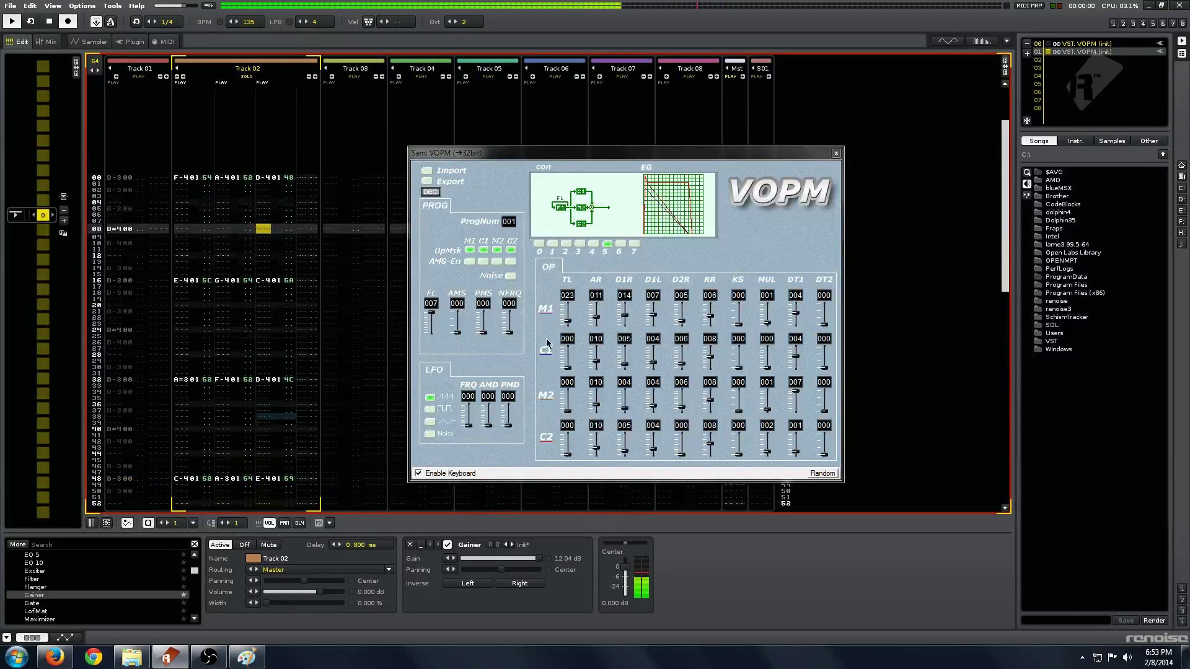
key(space)
click(128, 316)
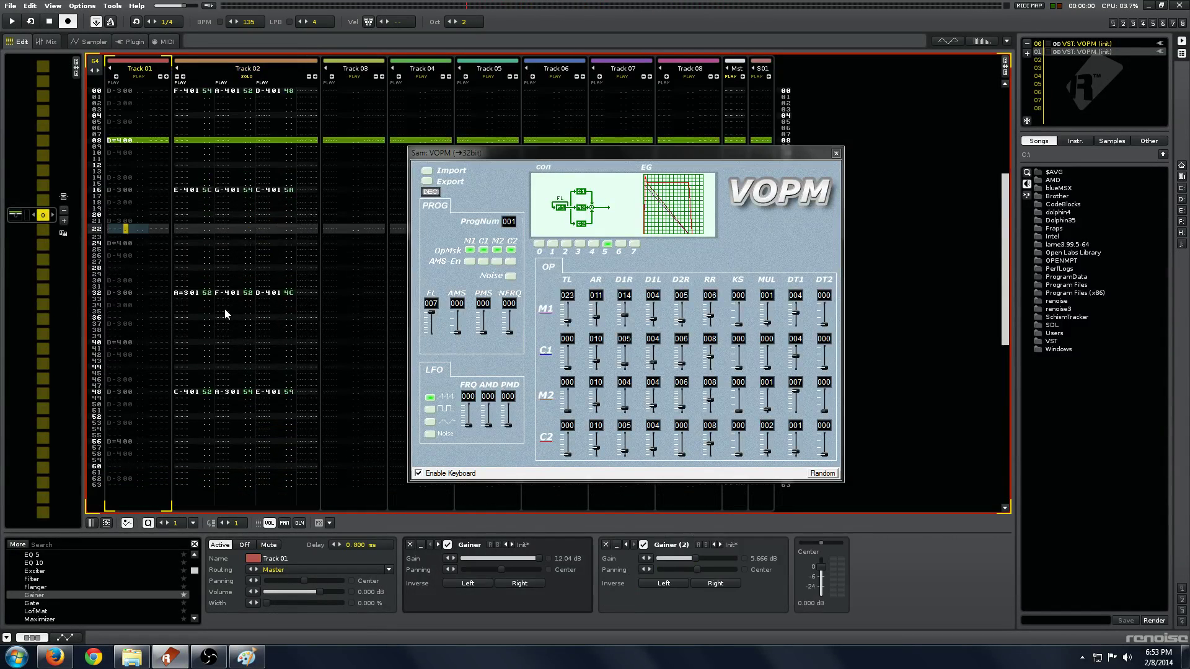
click(225, 309)
key(space)
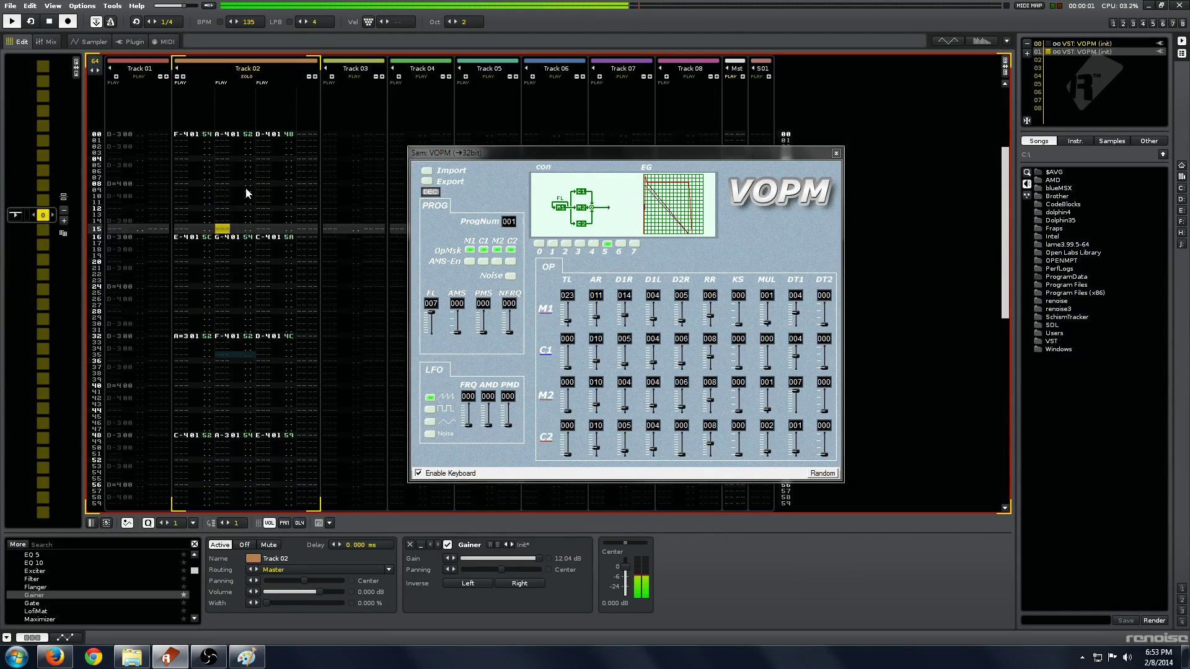
Step: Try M1's AR at 8, 17 and 12, playing back the chords for each value
drag(597, 317, 598, 321)
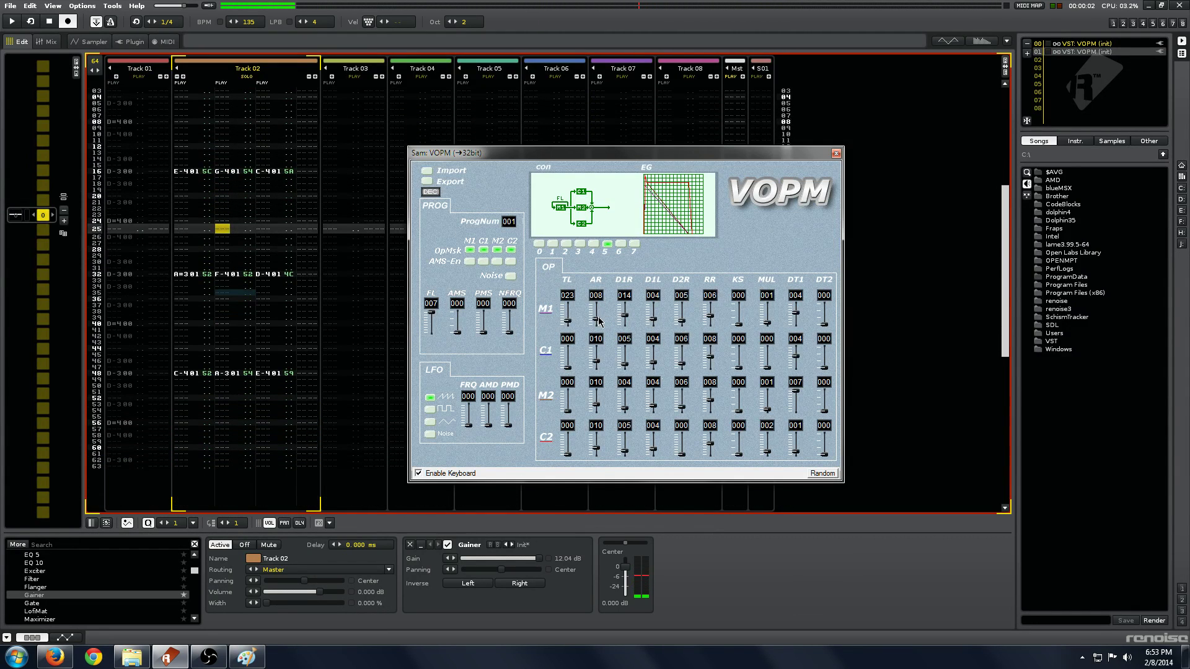
click(272, 303)
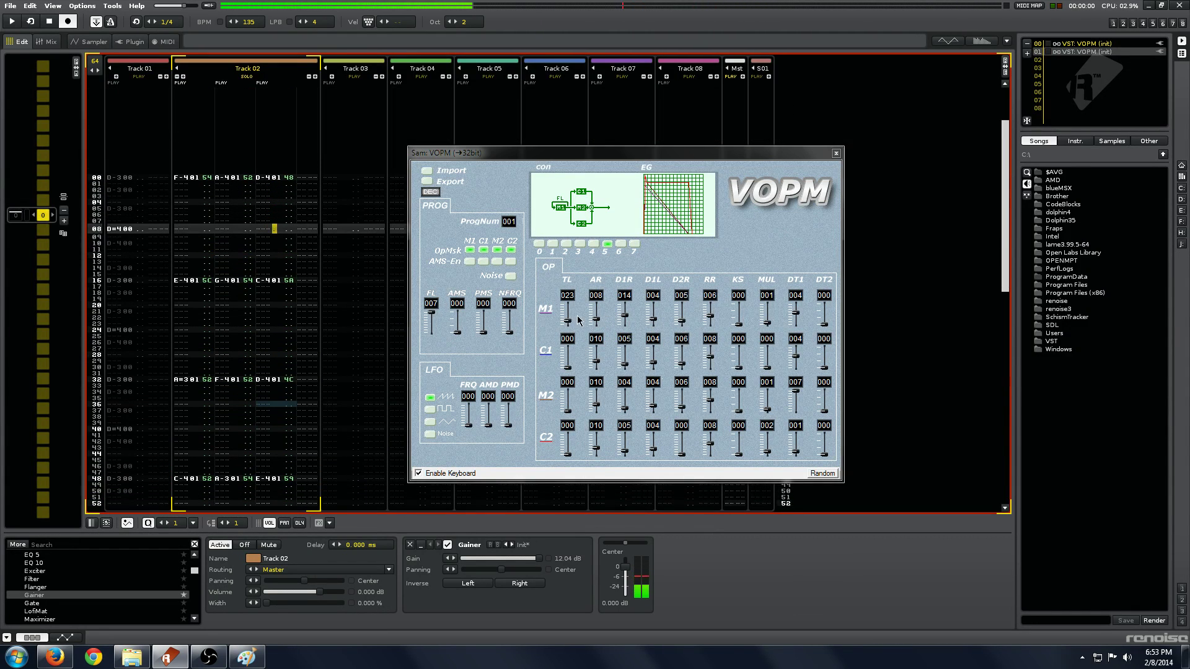
drag(597, 319, 598, 312)
click(264, 331)
key(space)
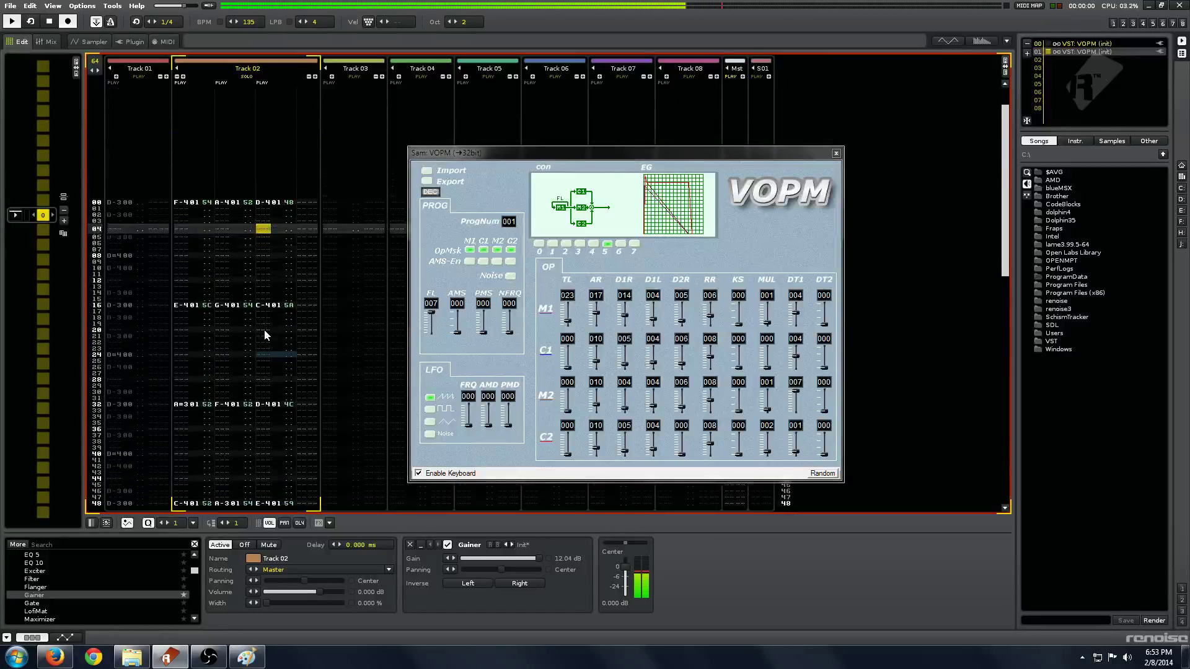
drag(596, 318, 596, 322)
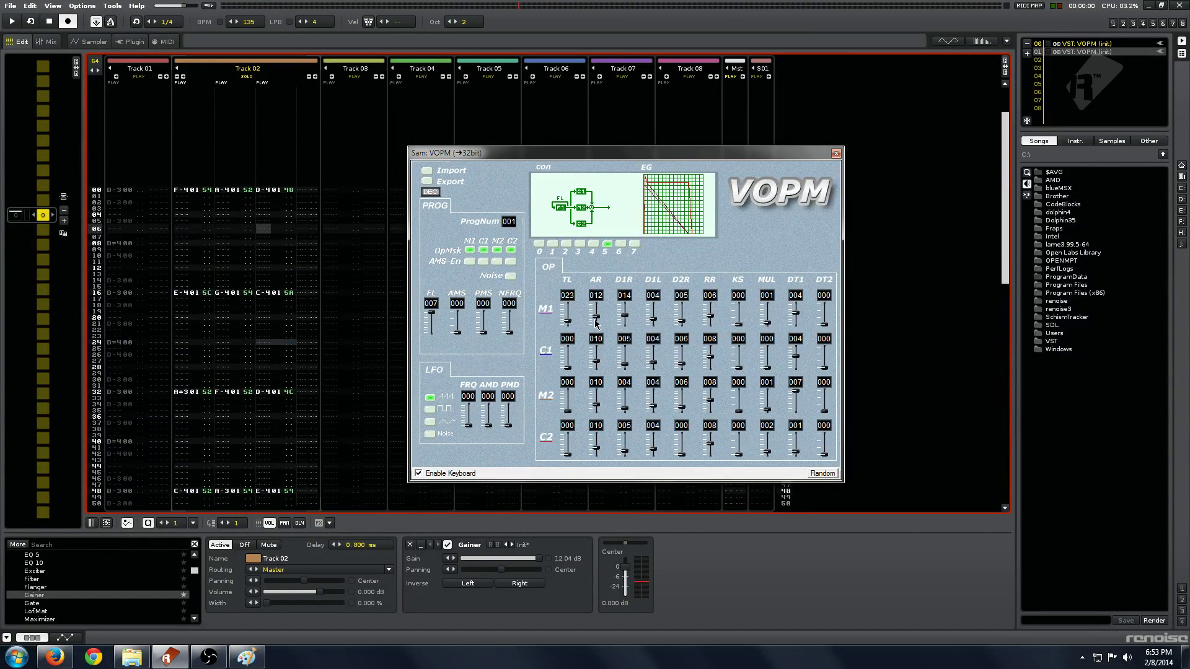
click(231, 338)
key(space)
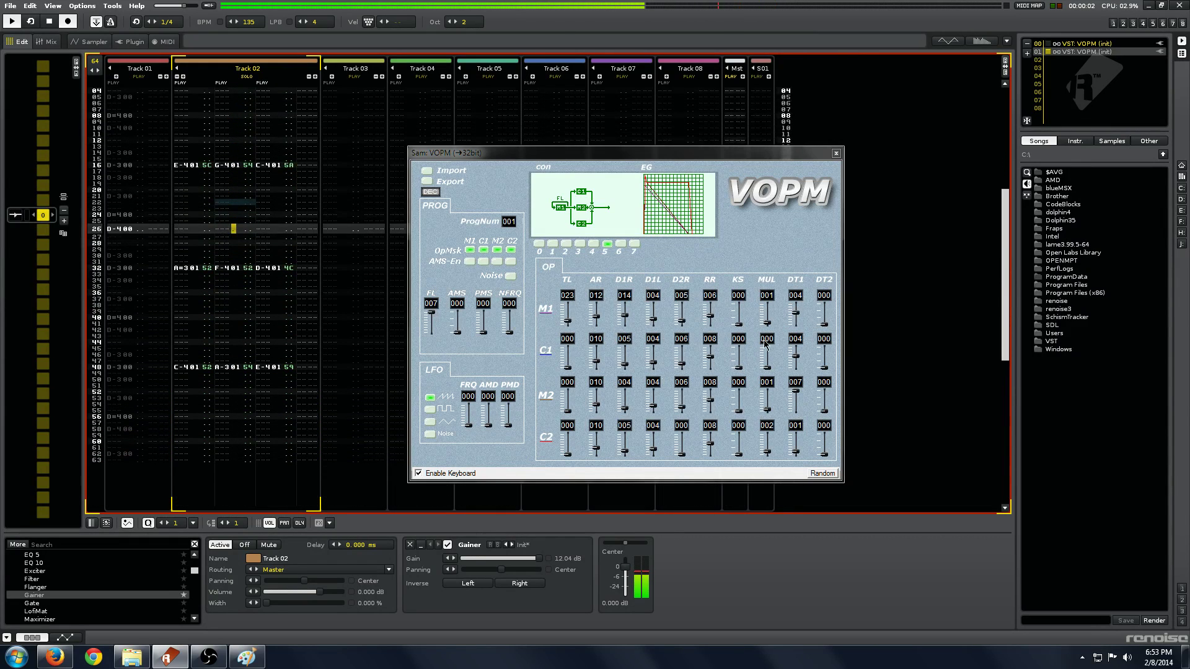
Step: Raise the AR of C1, M2 and C2 to 14 and play back the chords
drag(597, 363, 599, 351)
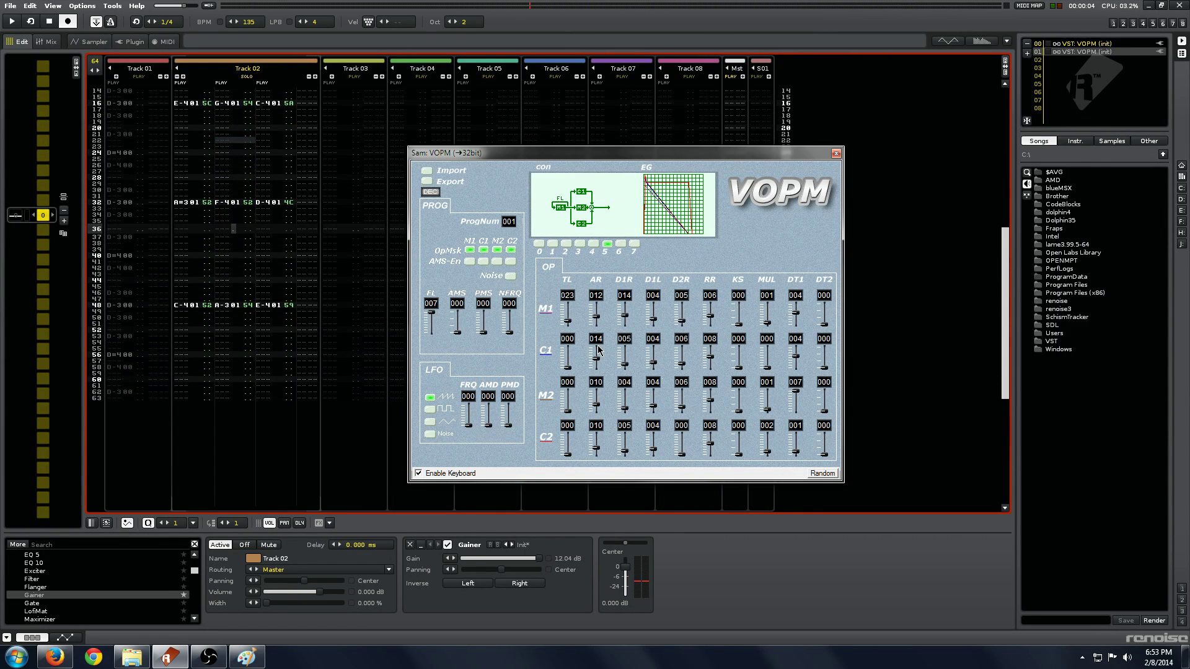
click(598, 397)
click(601, 437)
click(603, 437)
click(241, 338)
key(space)
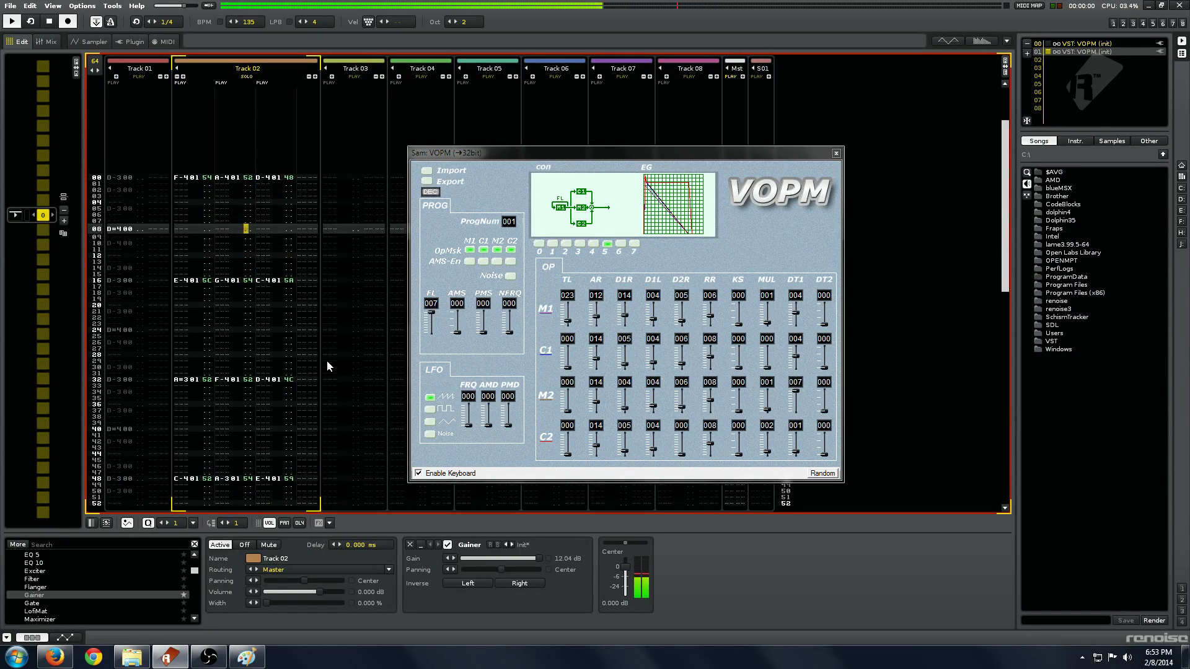
Step: Set M1's TL to 25 and its AR to 14 while the chords play
click(563, 322)
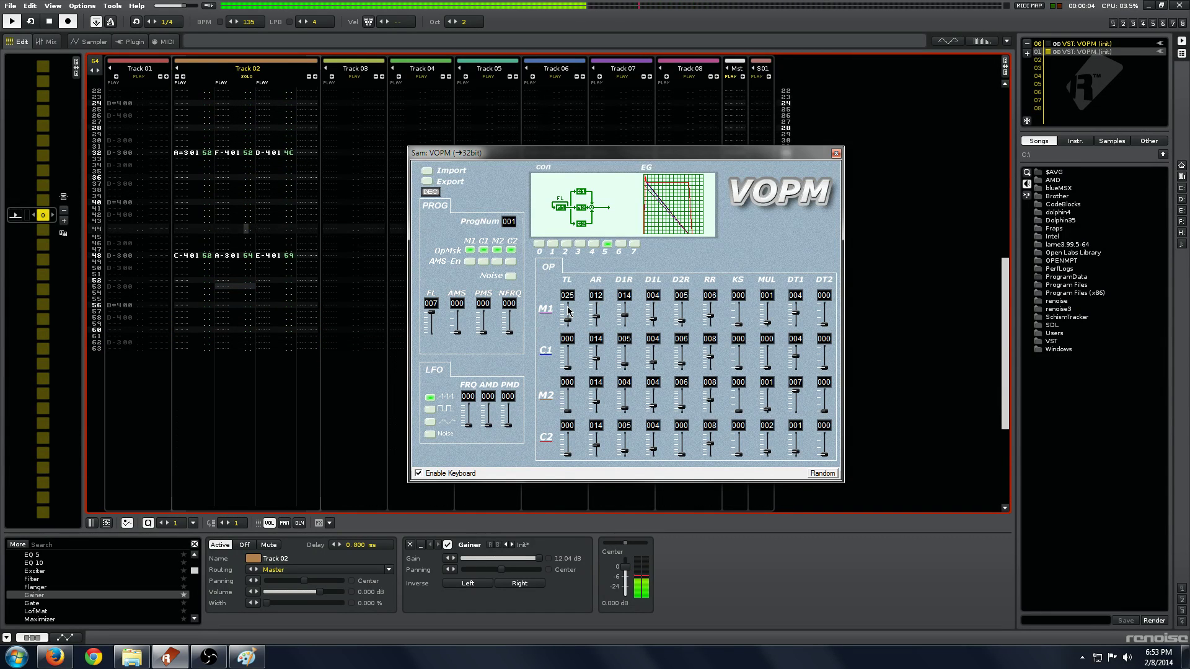
click(596, 322)
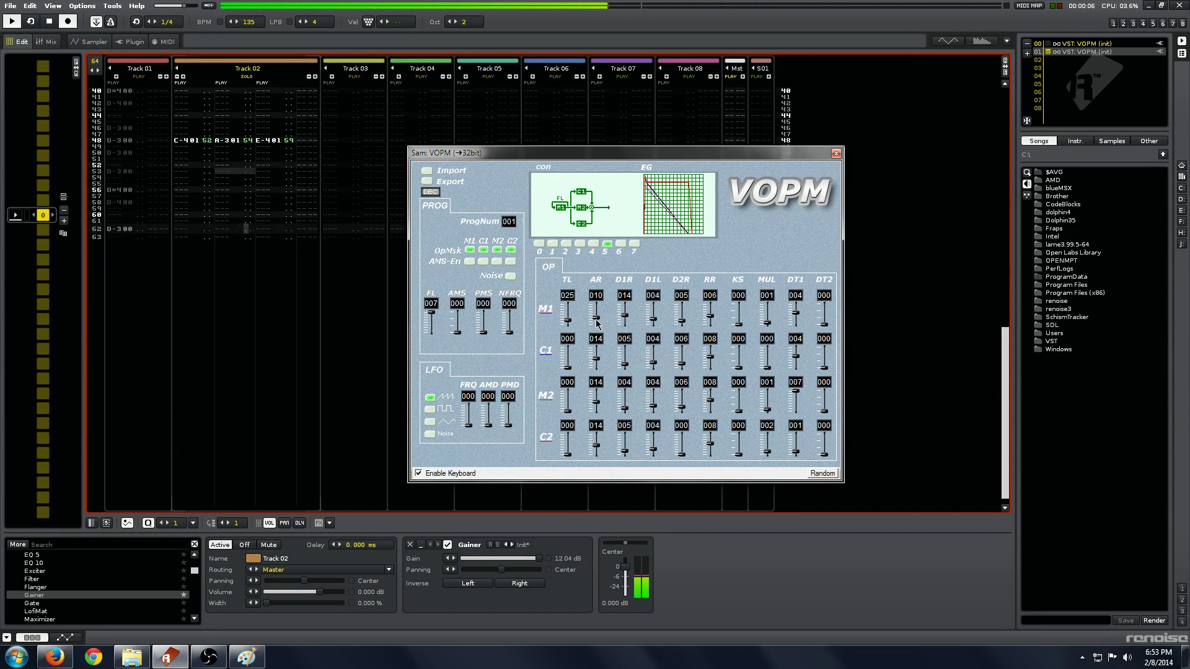
click(599, 313)
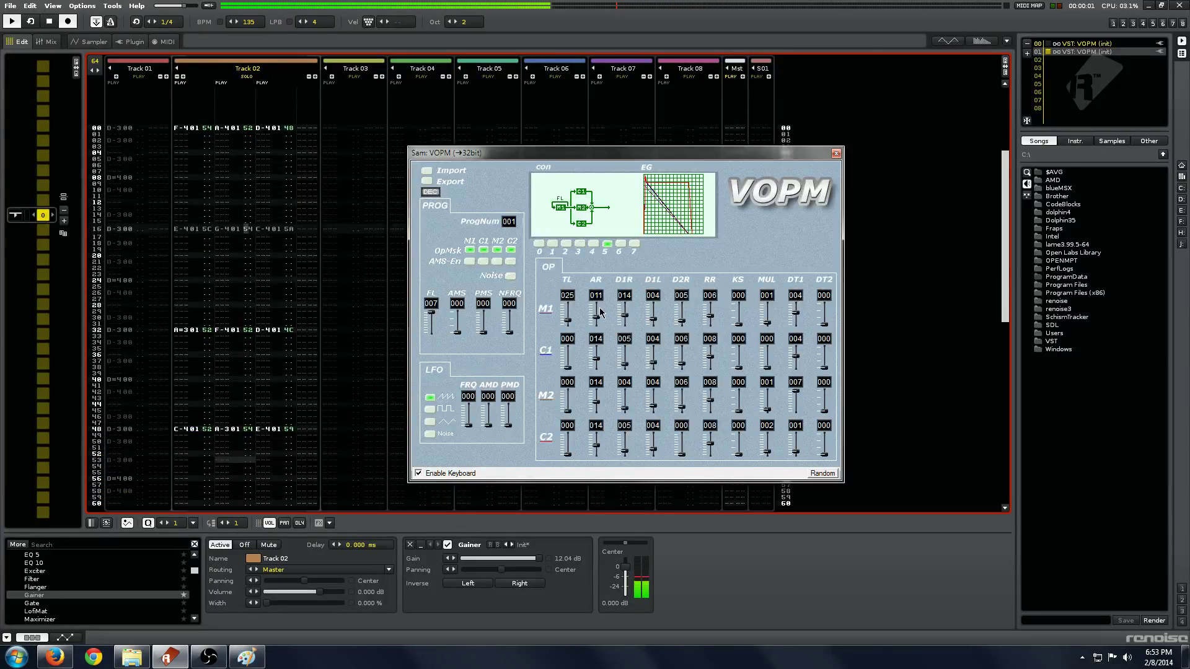
click(599, 313)
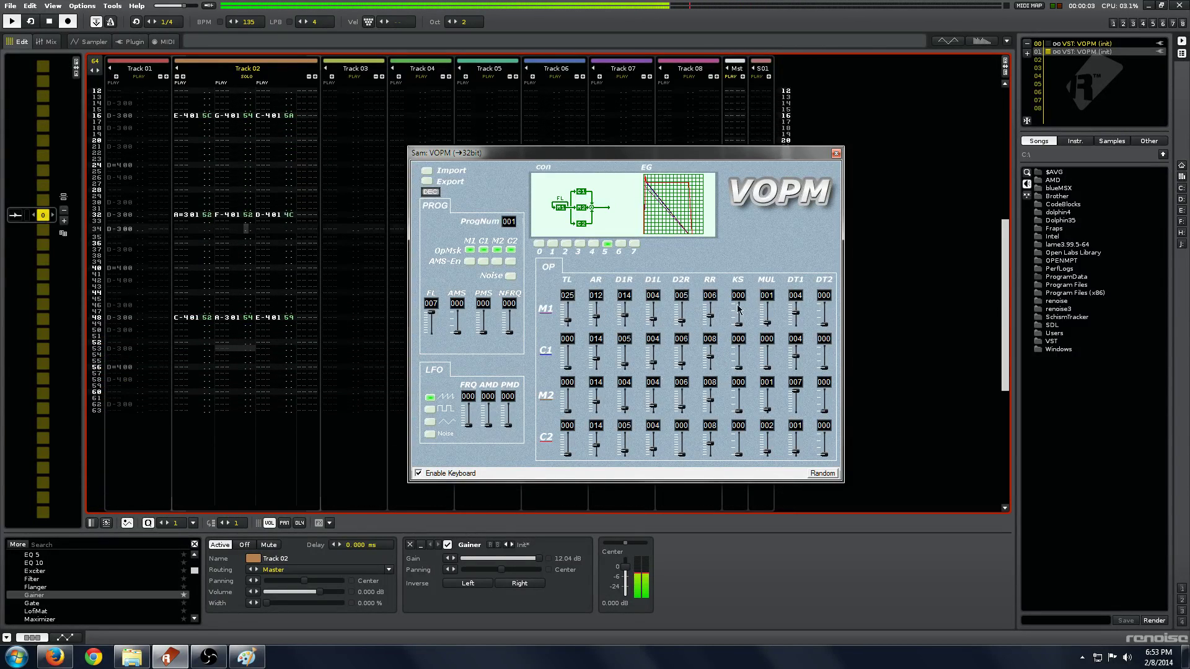
click(598, 306)
click(598, 307)
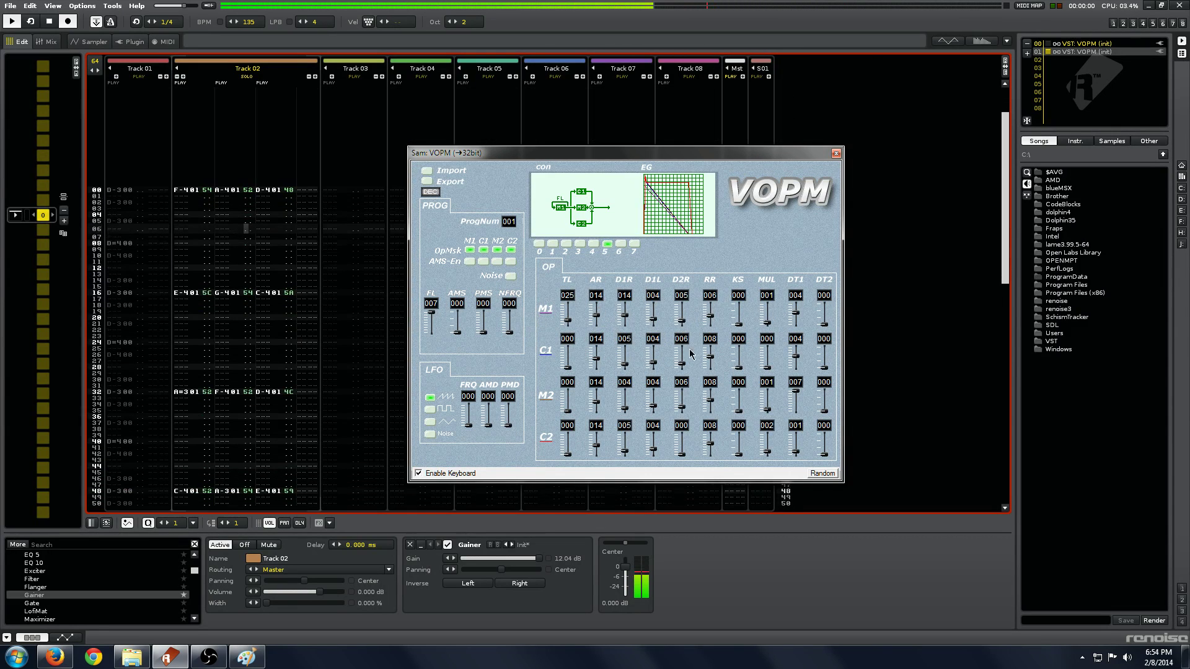
Step: Stop playback, enable AMS for M1 in the second VOPM instance, and set AMS to 1 and PMS to 2
click(263, 229)
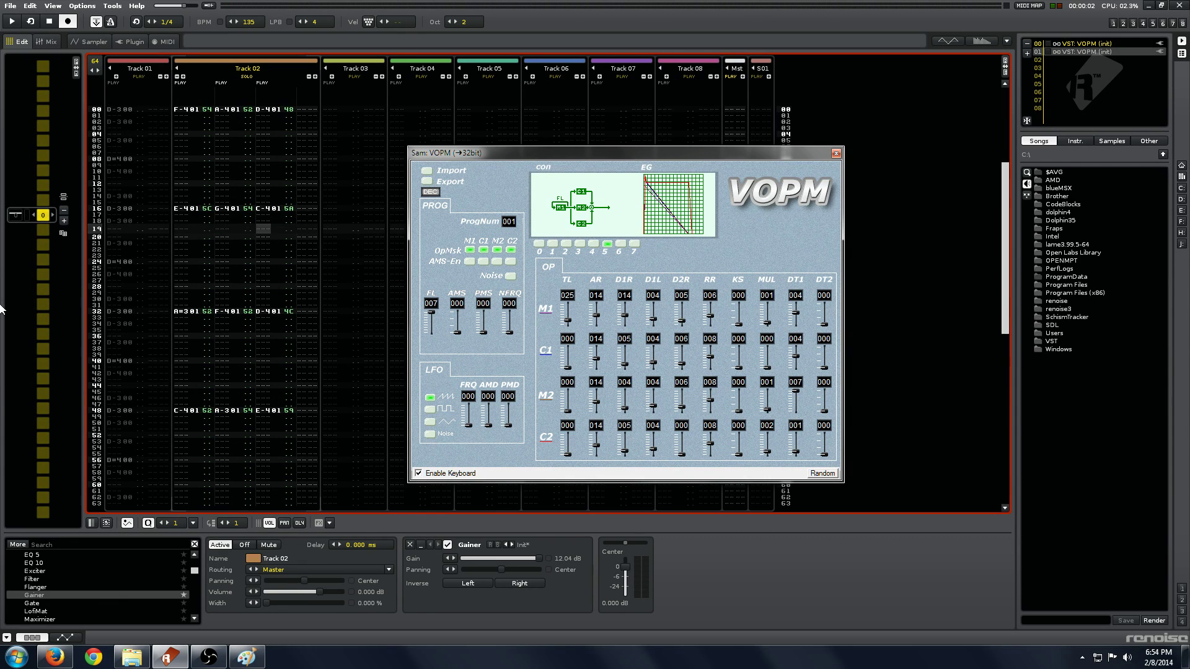
click(223, 254)
scroll(316, 256, up, 3)
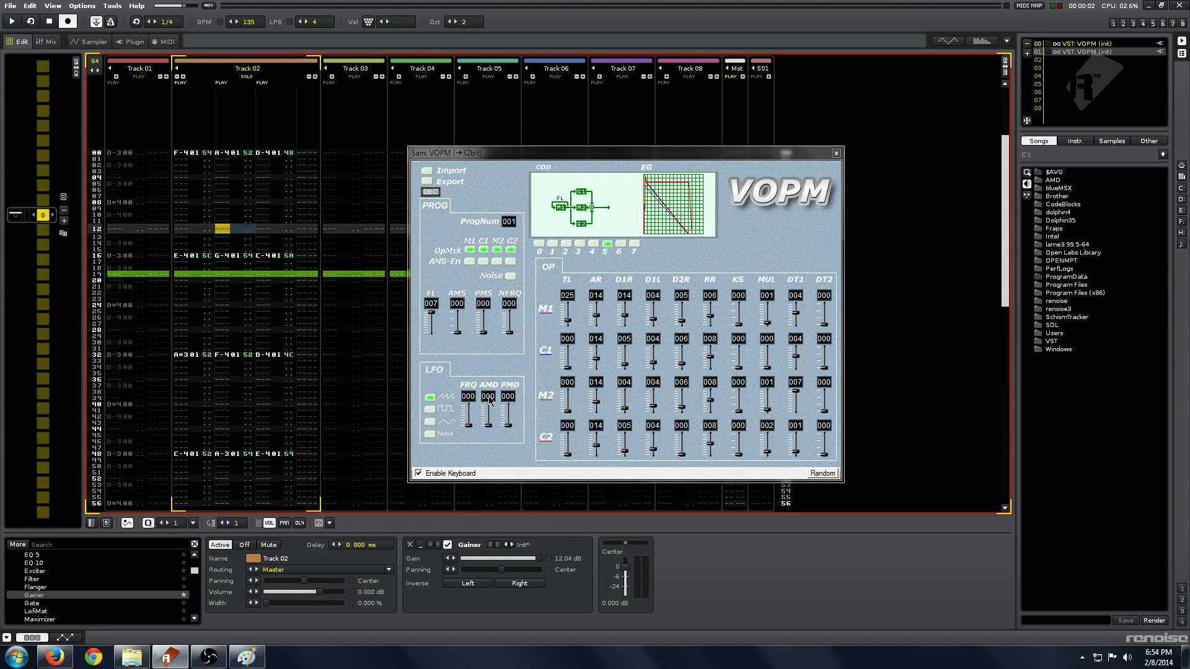
click(471, 262)
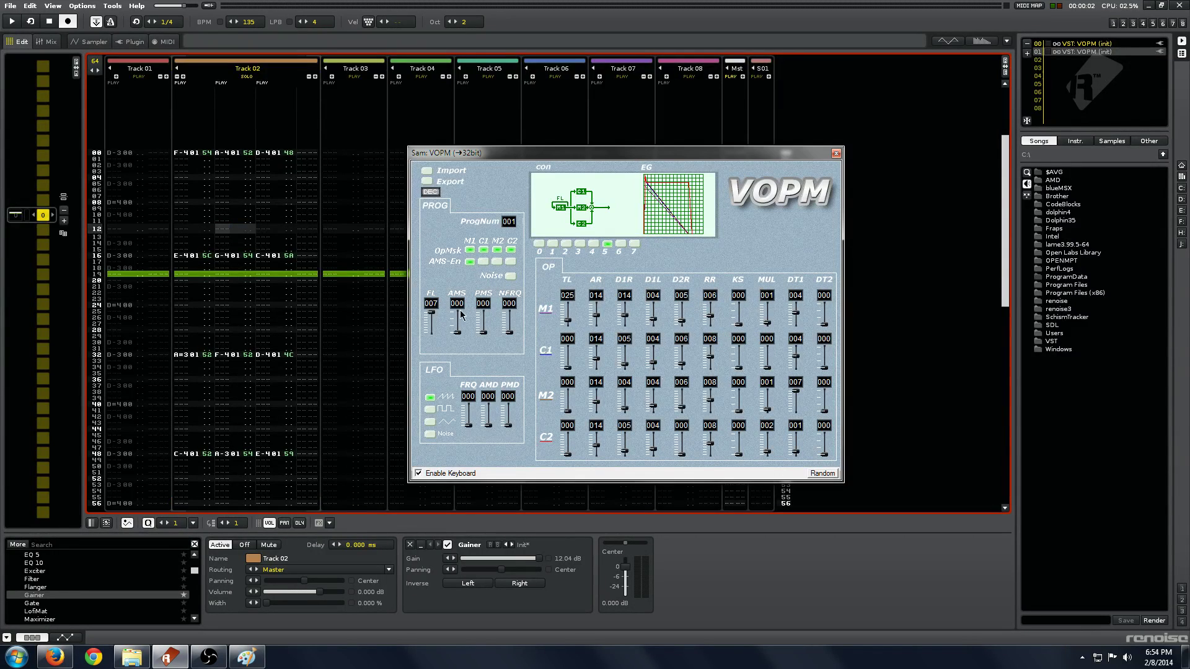
drag(457, 335, 460, 321)
drag(484, 329, 484, 324)
Step: Set the LFO to the triangle wave with FRQ 169, AMD 53 and PMD 53, and play back the chords
drag(473, 425, 473, 417)
drag(508, 425, 508, 416)
click(281, 388)
key(space)
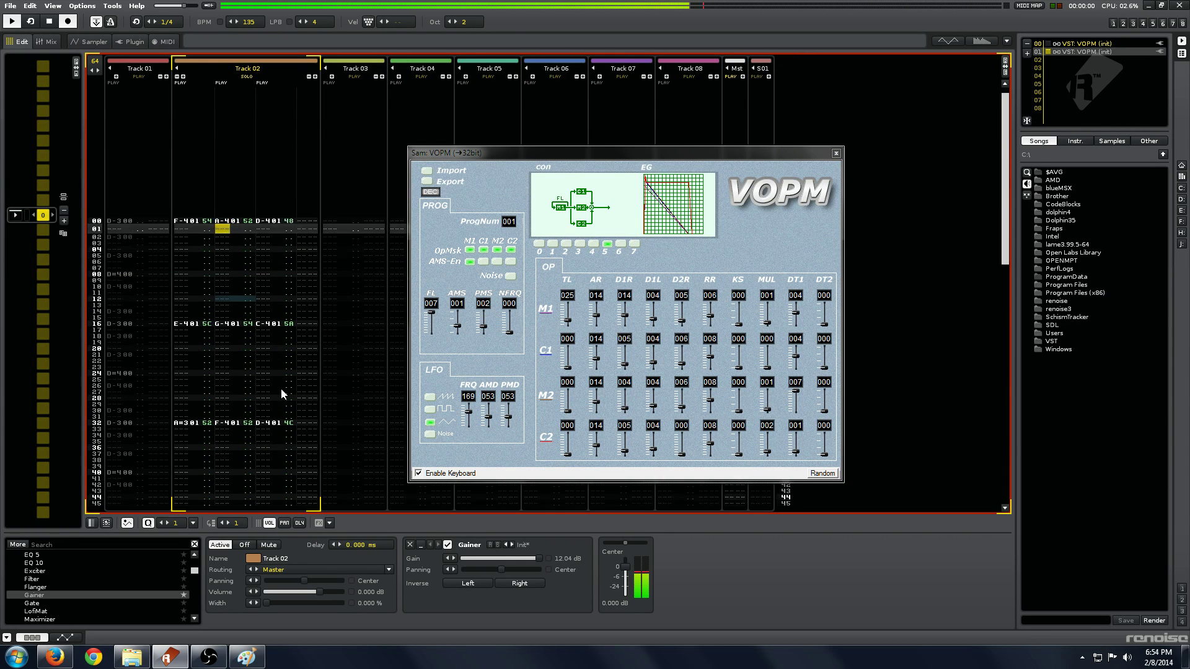
Step: Try the LFO's PMD at 73, raise PMS to 3 and settle PMD at 50 while the chords play
drag(510, 419, 512, 417)
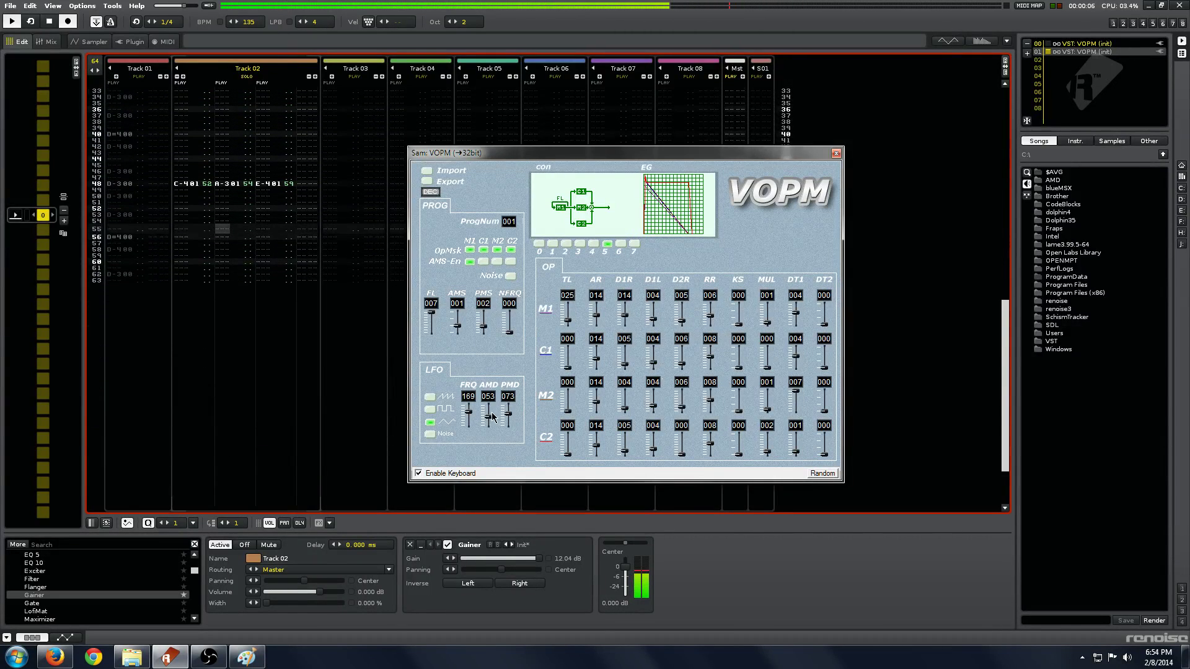
drag(484, 328, 484, 324)
drag(509, 413, 512, 421)
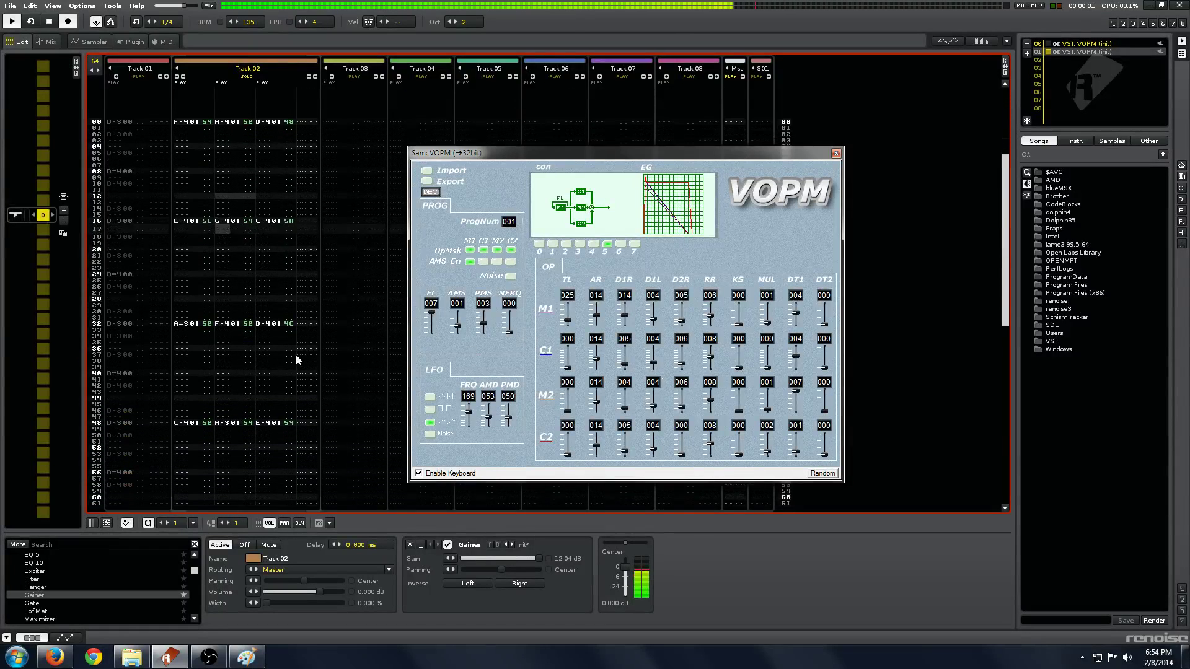
click(207, 352)
key(space)
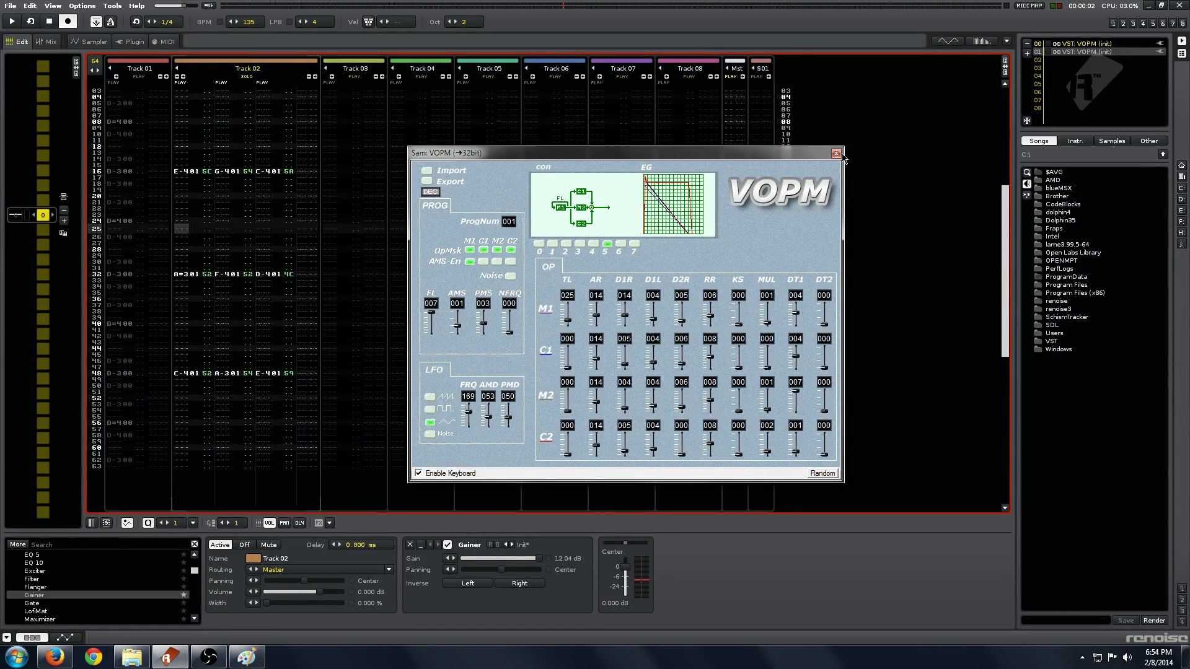
Step: Close the VOPM editor, unsolo Track 02 and lower its Gainer to 8.691 dB while the whole pattern plays
click(836, 153)
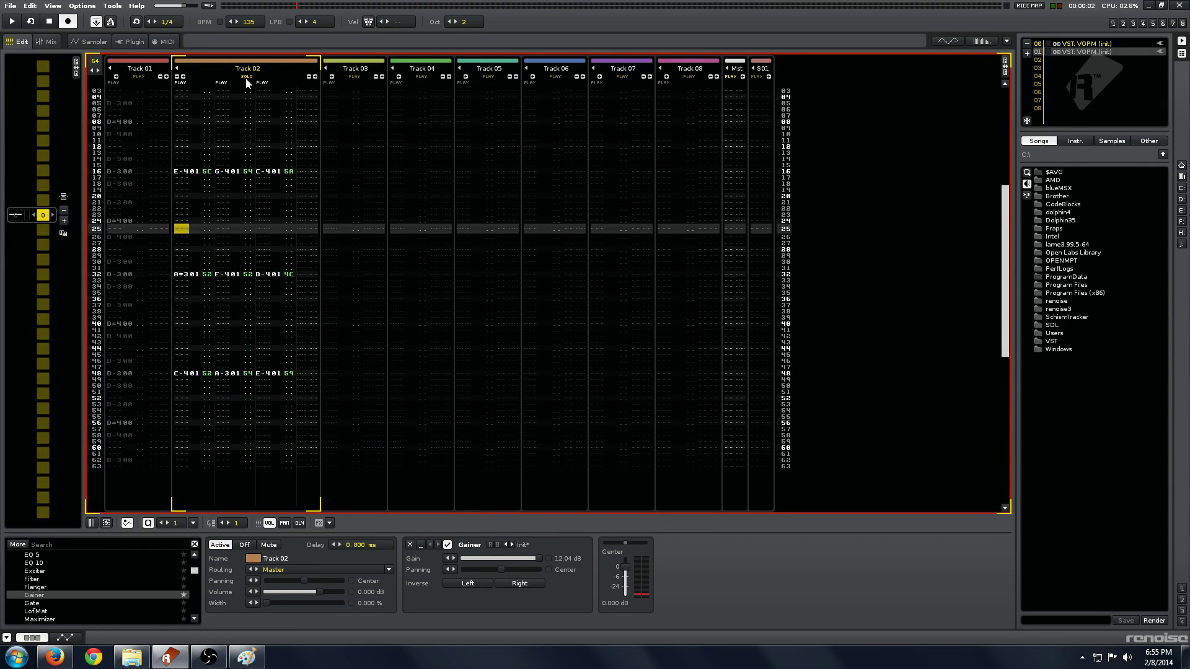
key(space)
key(shift+Tab)
key(Tab)
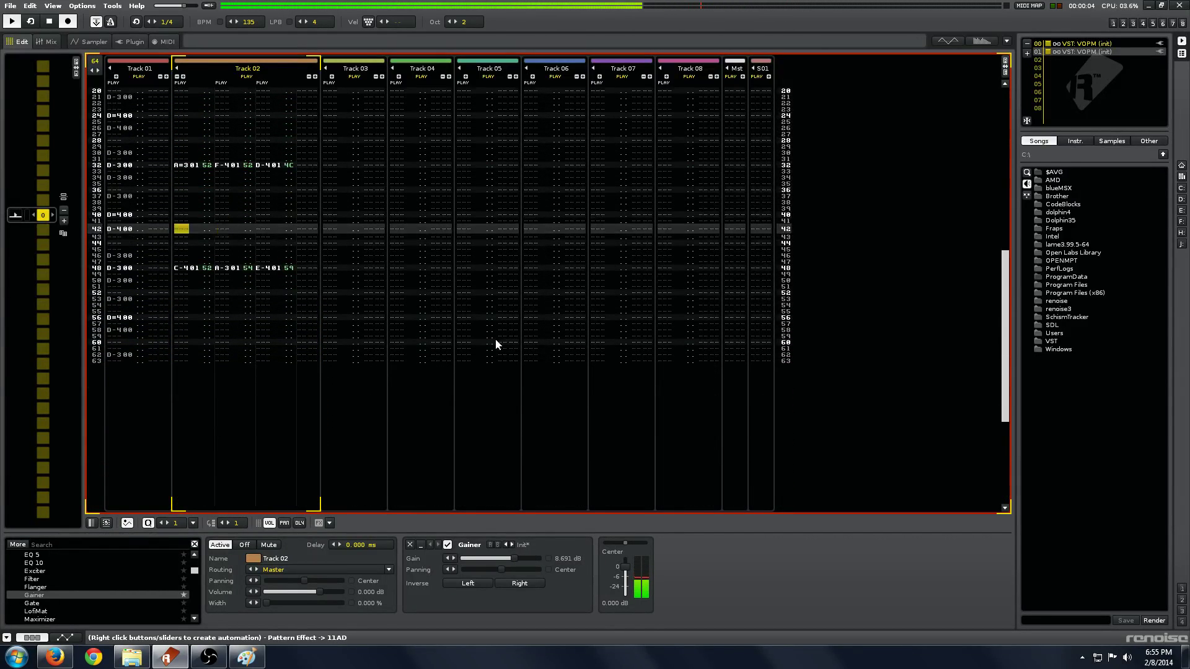
key(ctrl+Right)
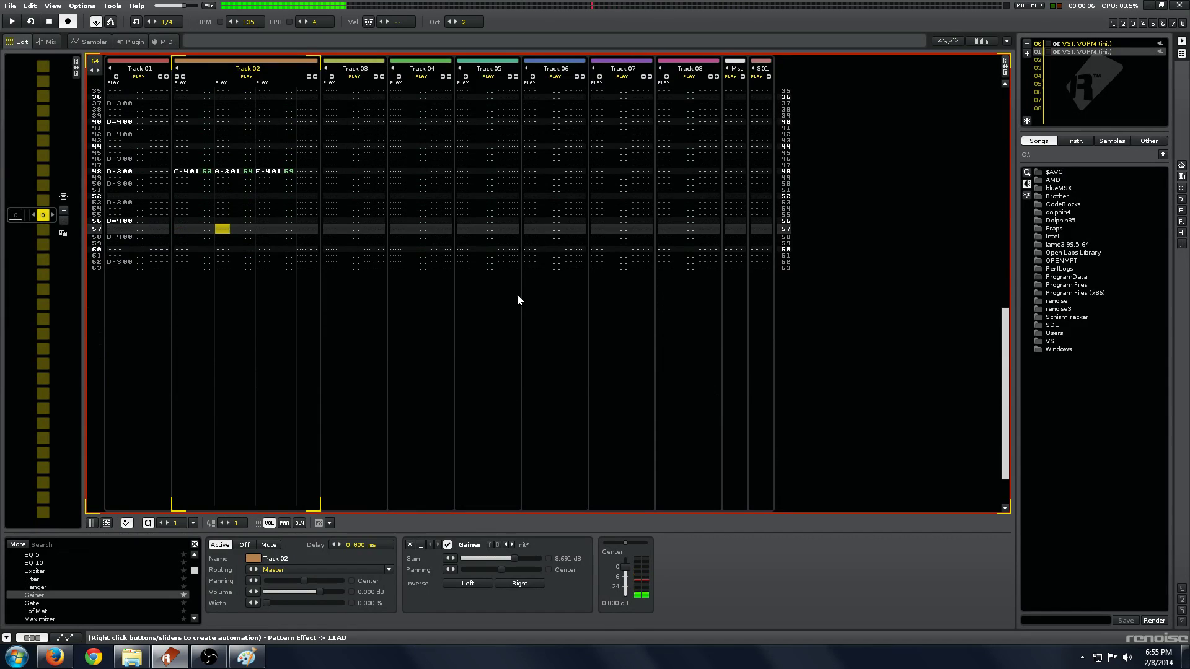
scroll(518, 295, down, 7)
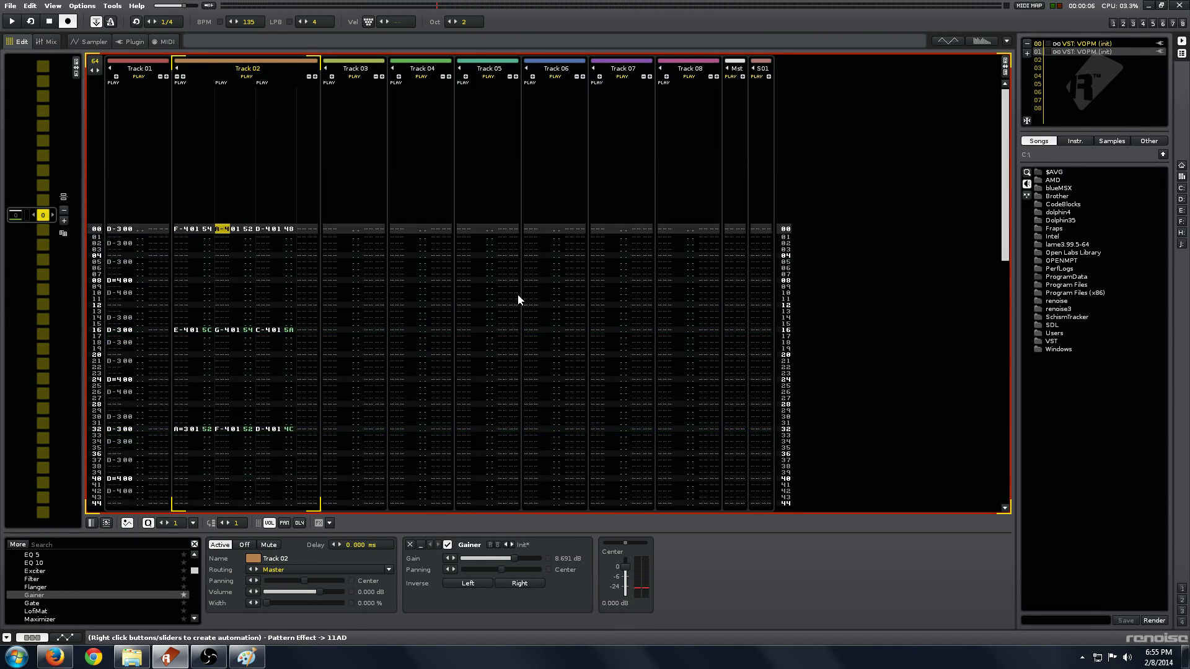
Step: Reopen the second VOPM instance's editor and review the AR, D1R and D1L envelope sketch in Paint
double_click(1089, 51)
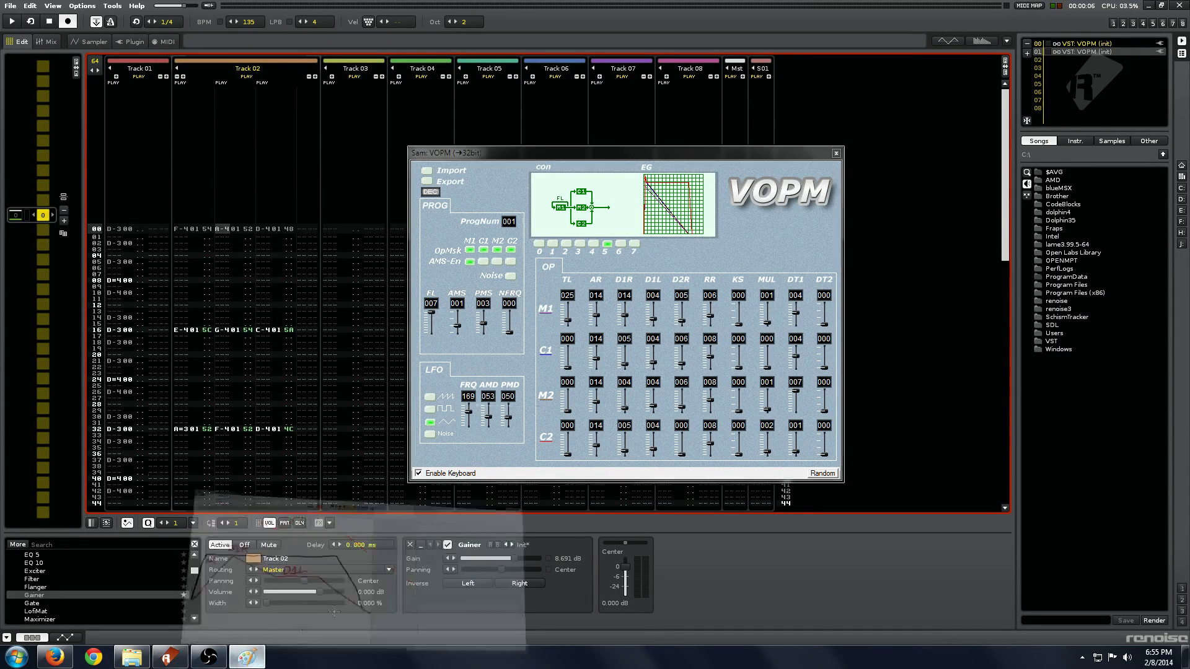
click(247, 657)
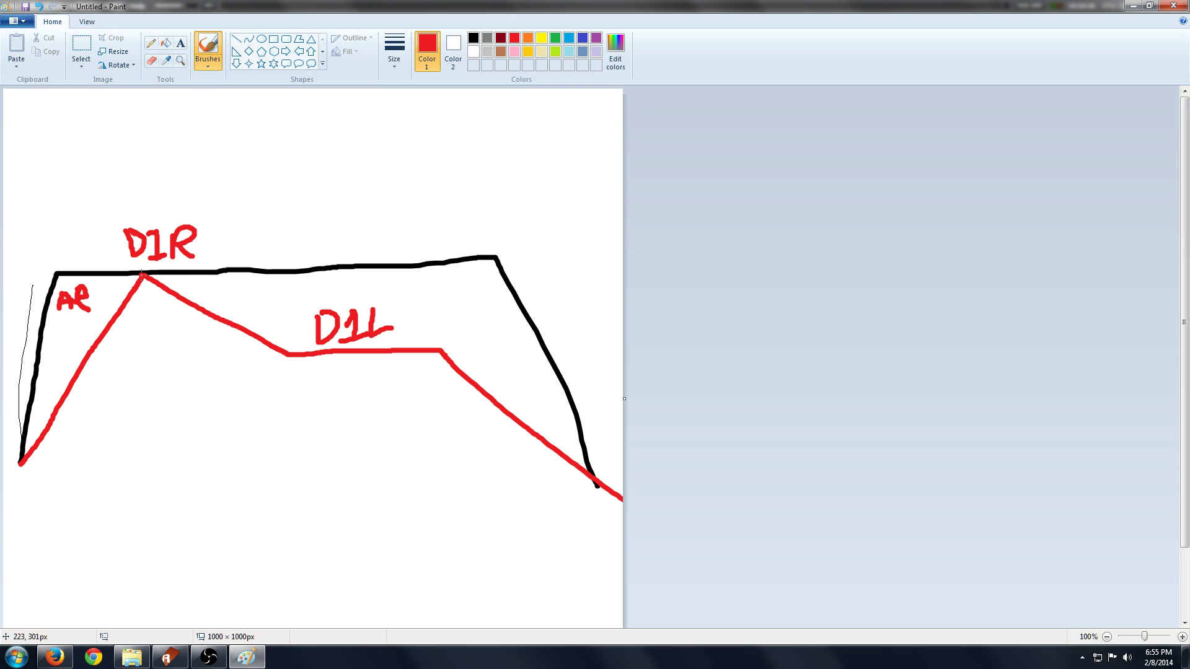
click(1132, 5)
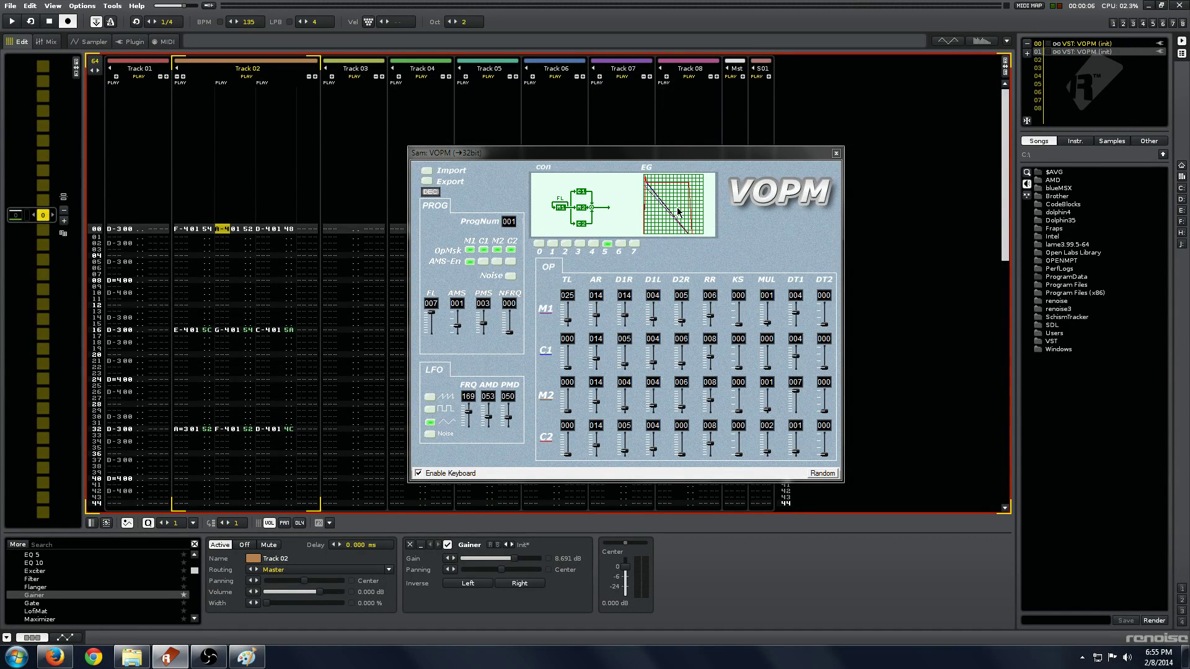
Step: Play the bass line on Track 01 in solo and move the solo to the chords on Track 02
click(227, 271)
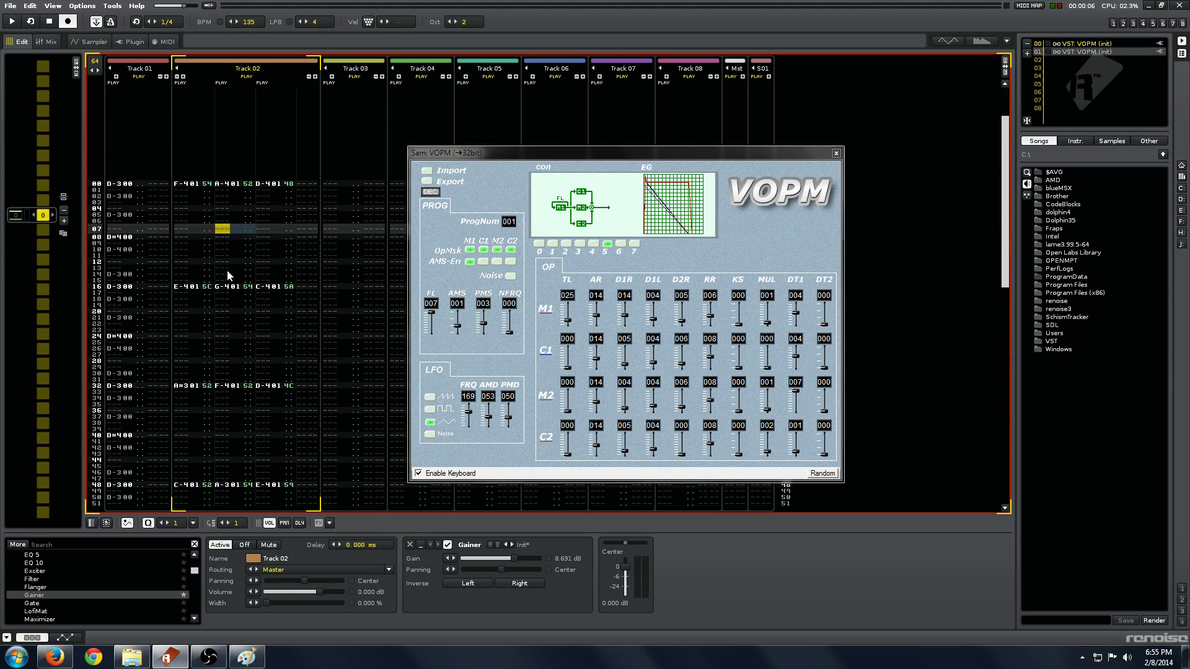
right_click(141, 76)
key(space)
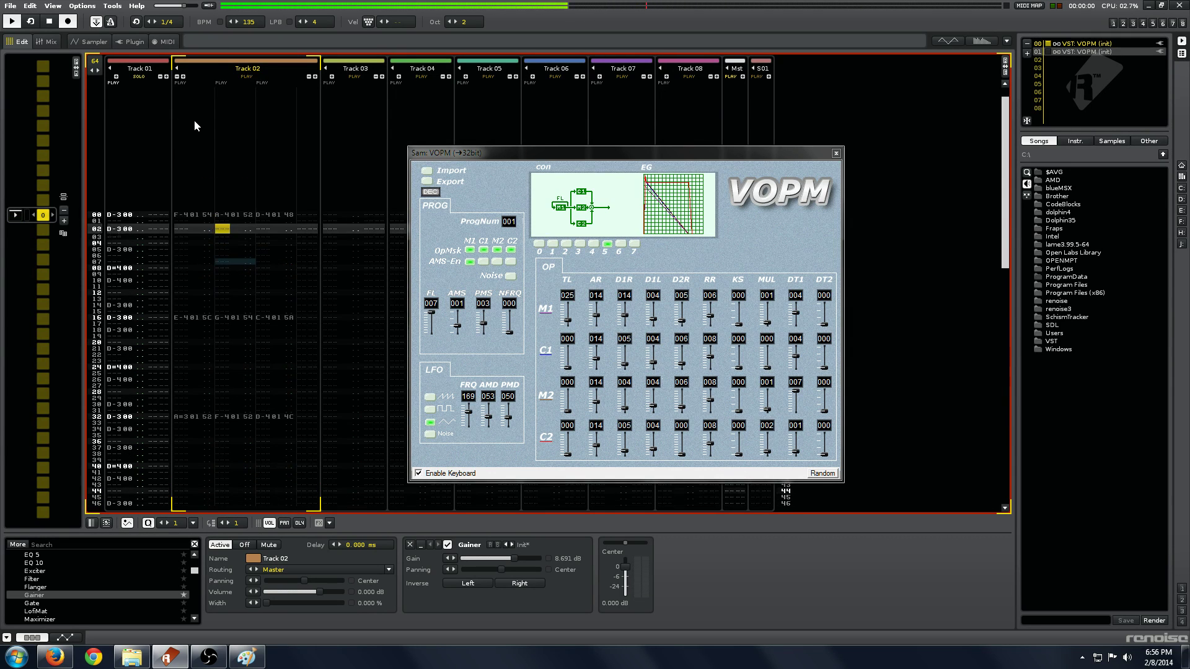
right_click(138, 77)
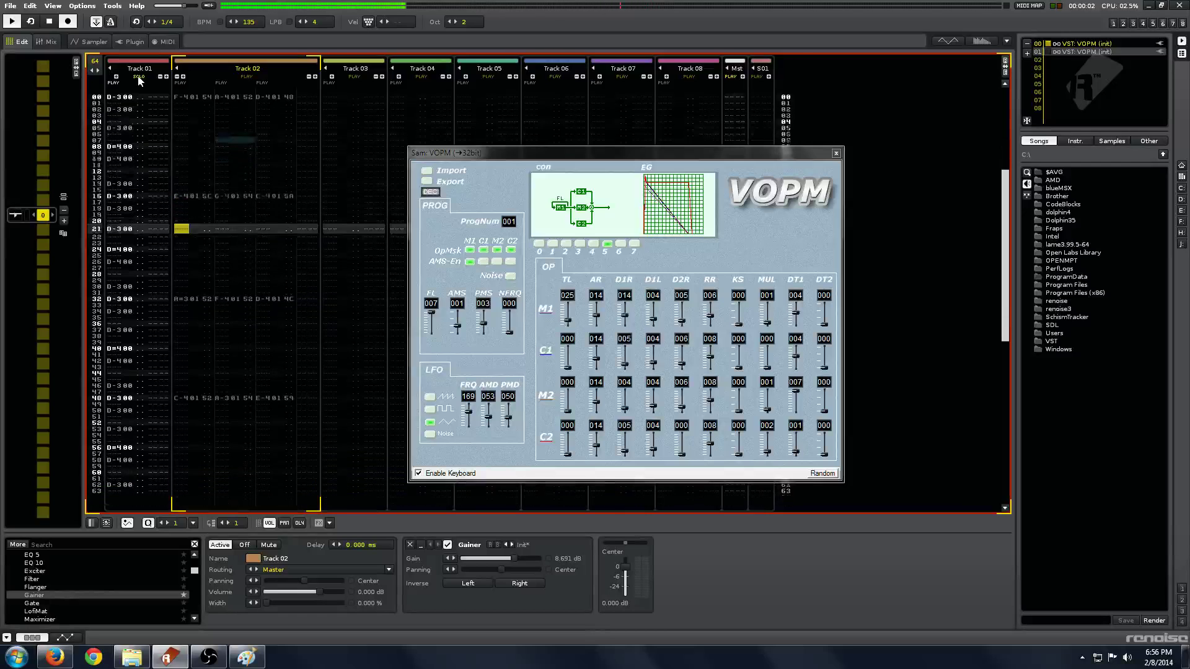
right_click(248, 78)
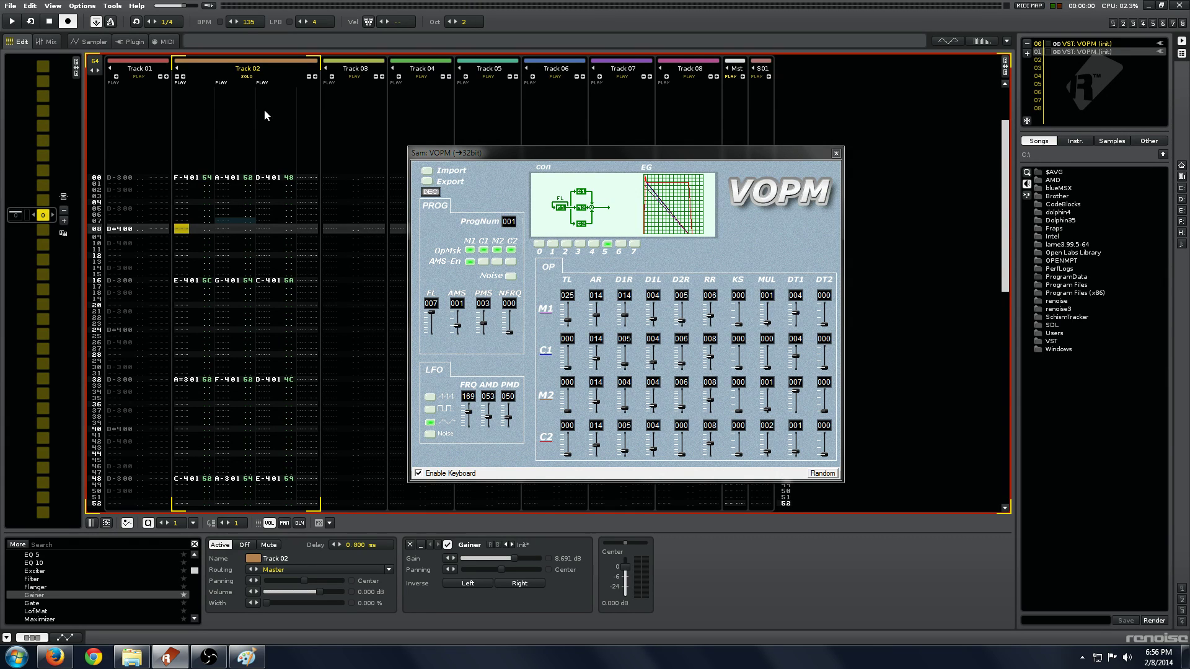
Step: Set the chord patch's FL to 0, unsolo Track 02 and play back both tracks together
drag(434, 317, 433, 335)
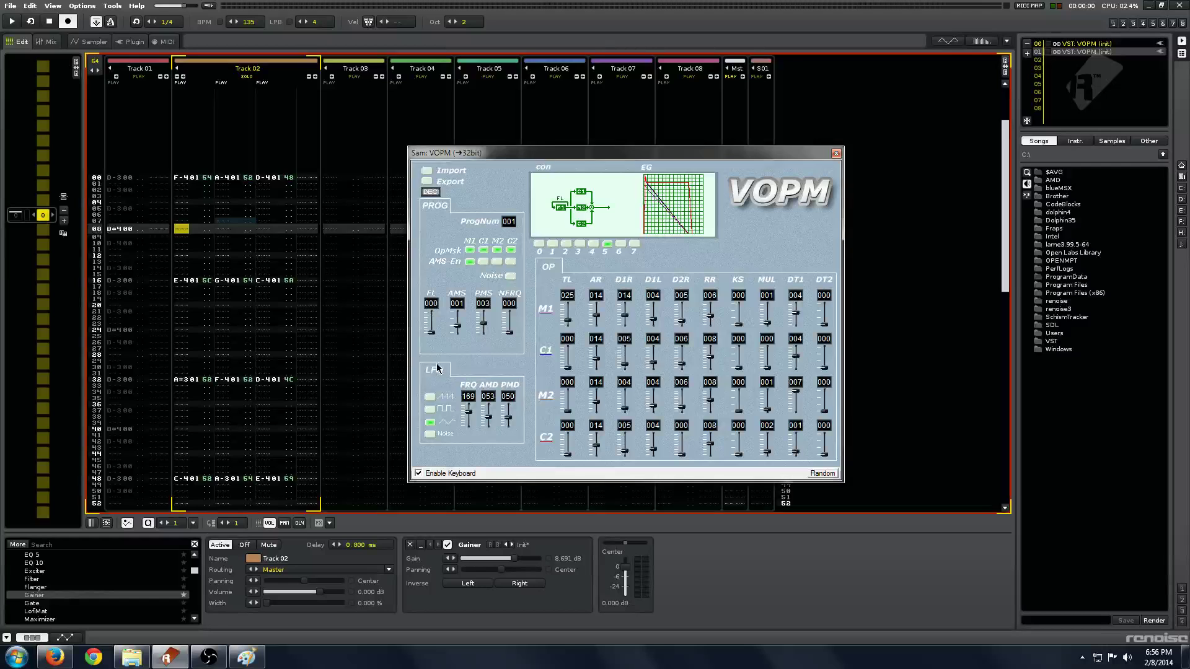
click(247, 80)
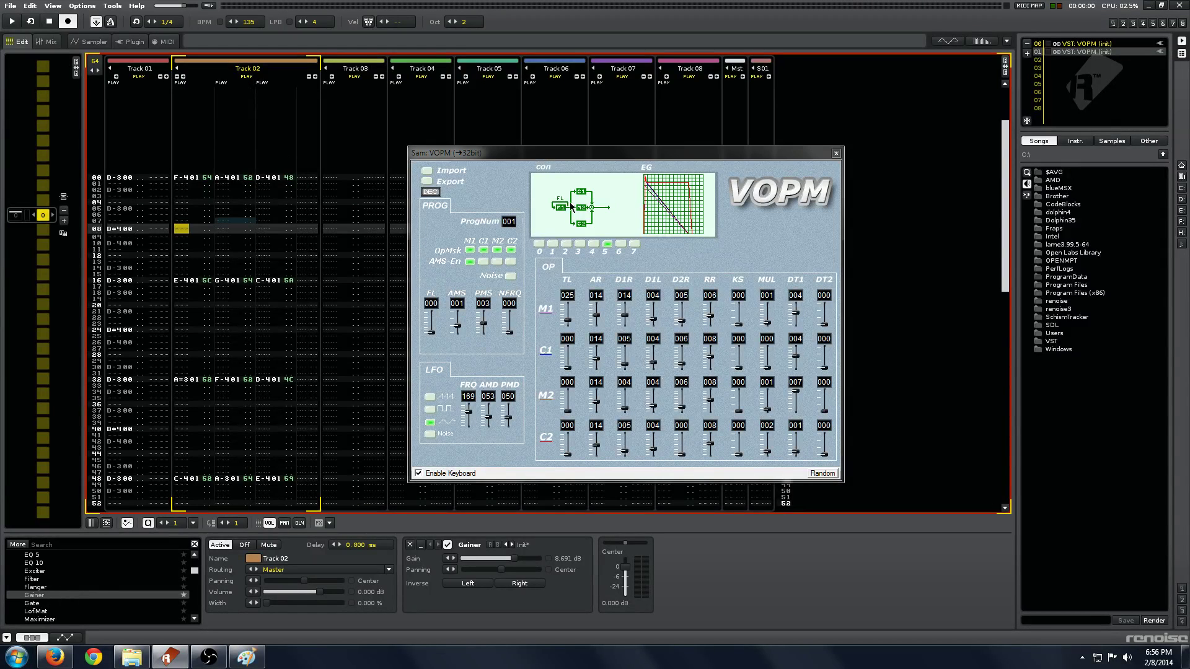
click(310, 283)
key(space)
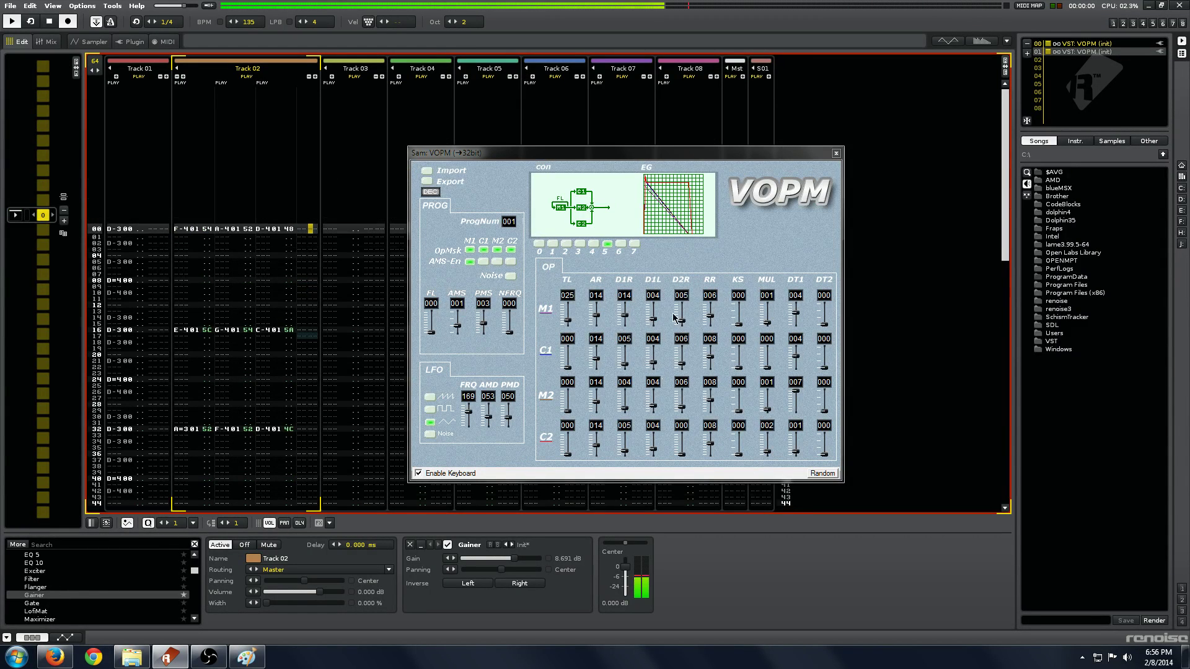
Step: Raise M1's MUL to 9 during playback, stop the pattern and close the VOPM editor
drag(768, 324, 770, 314)
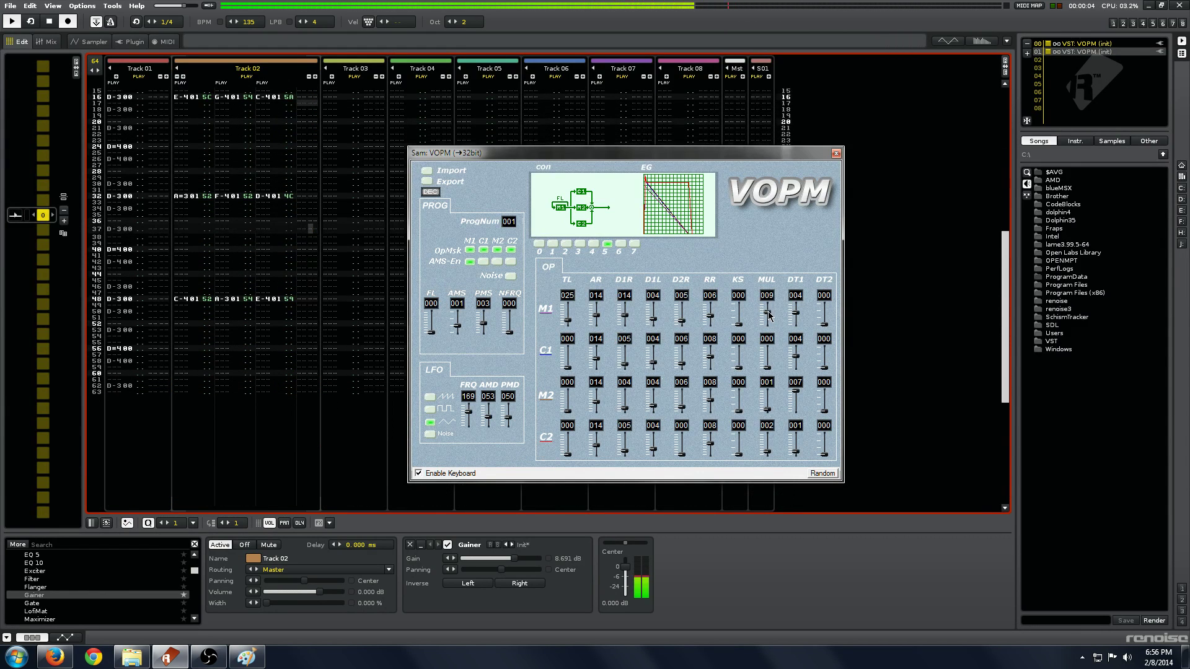
click(253, 276)
key(space)
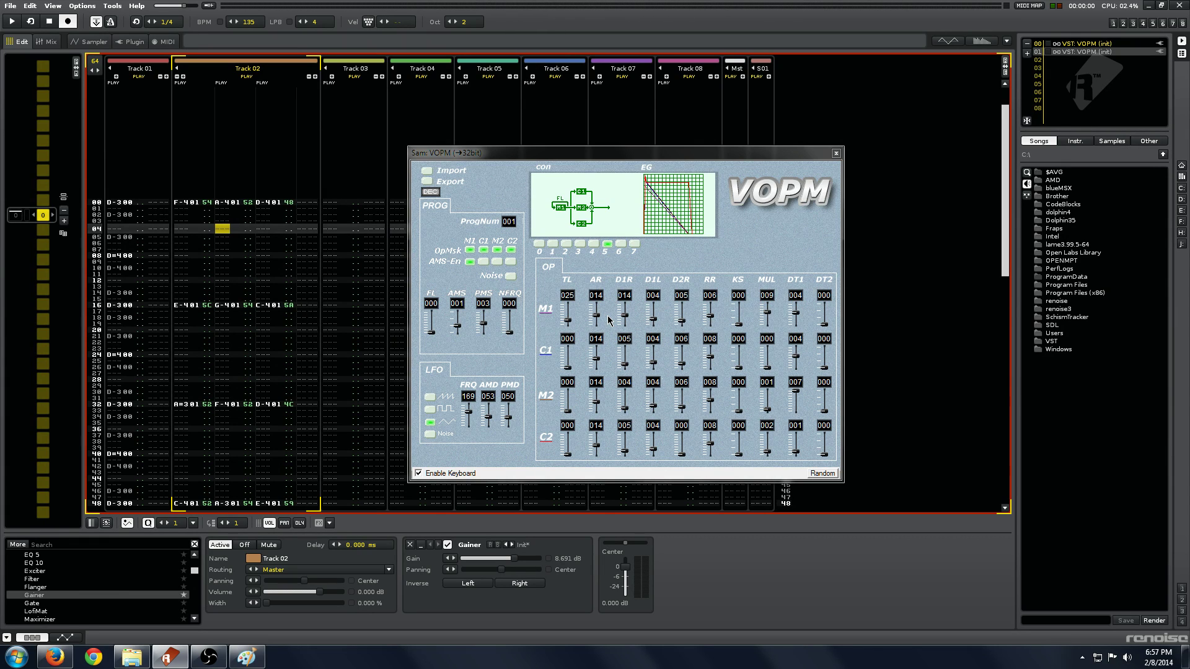
click(836, 154)
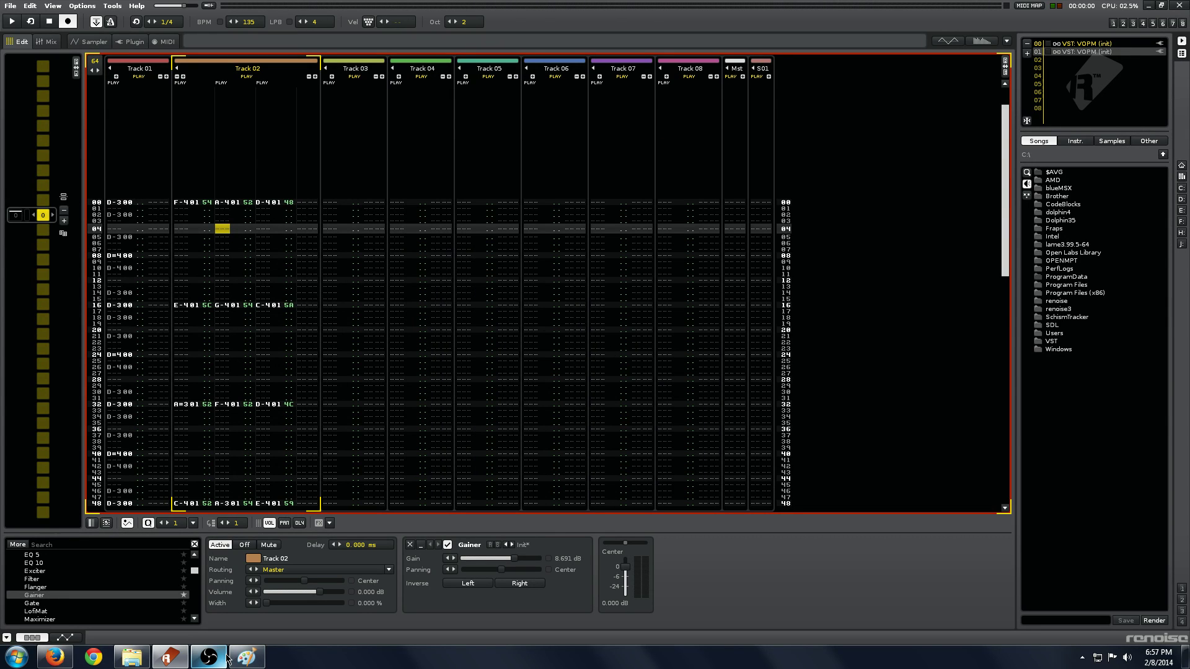
mouse_move(222, 662)
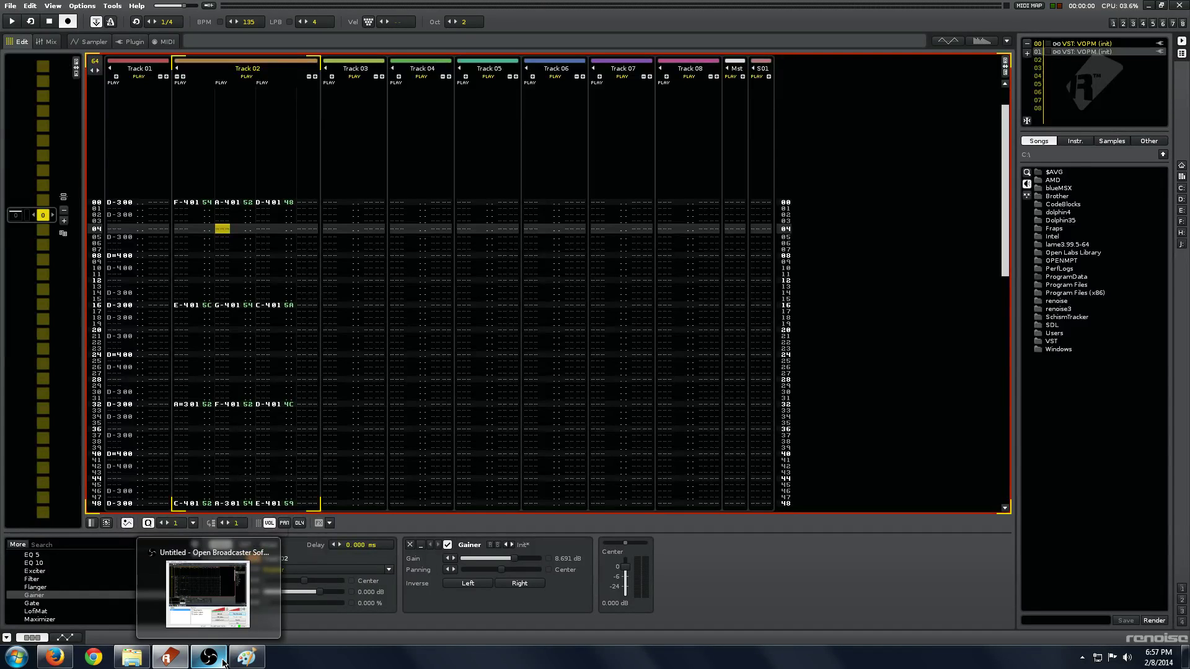